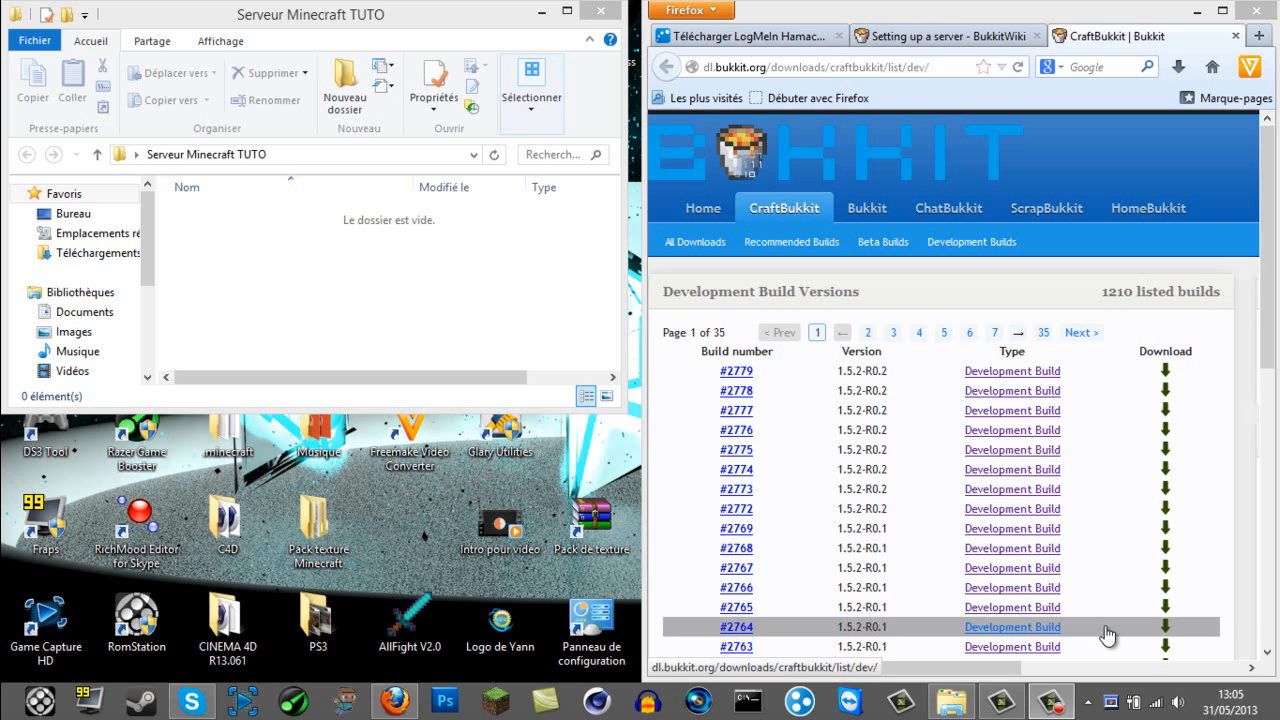
Close the open Serveur Minecraft TUTO folder window and delete that folder from the desktop
click(1199, 11)
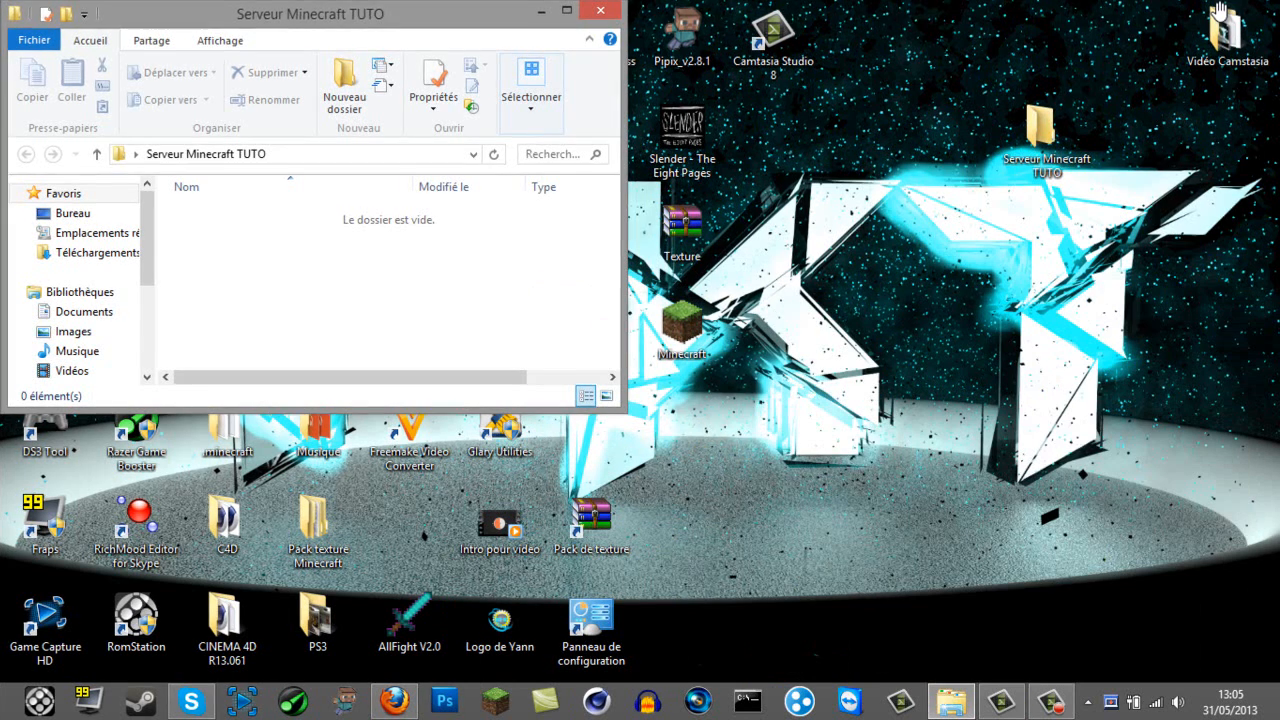
drag(504, 9, 972, 42)
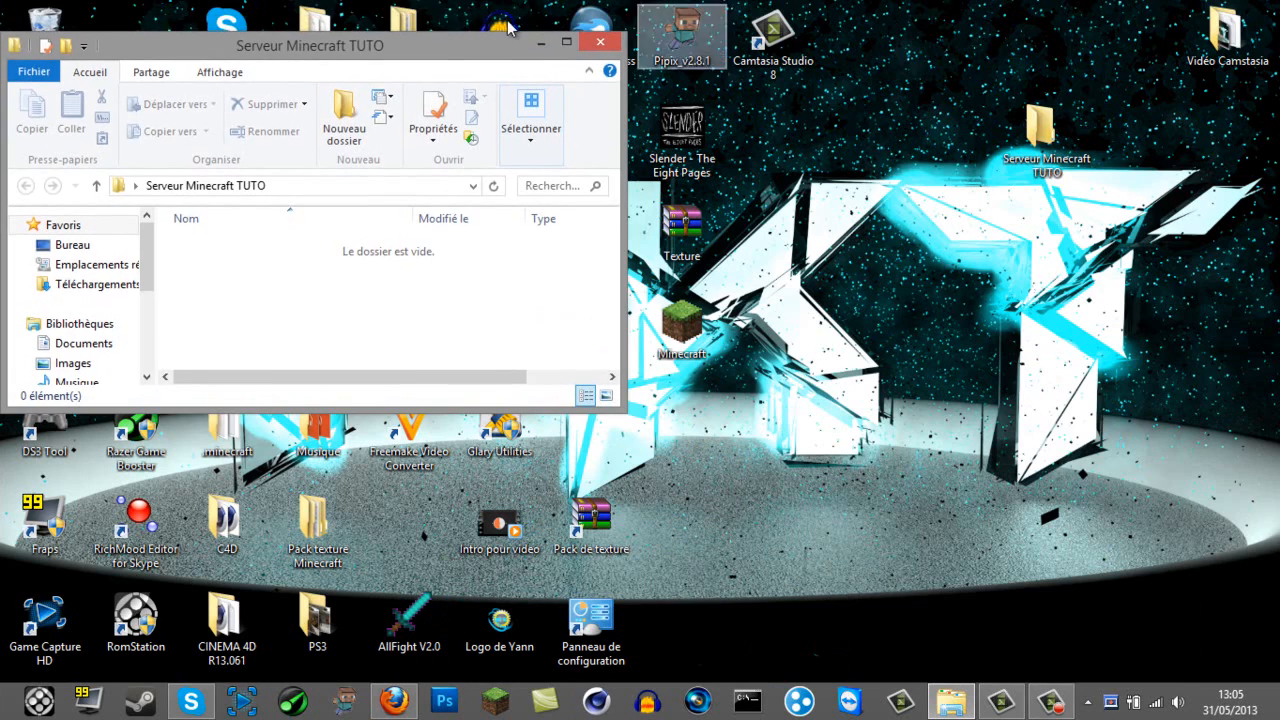
drag(371, 51, 1279, 292)
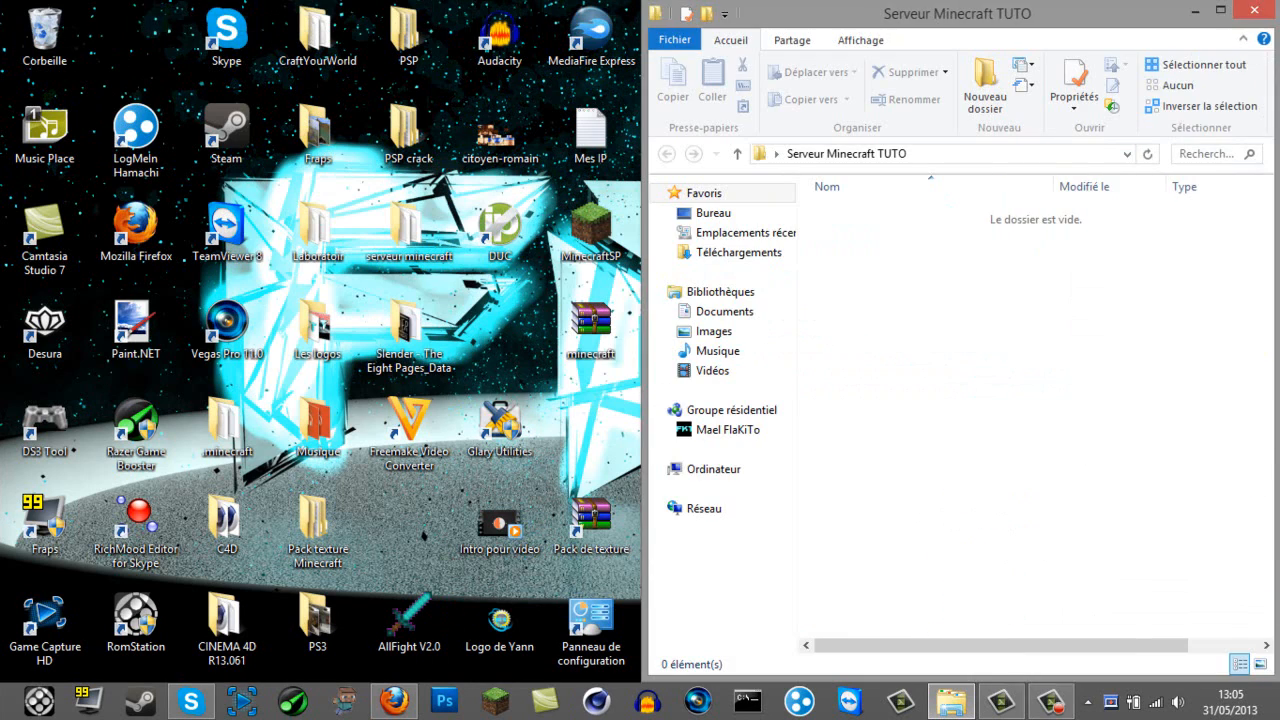
click(1251, 9)
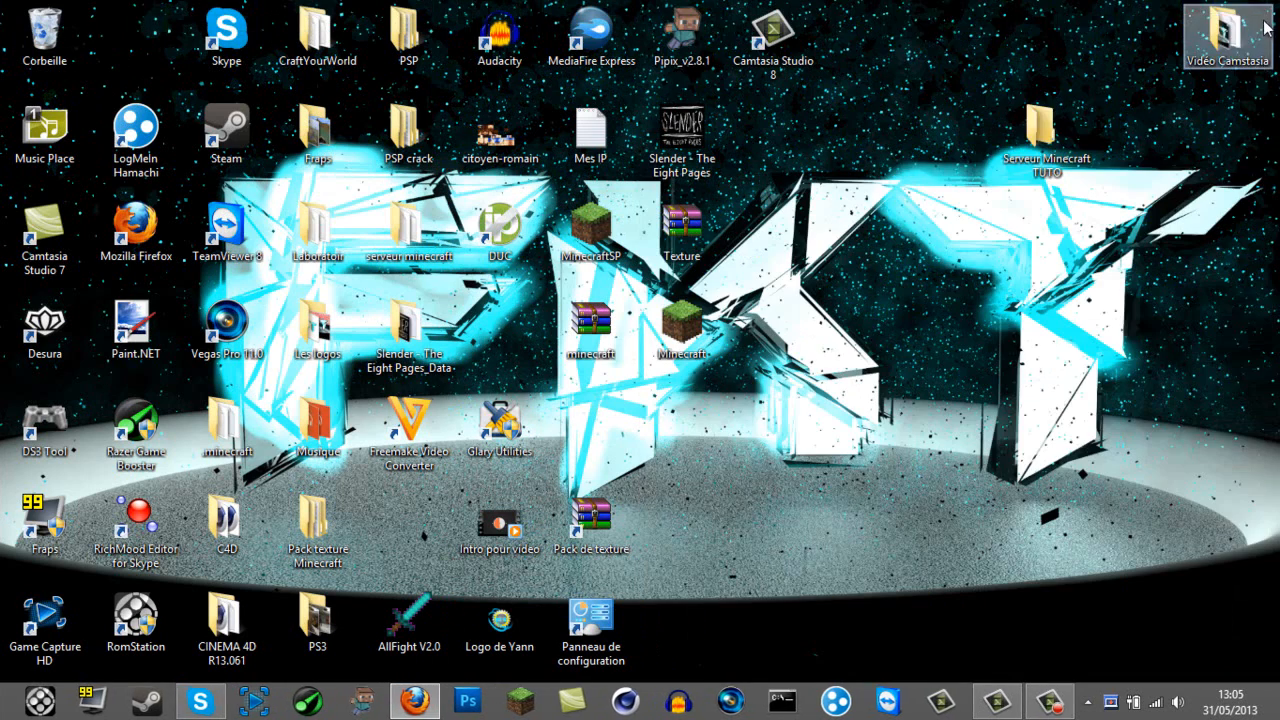
right_click(1039, 134)
right_click(1040, 135)
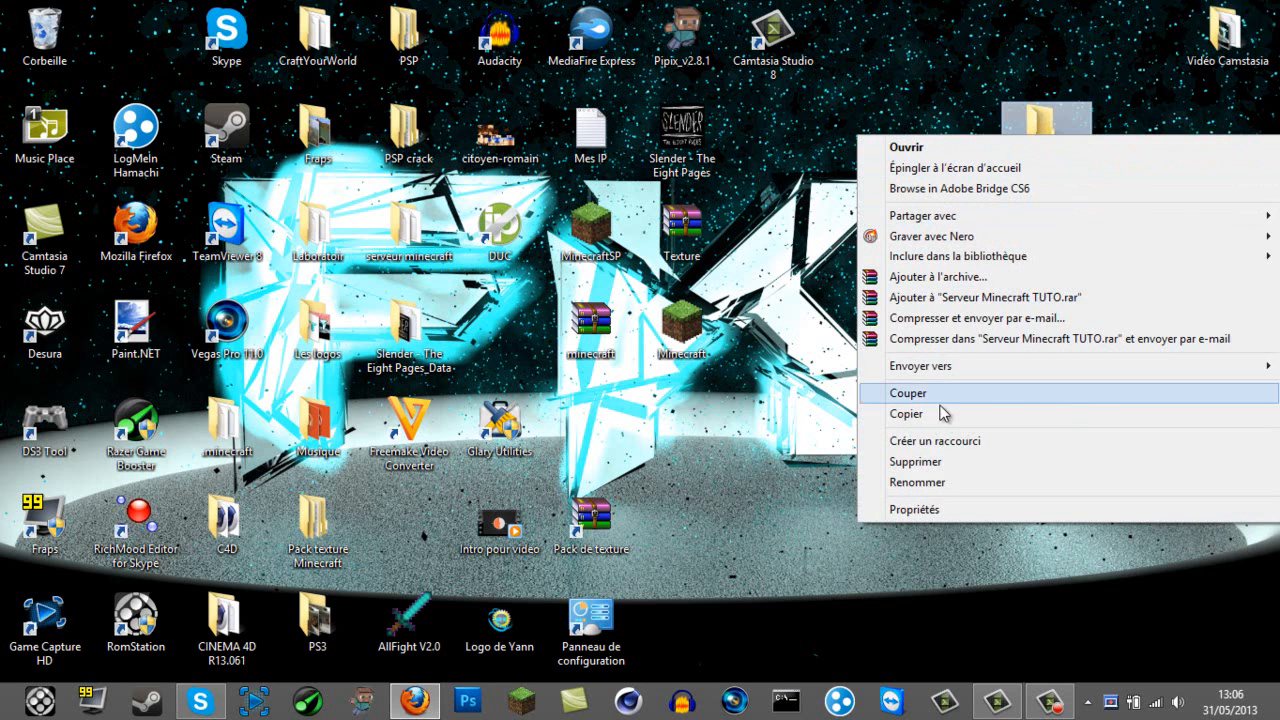
click(936, 462)
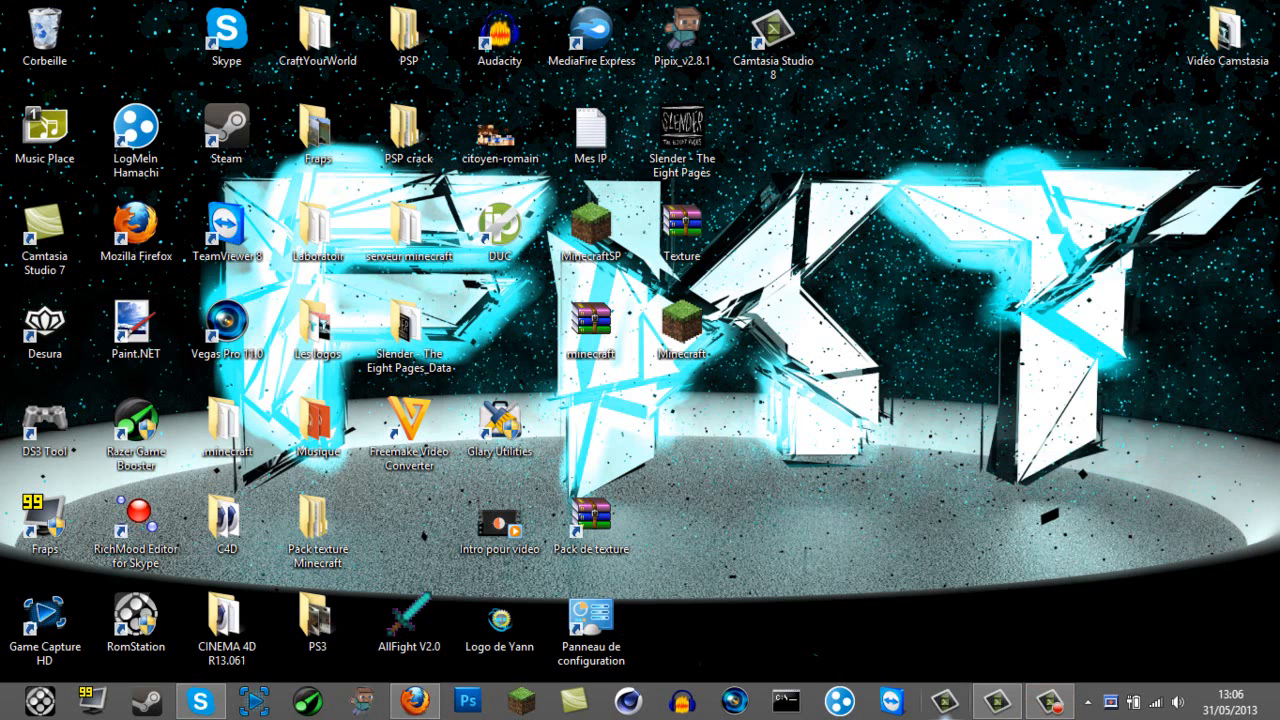
Switch to Firefox and download the LogMeIn Hamachi installer hamachi.msi for the unmanaged mode (Non géré), saving the file
click(420, 698)
click(1222, 9)
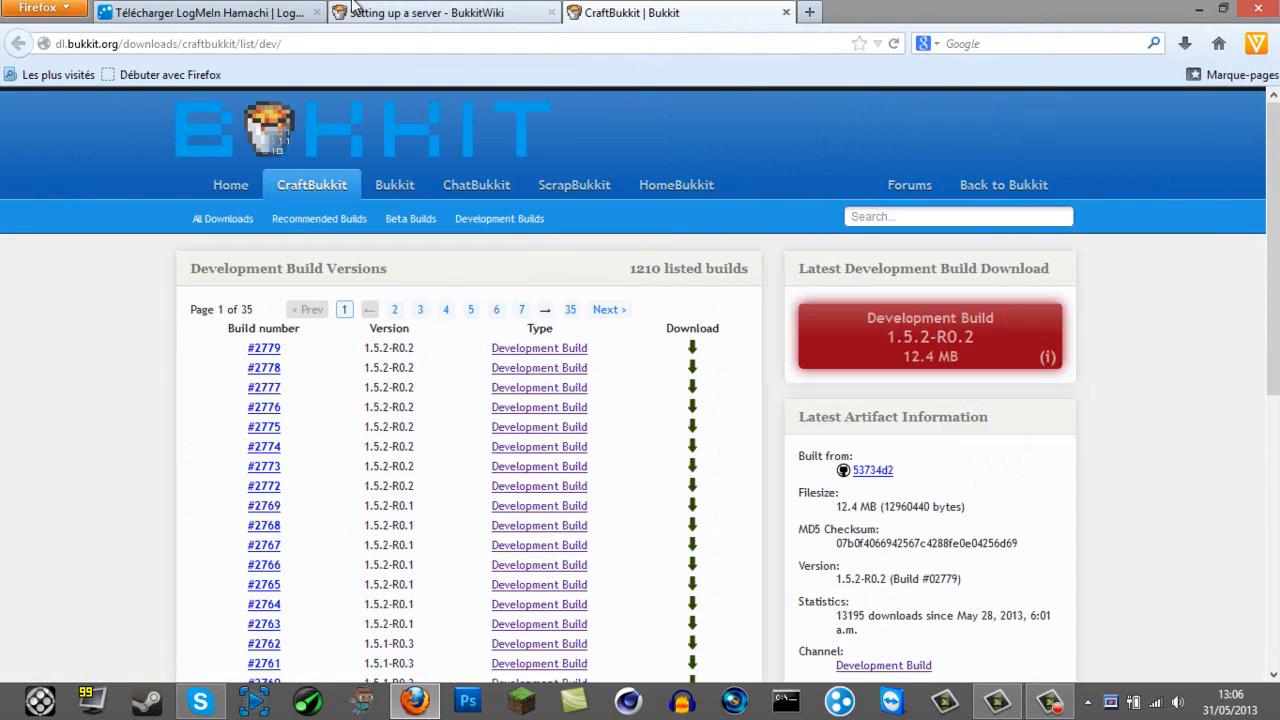
click(203, 12)
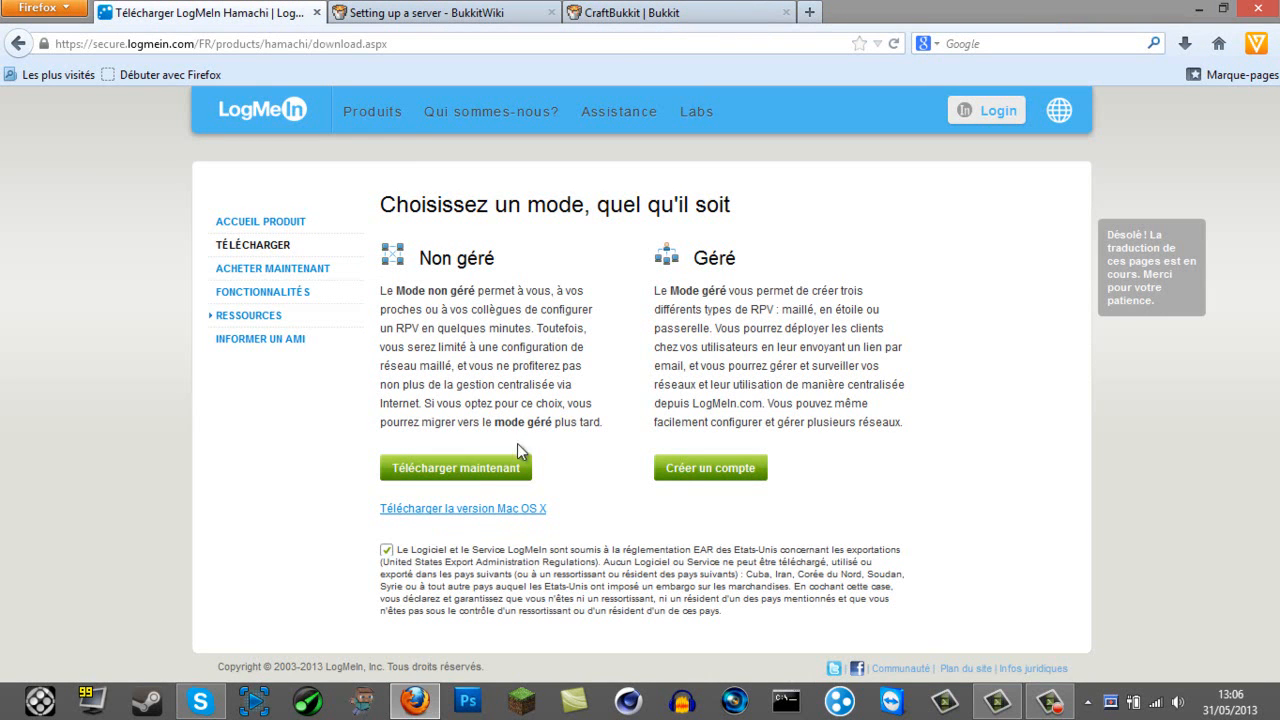
click(490, 468)
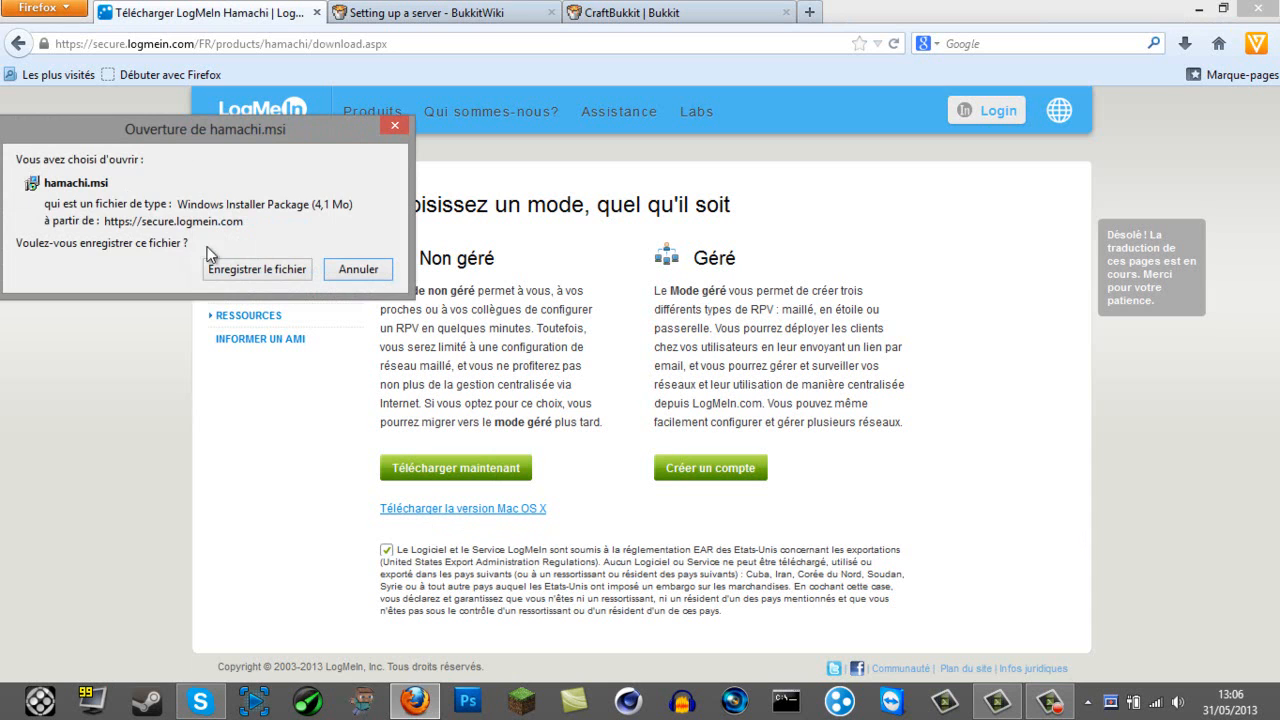
click(240, 278)
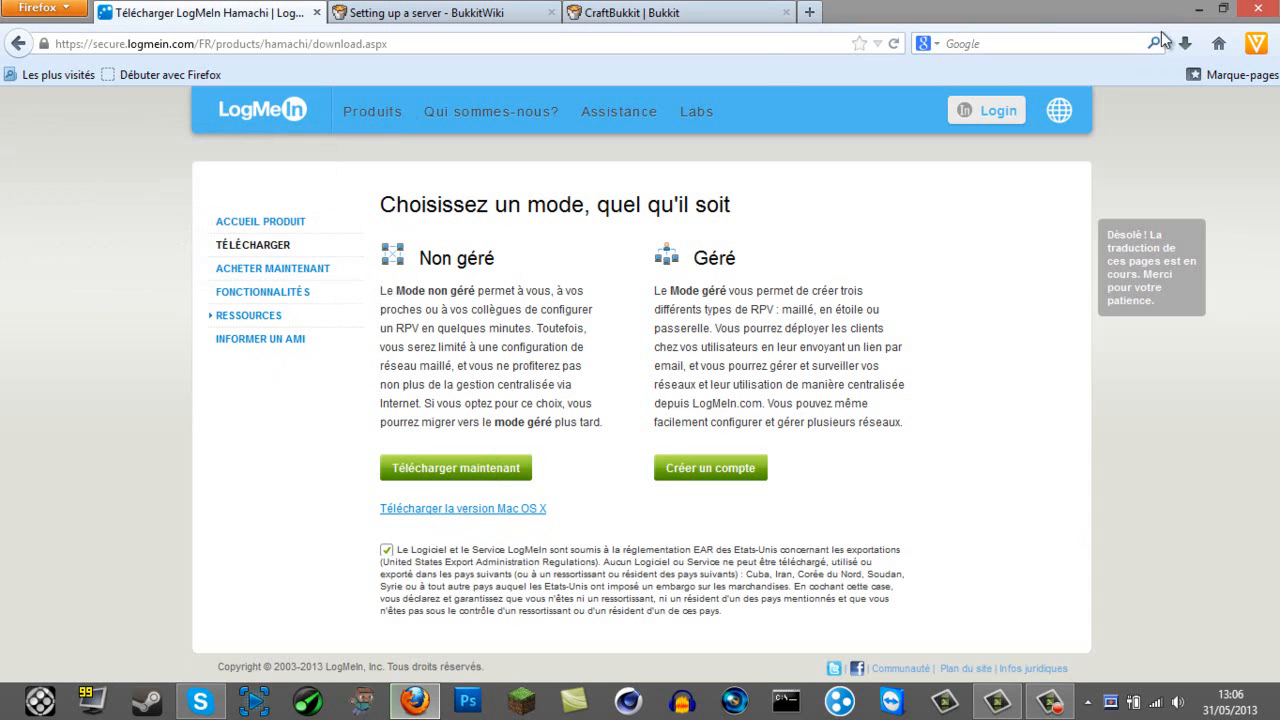
click(1188, 44)
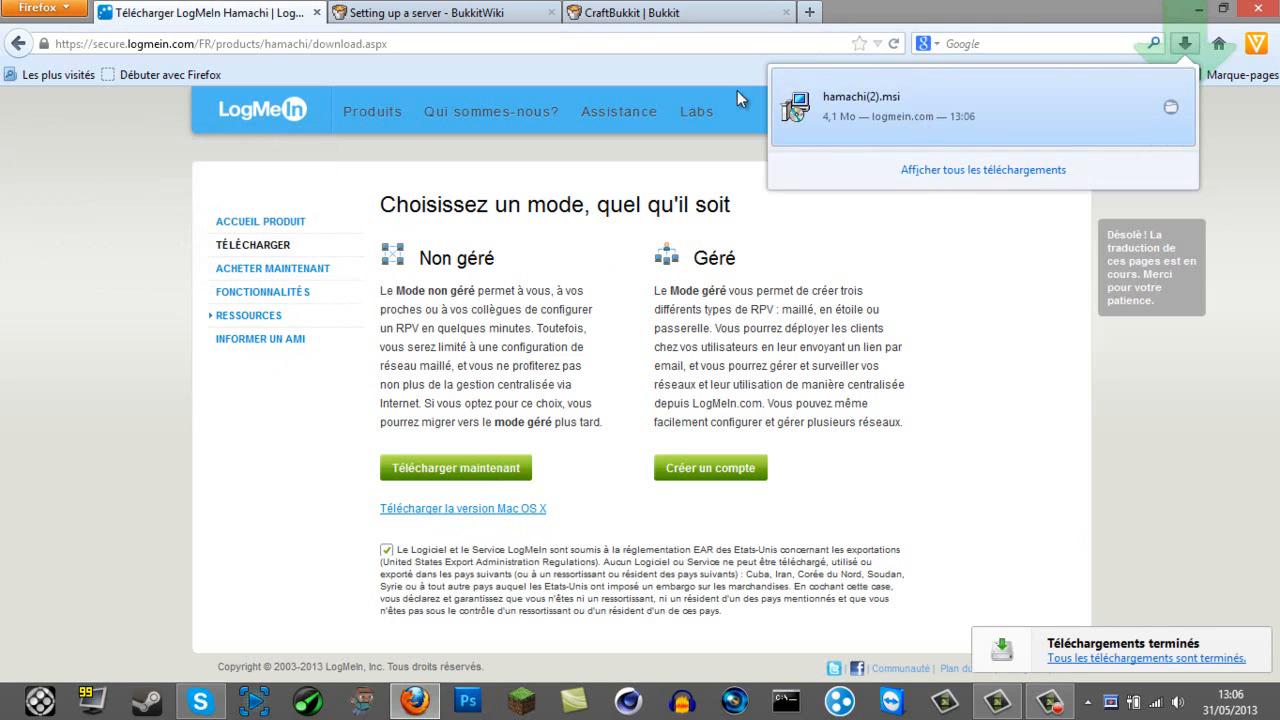
Look over the BukkitWiki server setup page, and download CraftBukkit development build #2779 (1.5.2-R0.2), saving the jar file
click(440, 12)
click(440, 12)
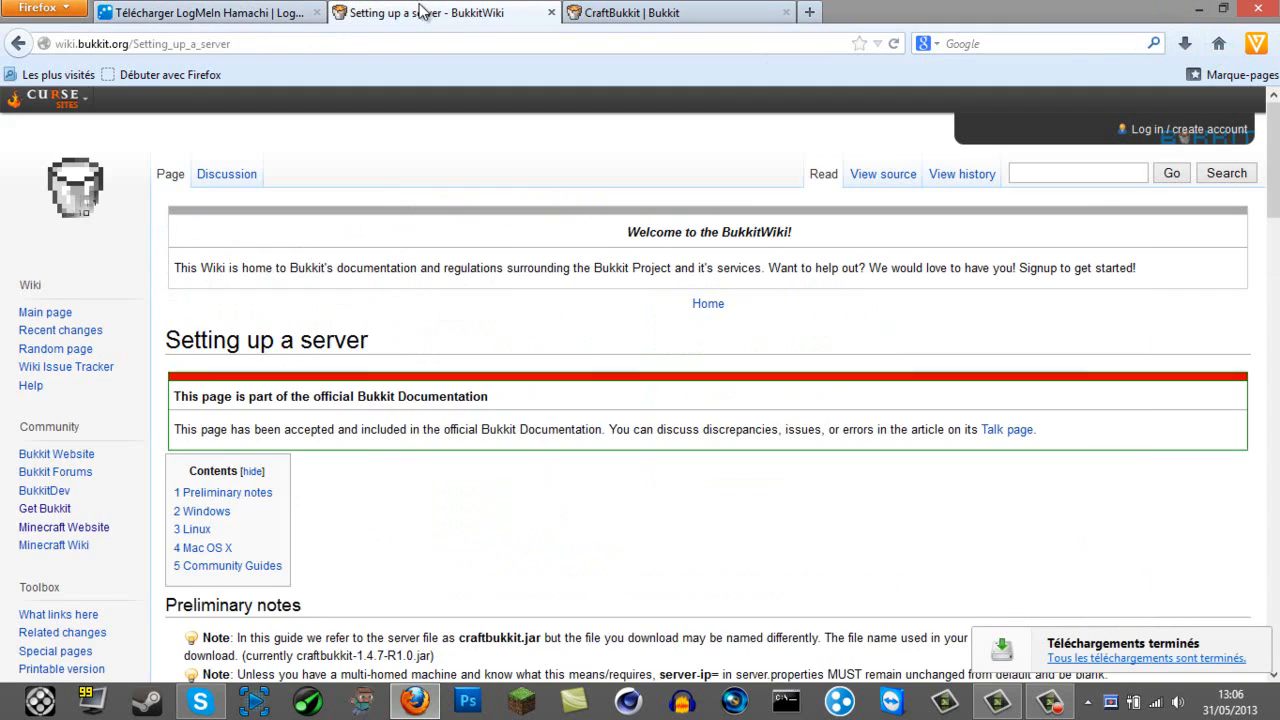
scroll(570, 215, down, 10)
scroll(600, 240, up, 6)
click(650, 12)
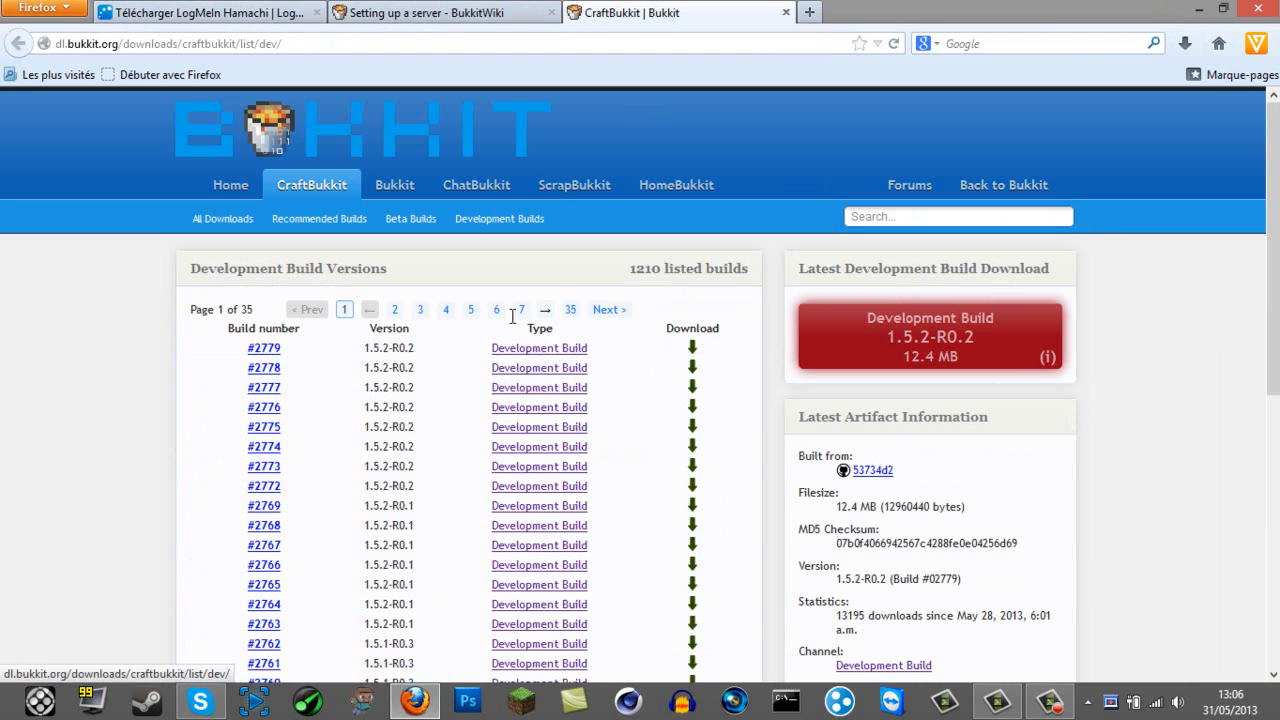
click(692, 346)
click(242, 268)
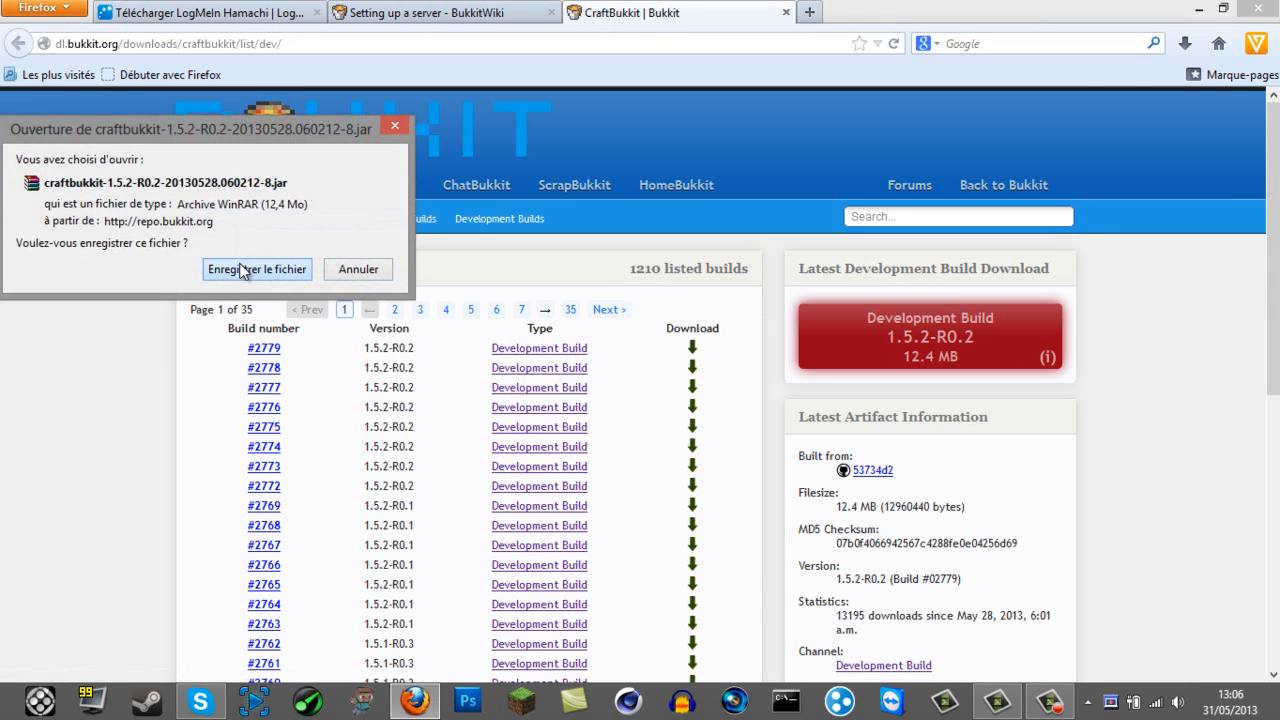
click(1191, 40)
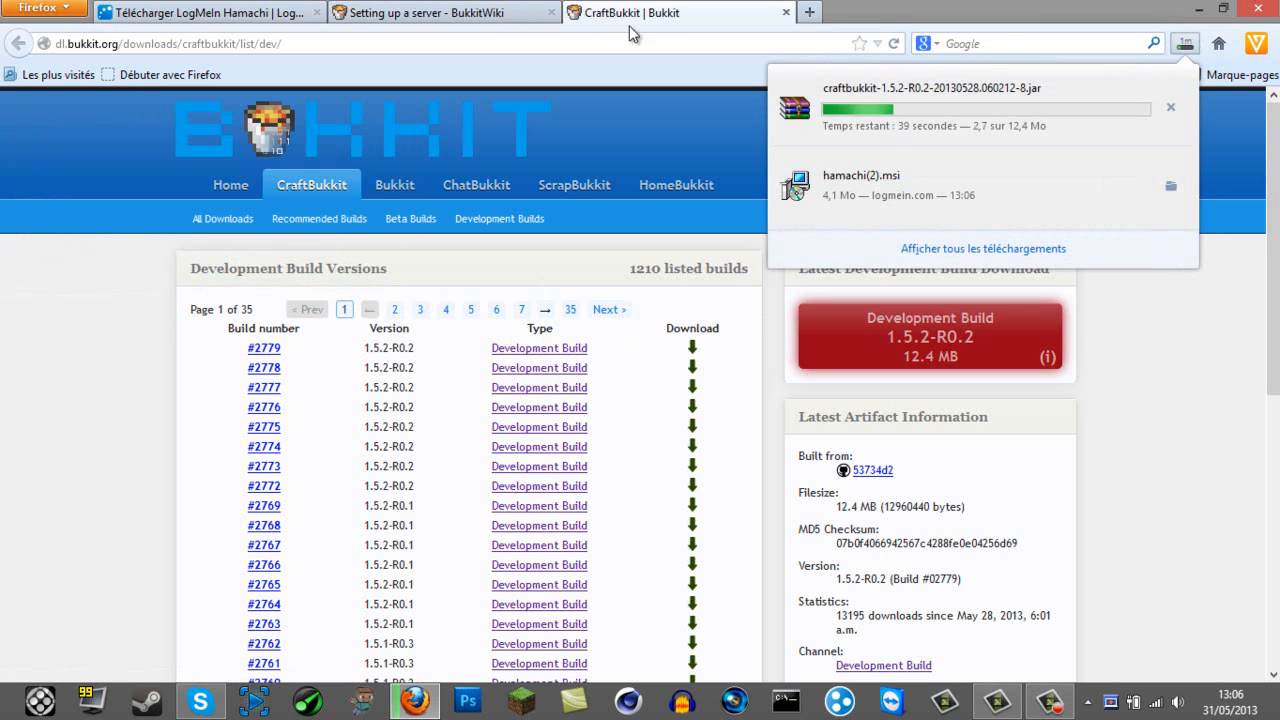
Resize the browser window to fill the left half of the screen, leaving the other half of the desktop free
key(super+Right)
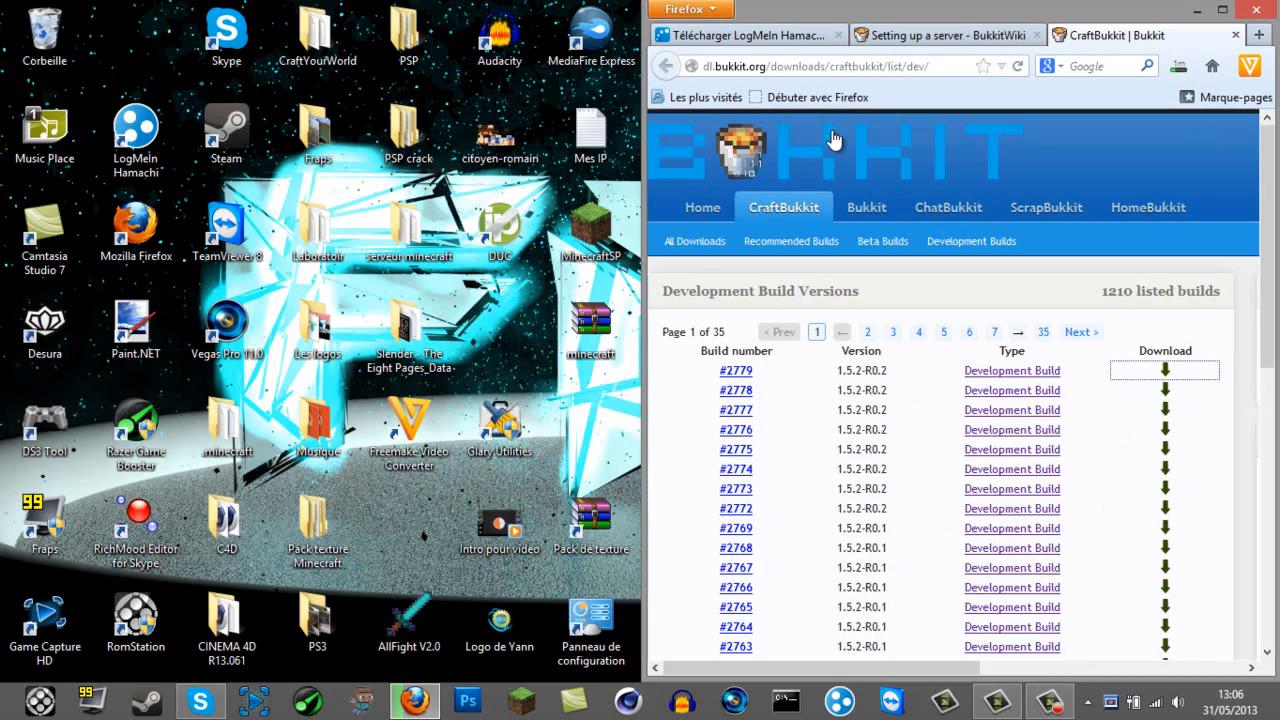
drag(1057, 14, 7, 93)
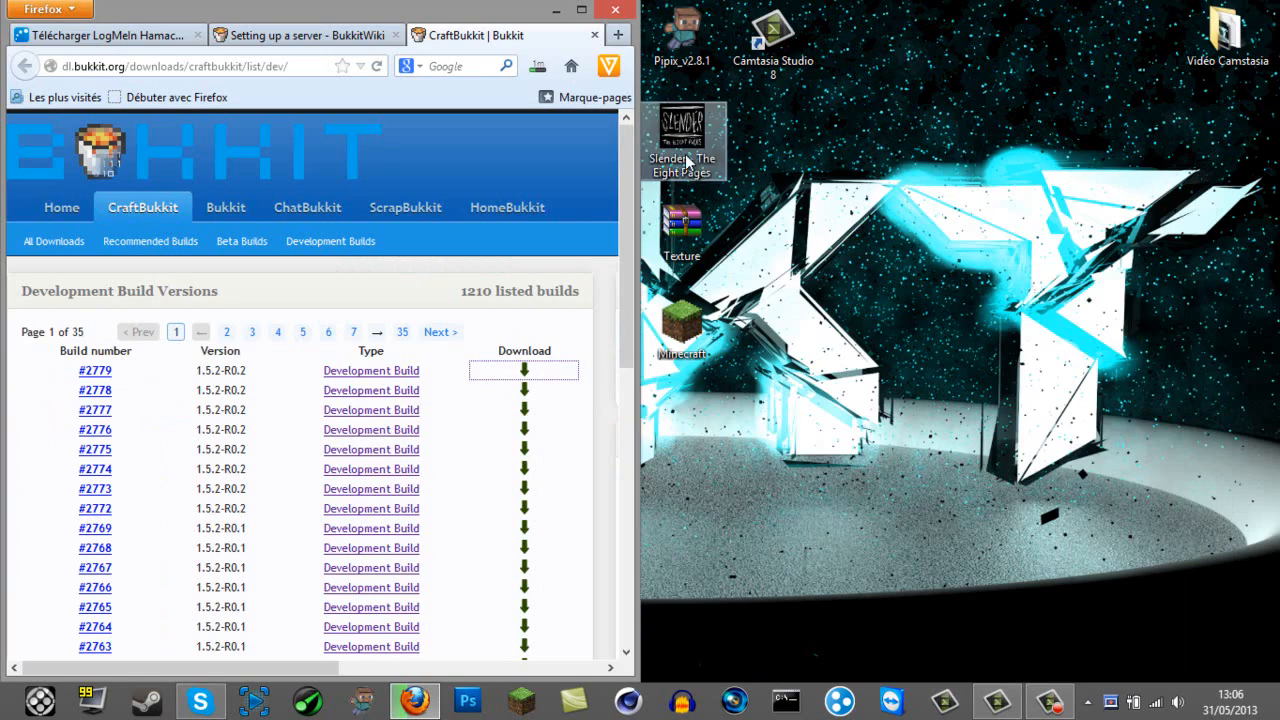
drag(513, 8, 500, 538)
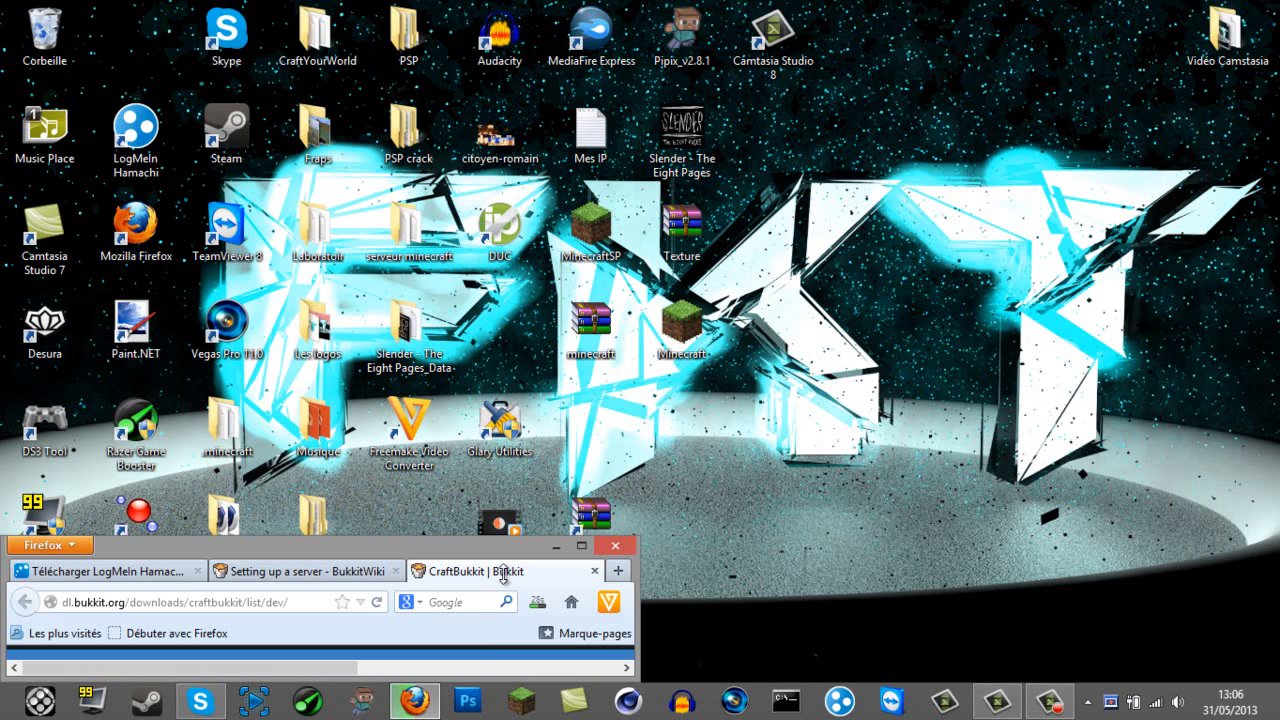
double_click(505, 540)
Create a new folder on the desktop named Serveur Minecraft TUTO
right_click(1070, 266)
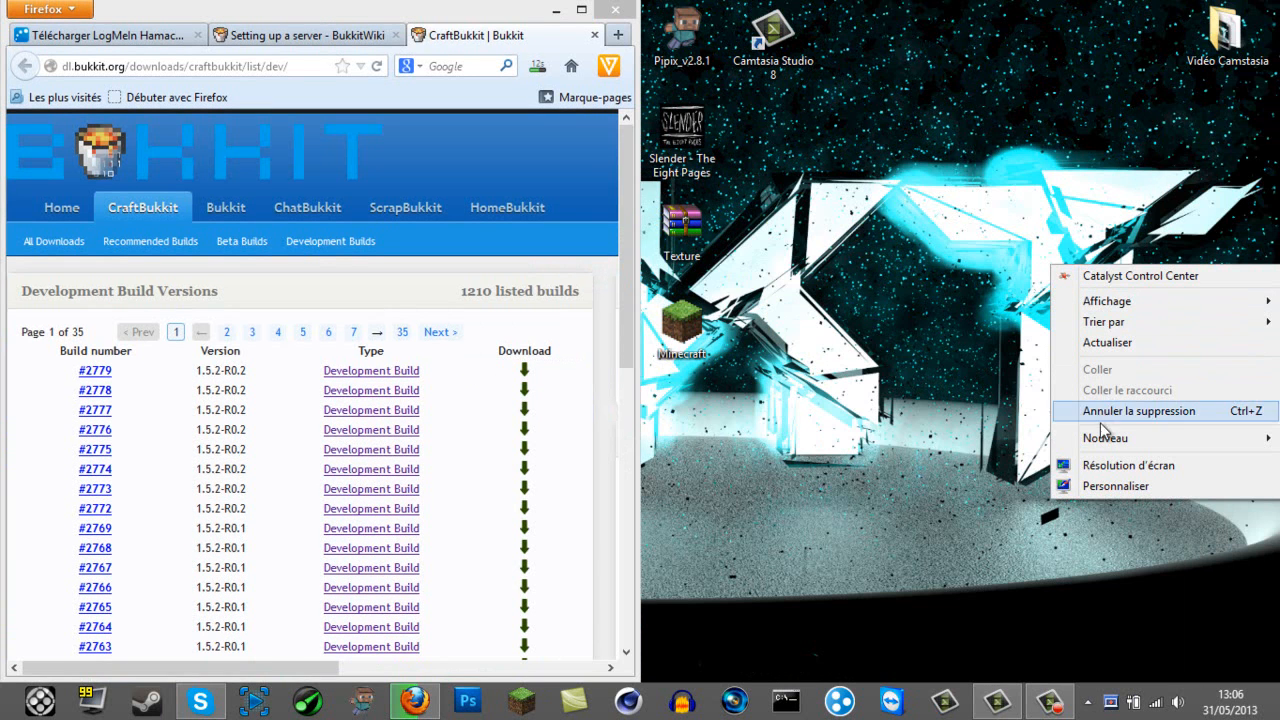
mouse_move(1102, 436)
click(1019, 434)
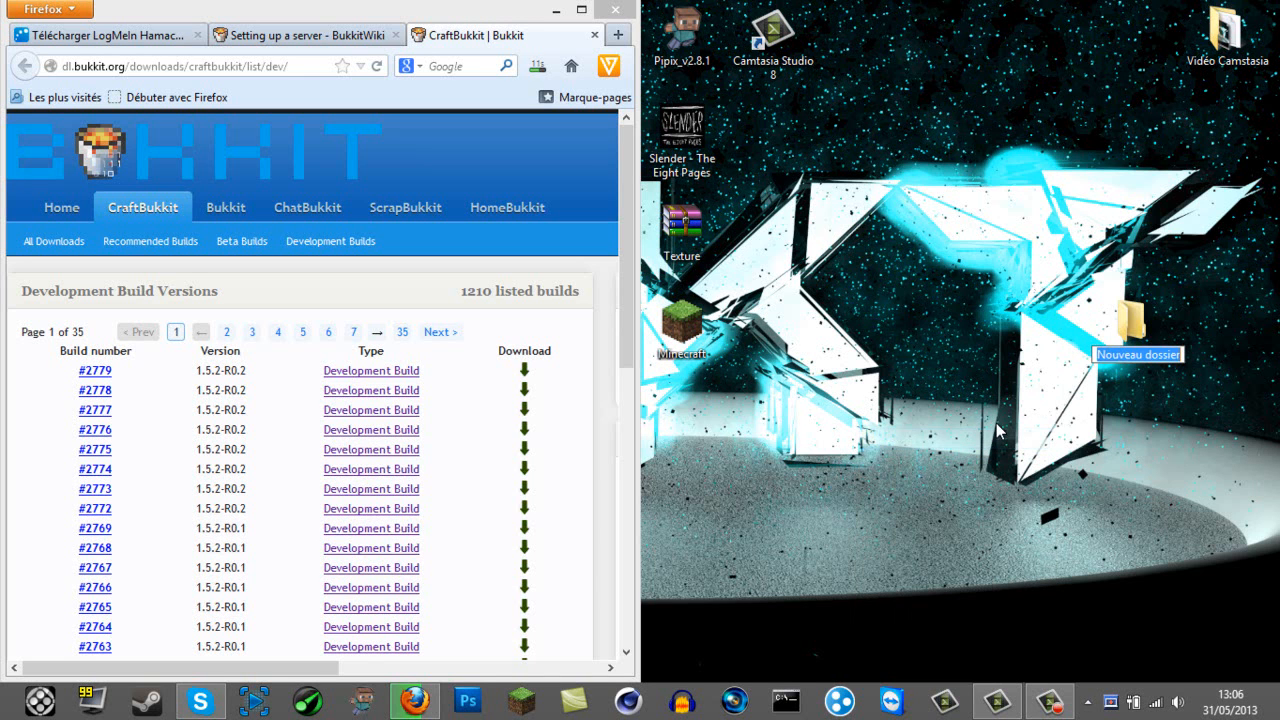
text(S)
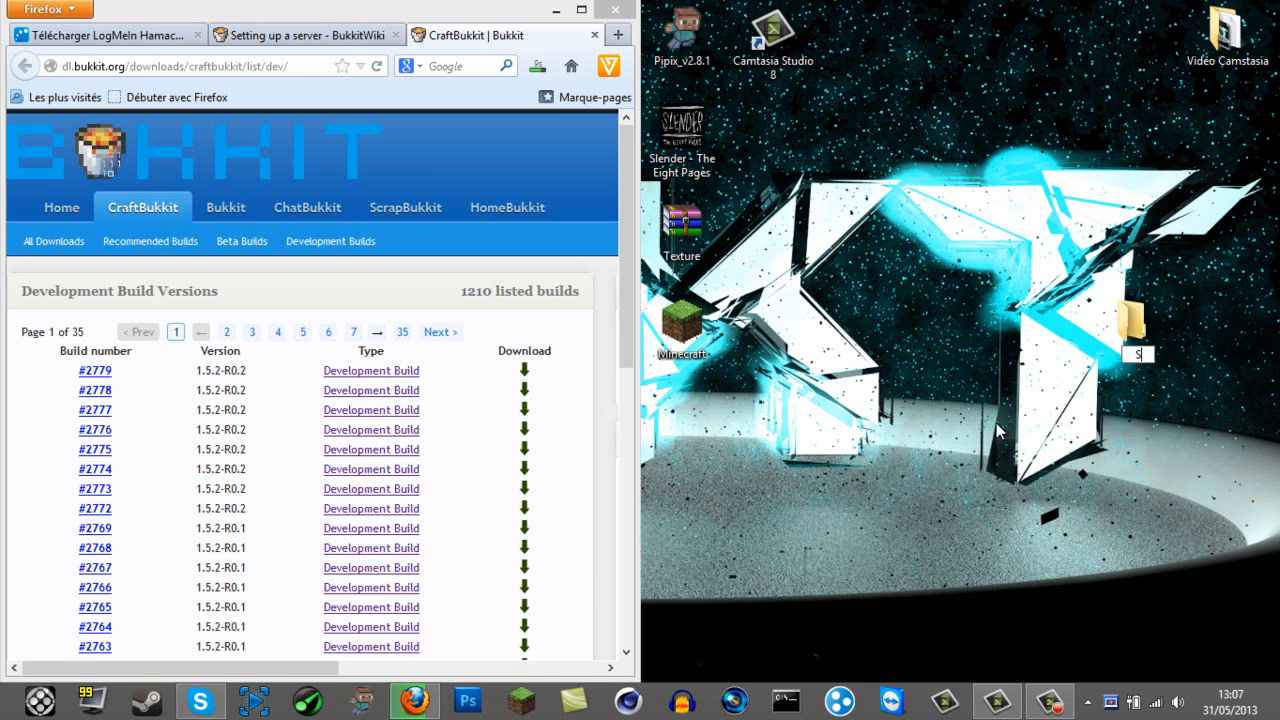
text(erveur Minecraft)
key(Return)
text(TUTO)
key(Return)
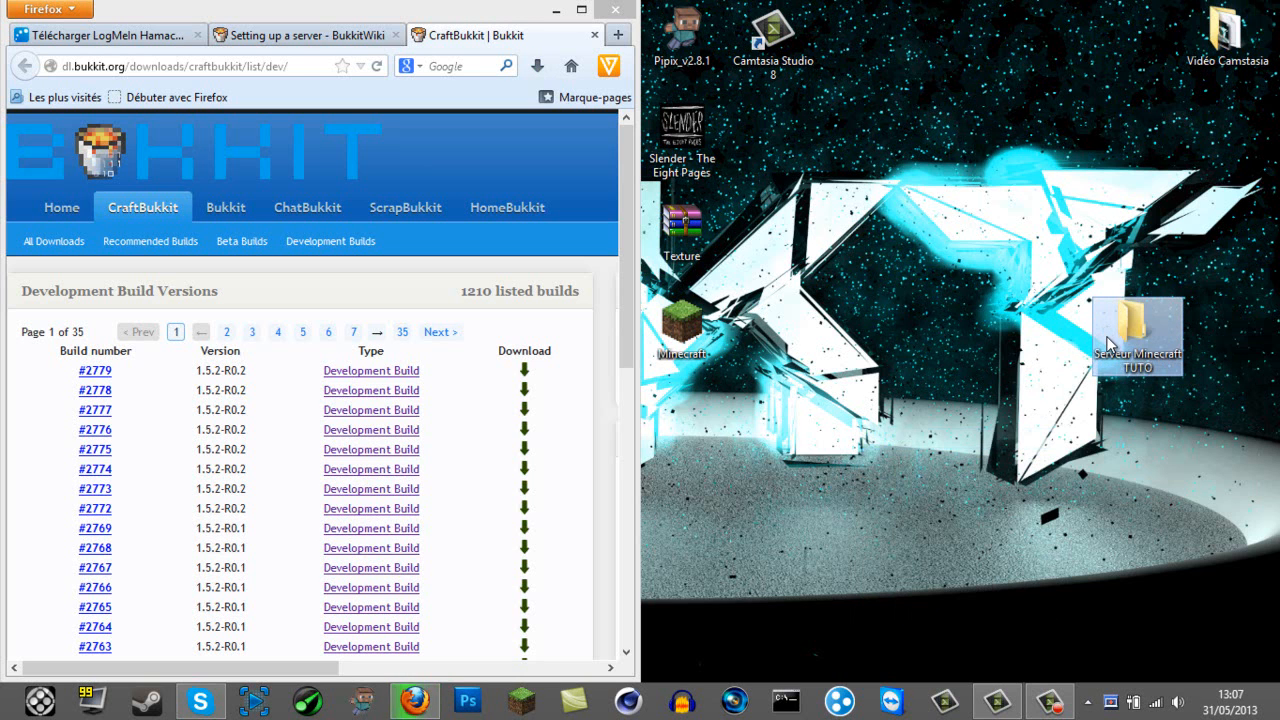
Open the Serveur Minecraft TUTO folder beside the browser and put the downloaded craftbukkit-1.5.2-R0.2 jar into it
click(538, 66)
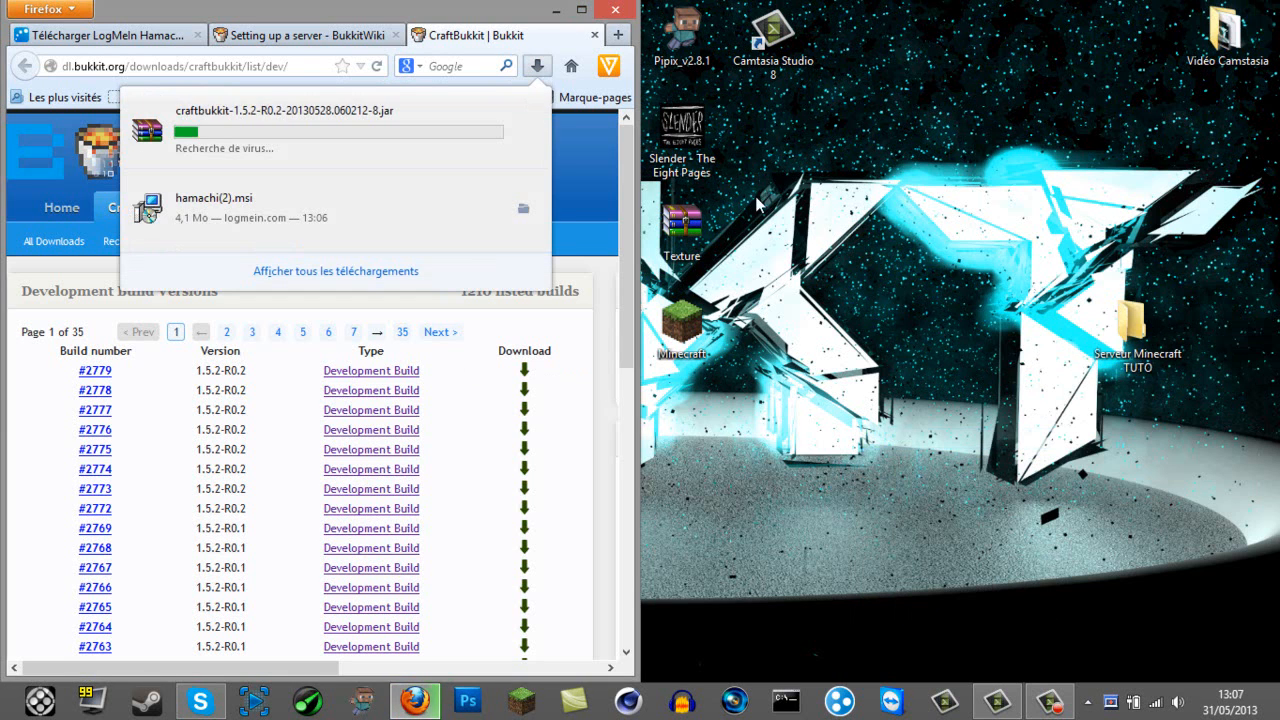
double_click(1135, 325)
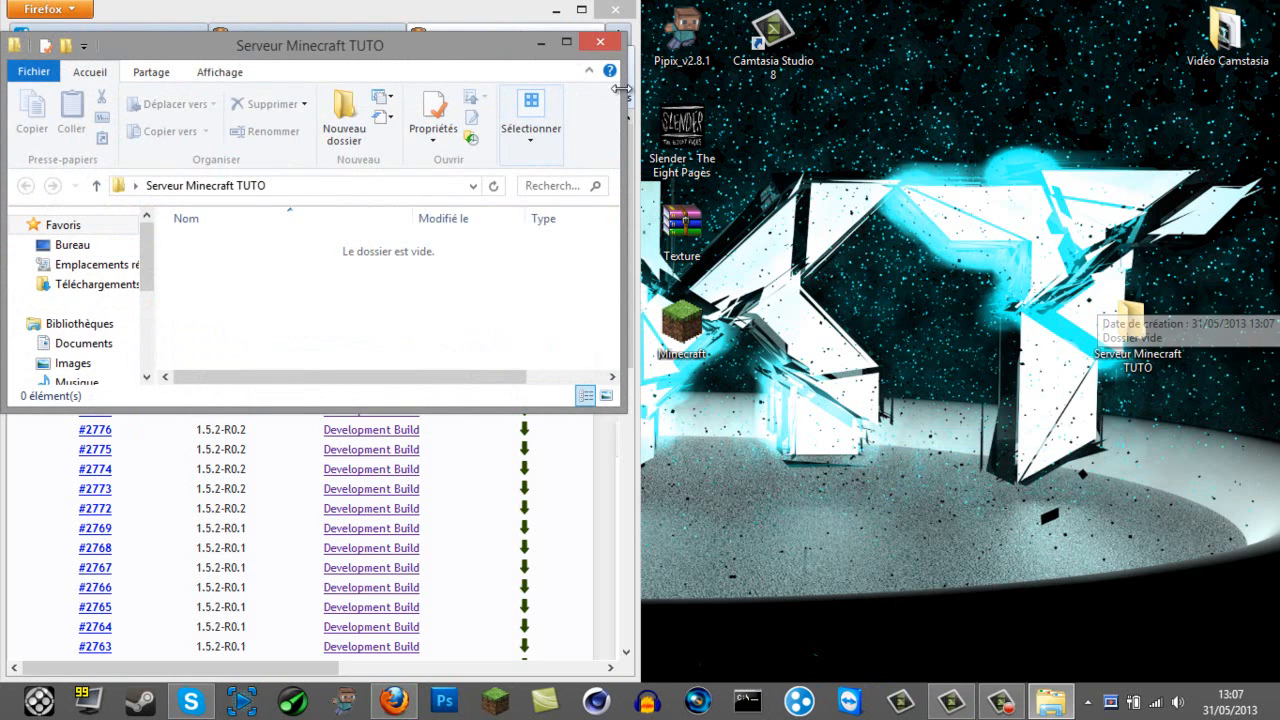
drag(447, 41, 1278, 45)
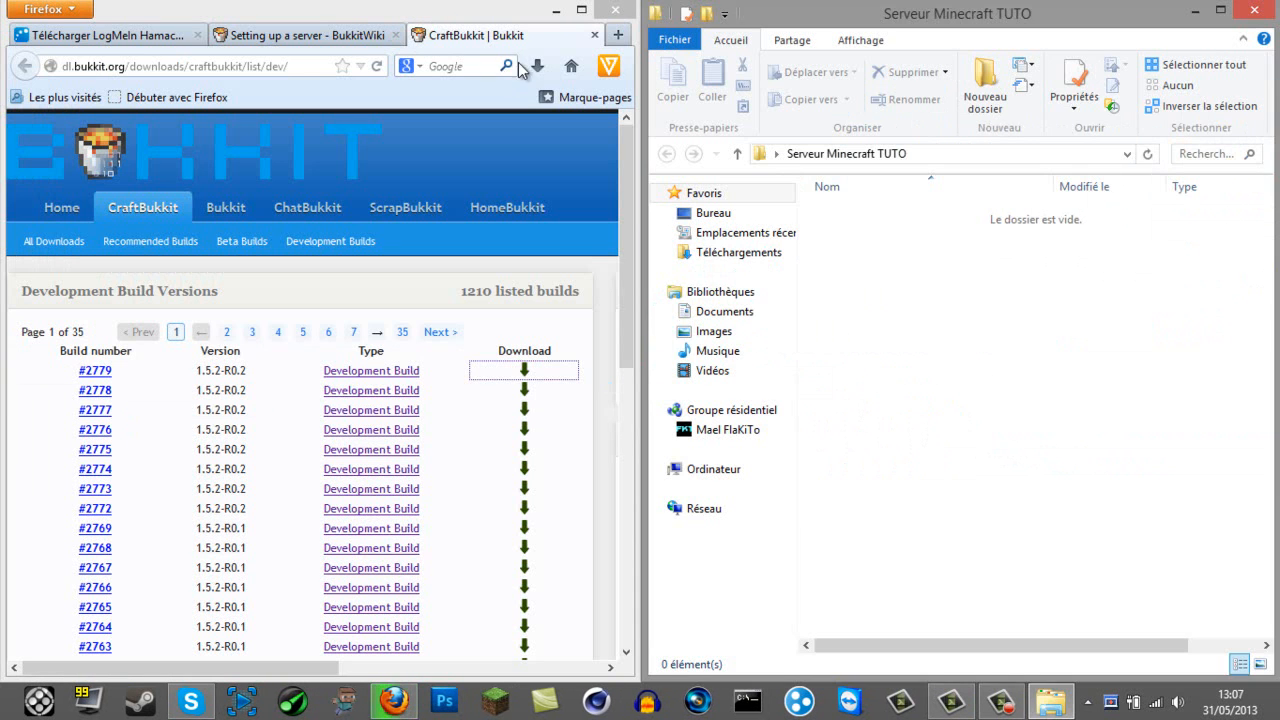
click(538, 66)
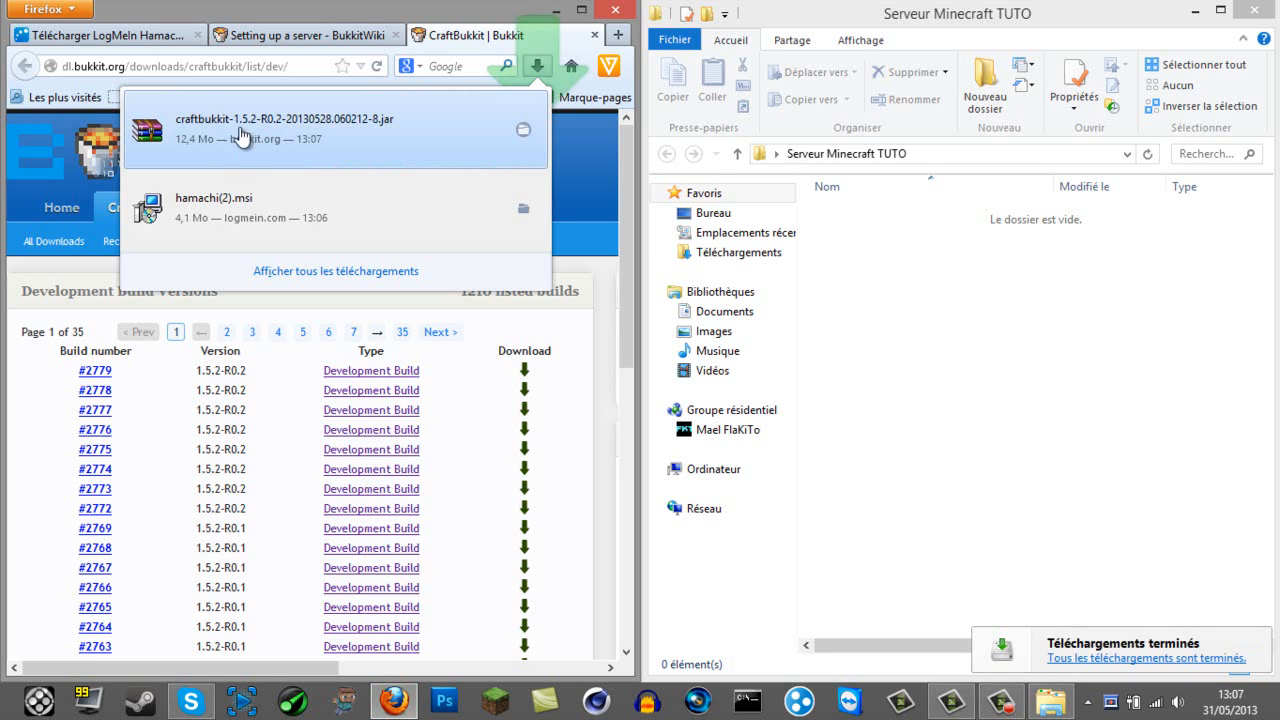
drag(323, 137, 1029, 249)
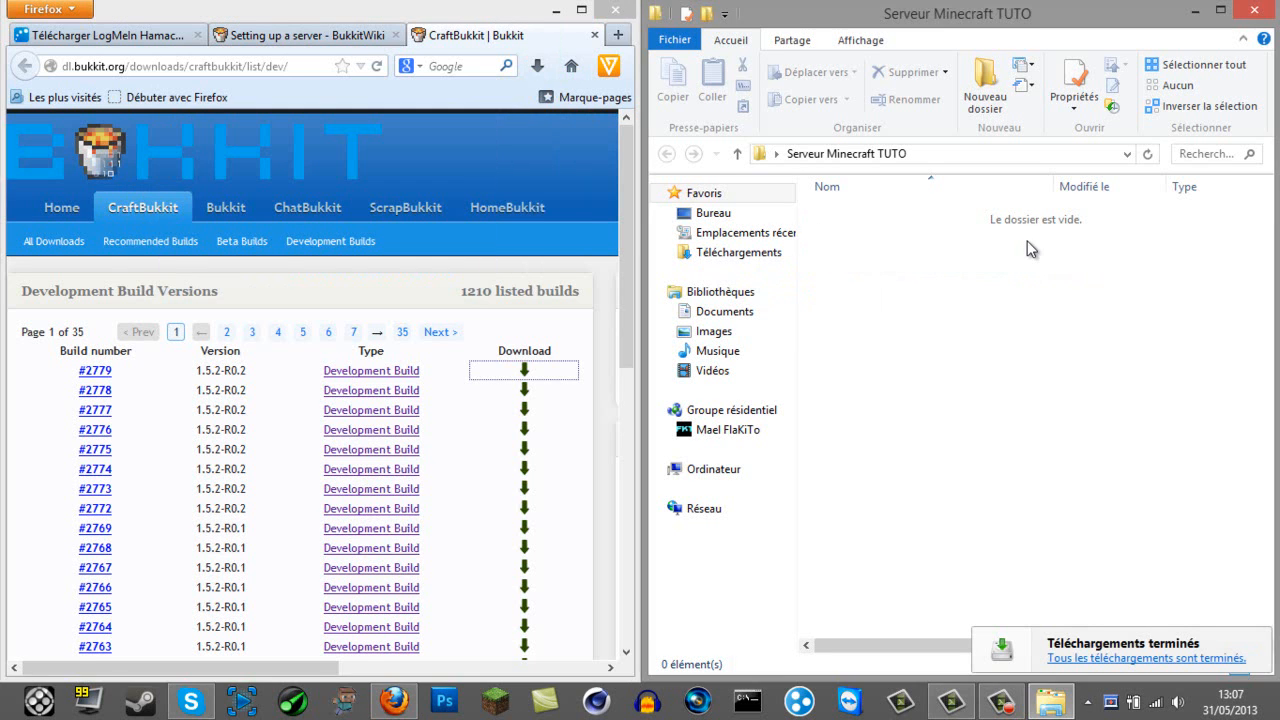
Rename the jar file in the Serveur Minecraft TUTO folder as craftbukkit
right_click(921, 212)
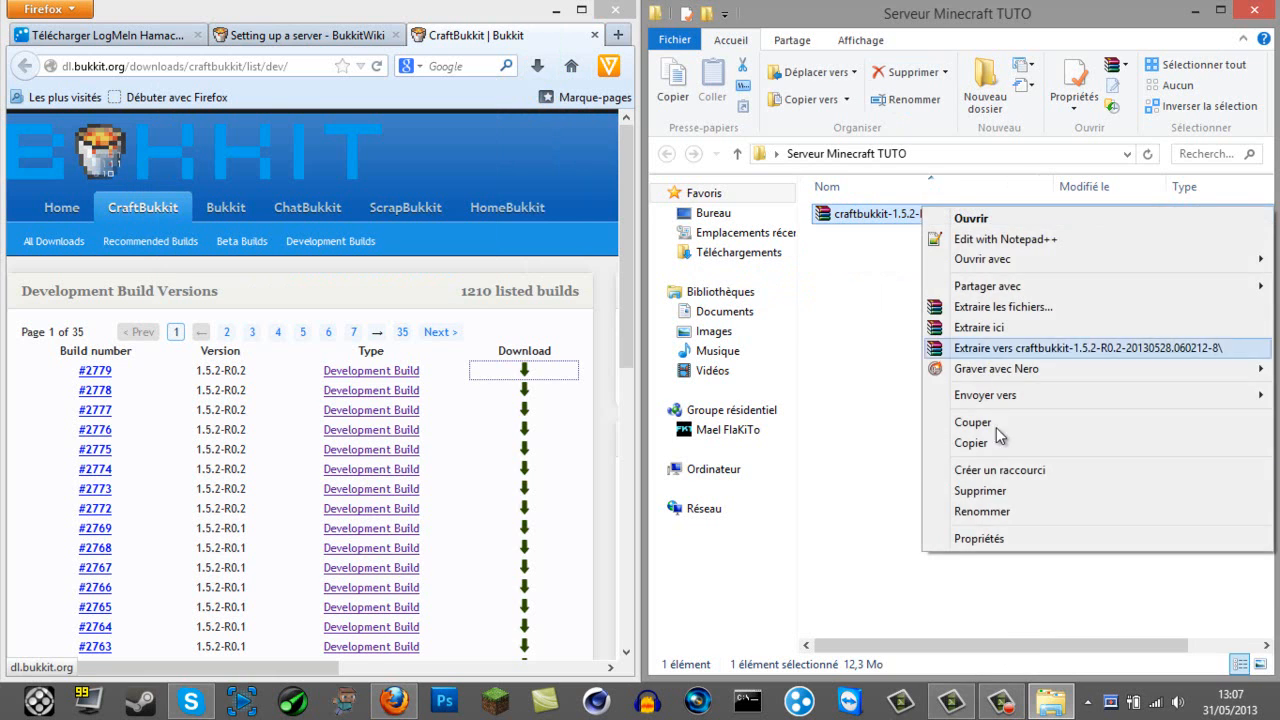
click(1000, 514)
key(End)
key(BackSpace)
key(BackSpace)
key(BackSpace)
key(BackSpace)
key(BackSpace)
key(BackSpace)
key(BackSpace)
key(BackSpace)
key(BackSpace)
key(BackSpace)
key(BackSpace)
key(BackSpace)
key(BackSpace)
key(BackSpace)
key(BackSpace)
key(BackSpace)
key(BackSpace)
key(BackSpace)
key(BackSpace)
key(BackSpace)
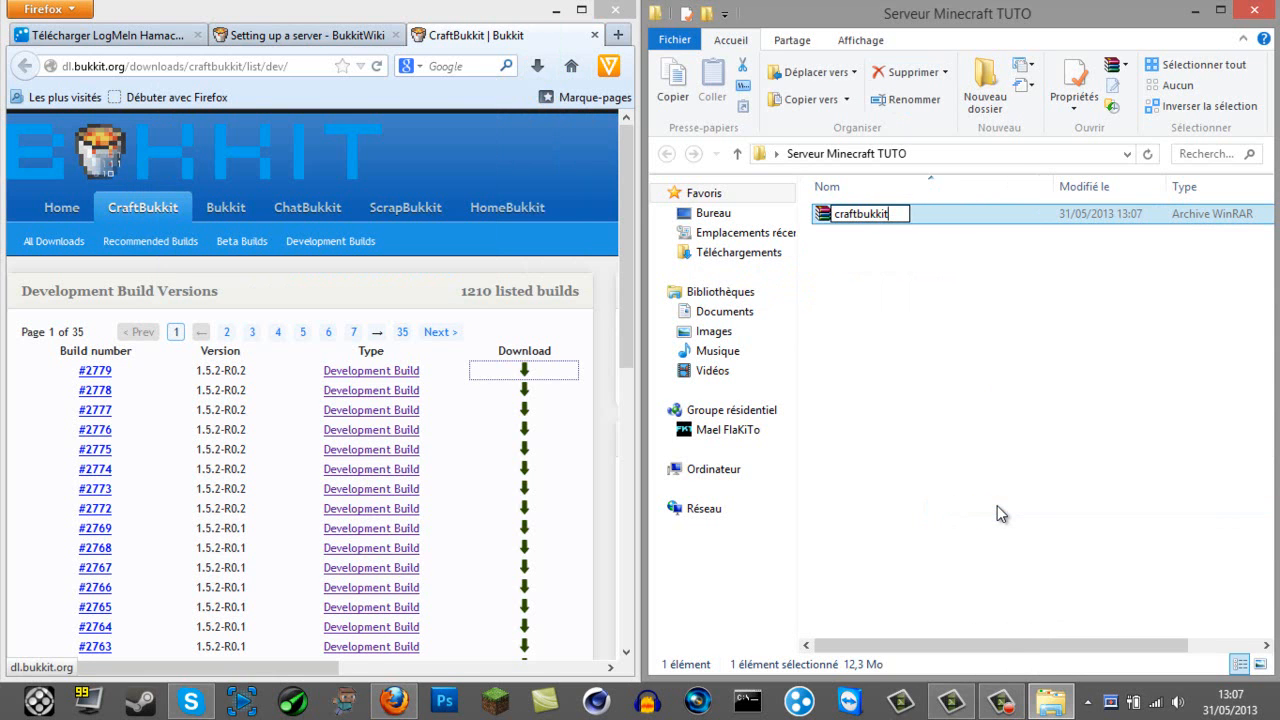
key(Return)
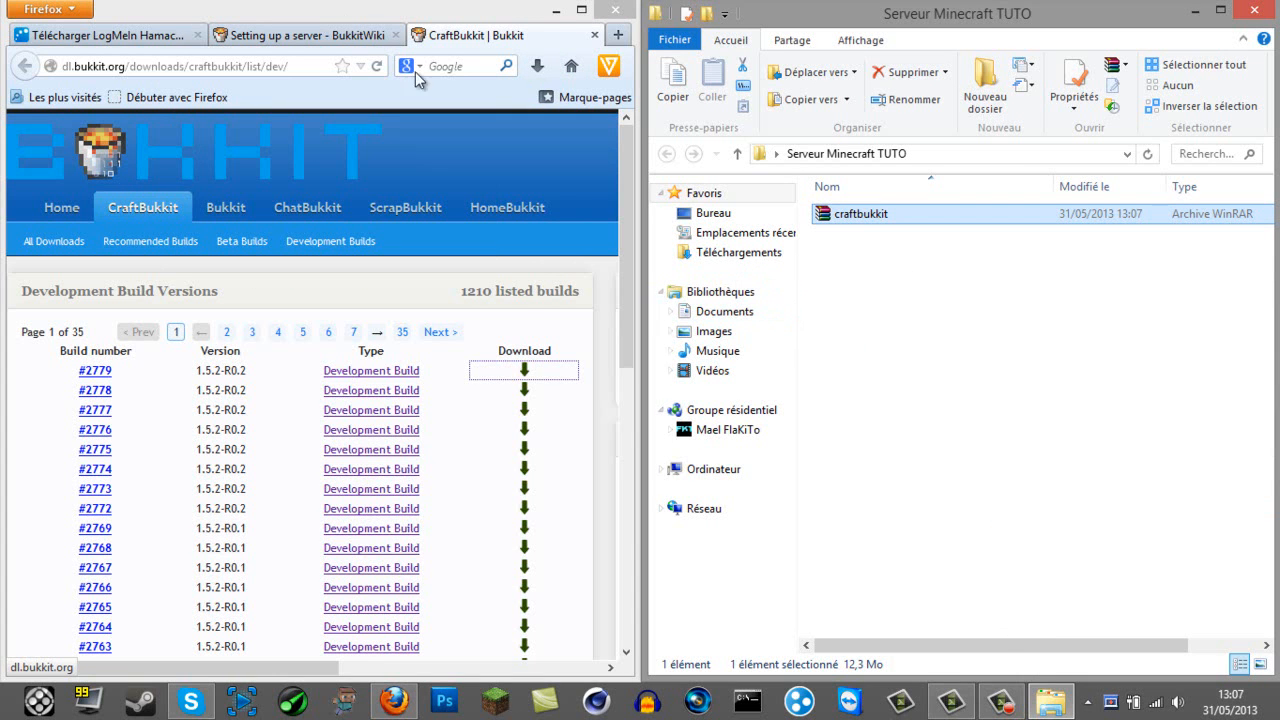
Launch the downloaded hamachi(2).msi installer and proceed with French as the setup language
click(537, 66)
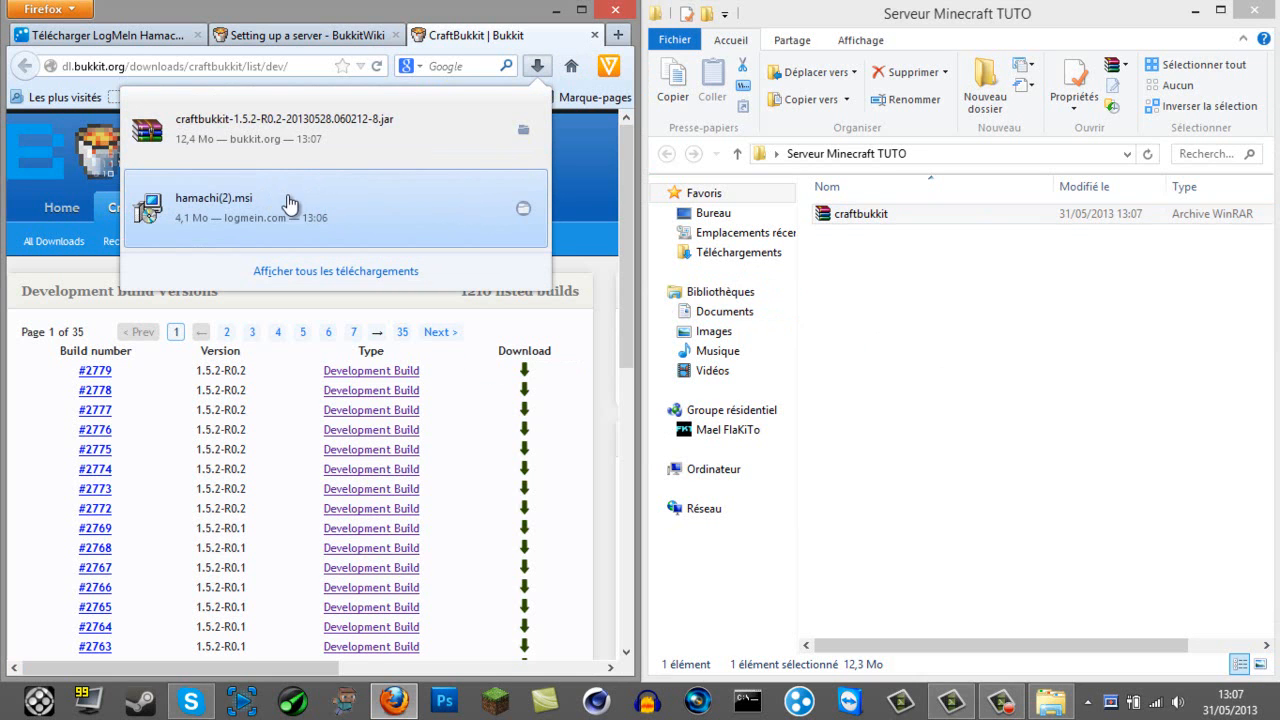
click(288, 203)
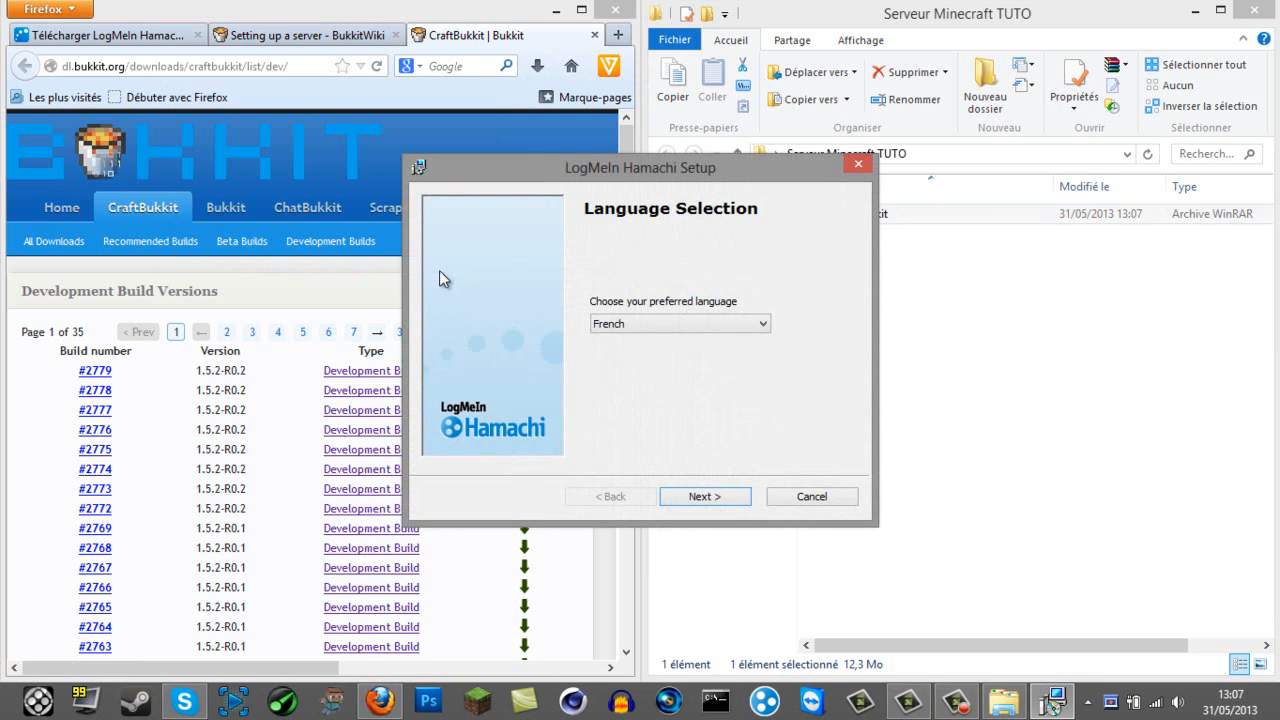
click(698, 326)
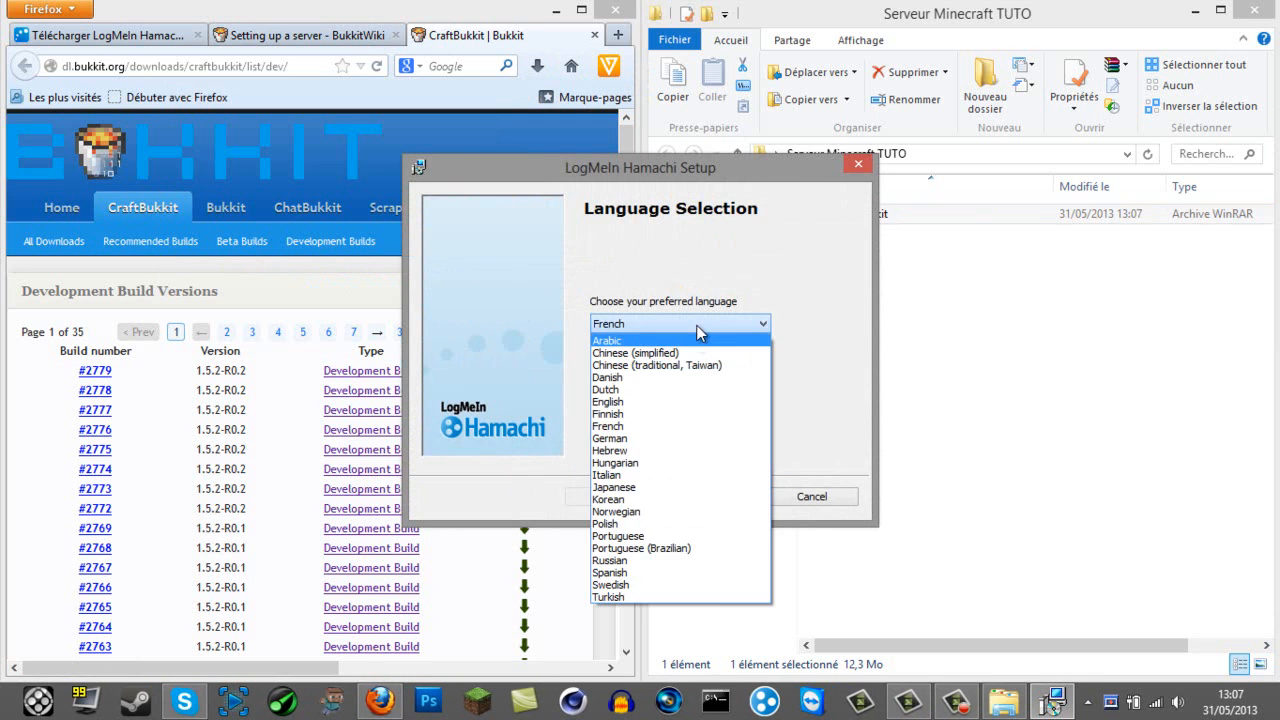
click(696, 330)
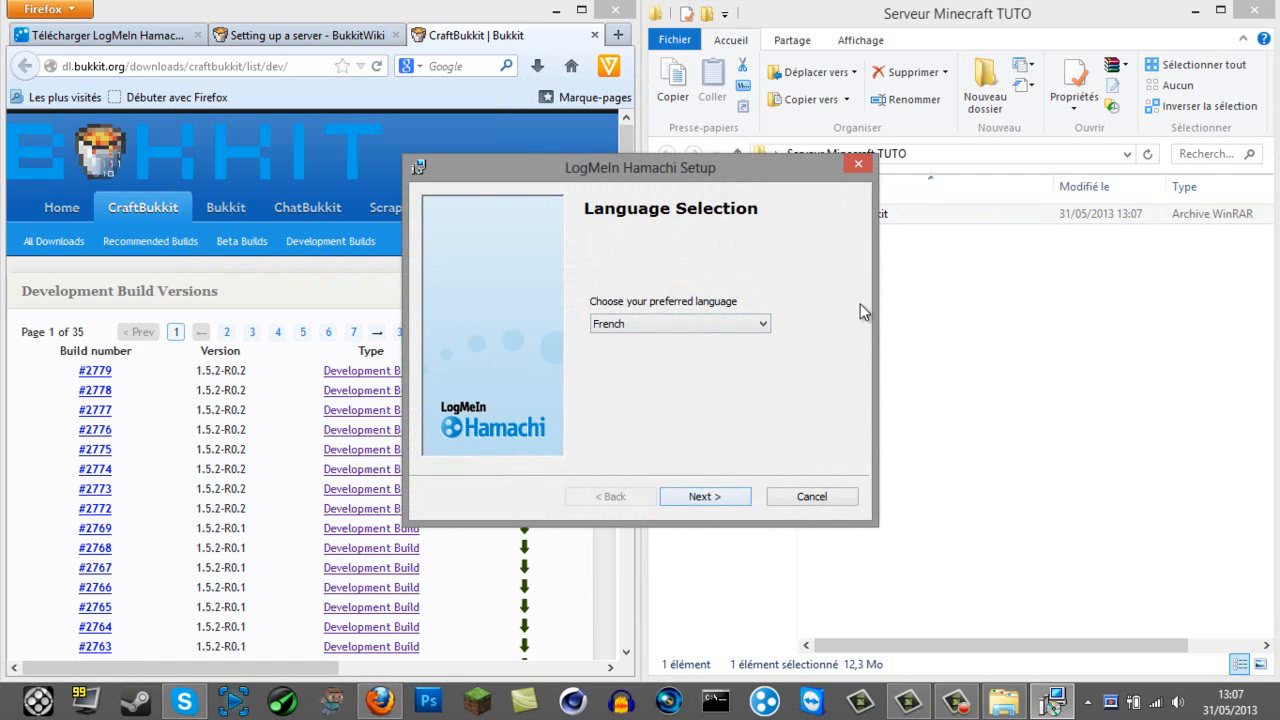
key(Return)
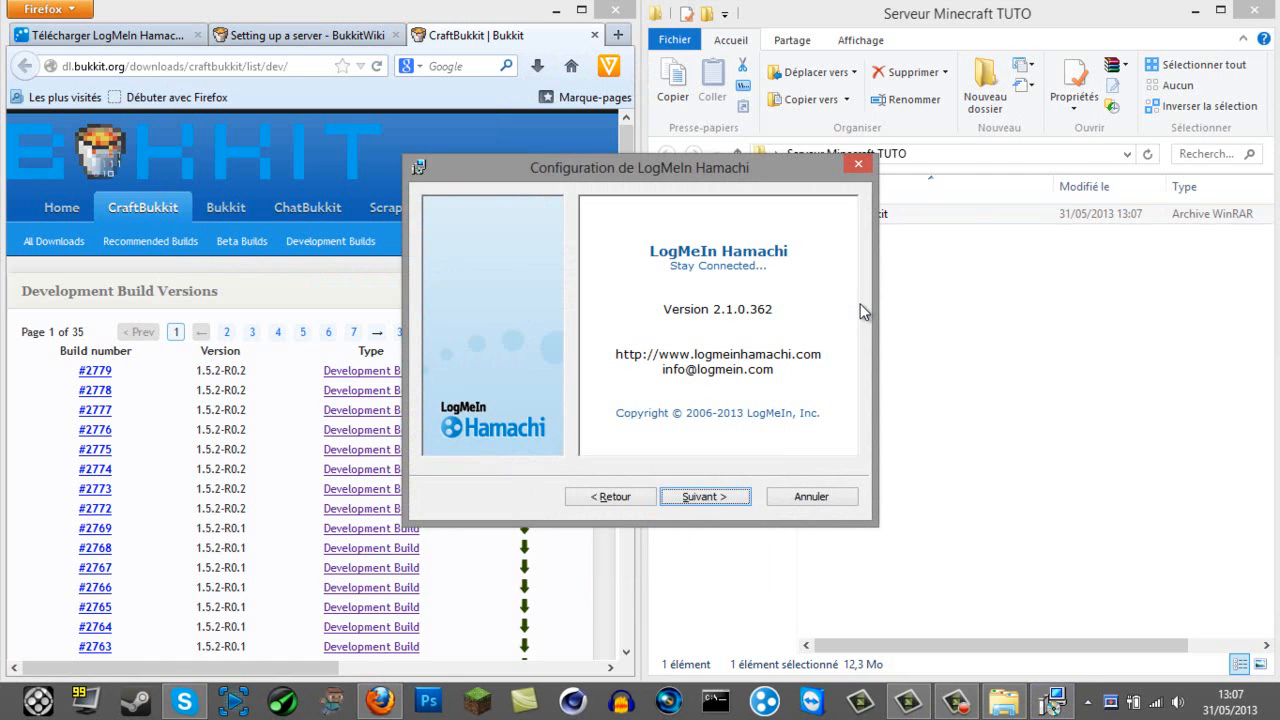
Try to reinstall the current version of LogMeIn Hamachi and exit the setup wizard
key(Return)
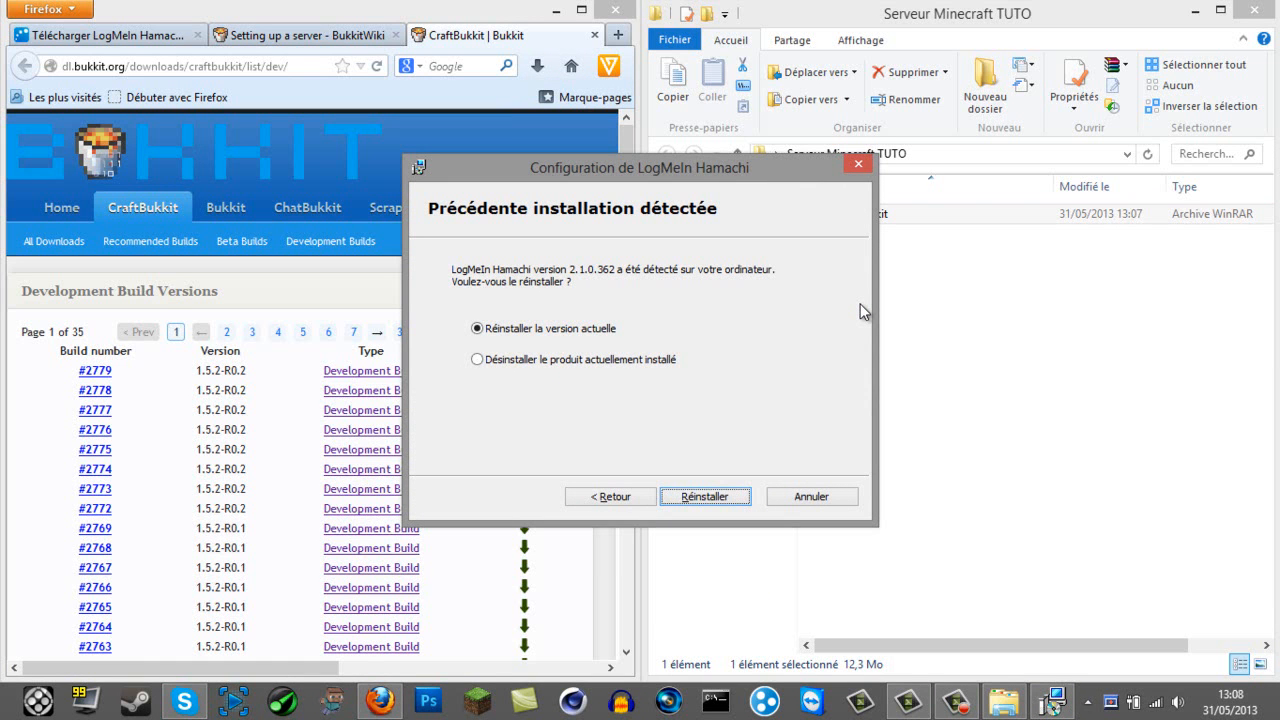
key(Return)
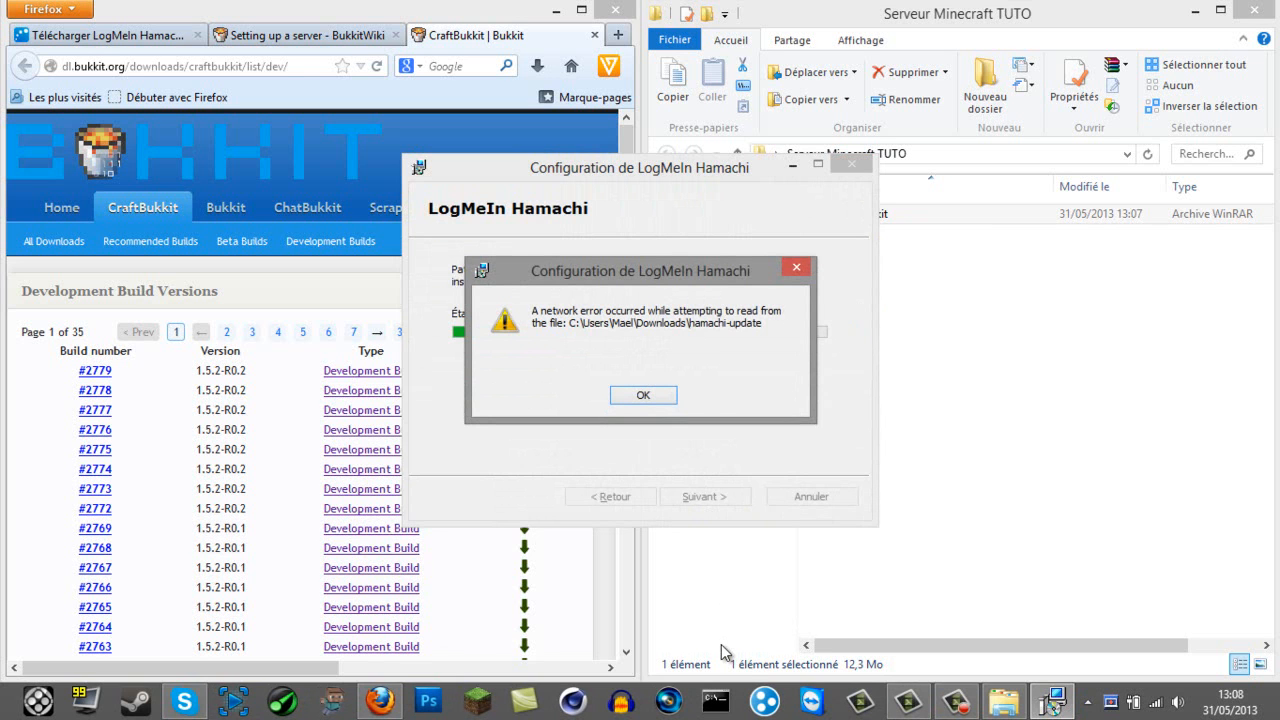
click(643, 395)
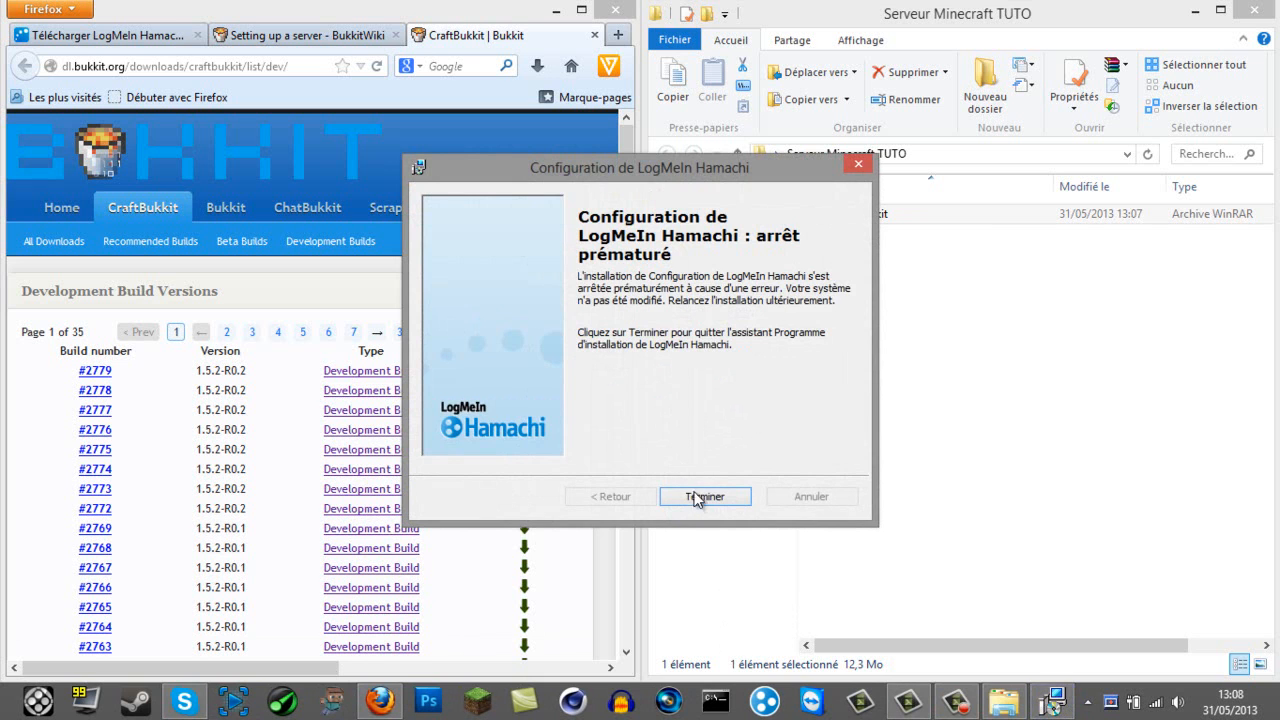
click(704, 494)
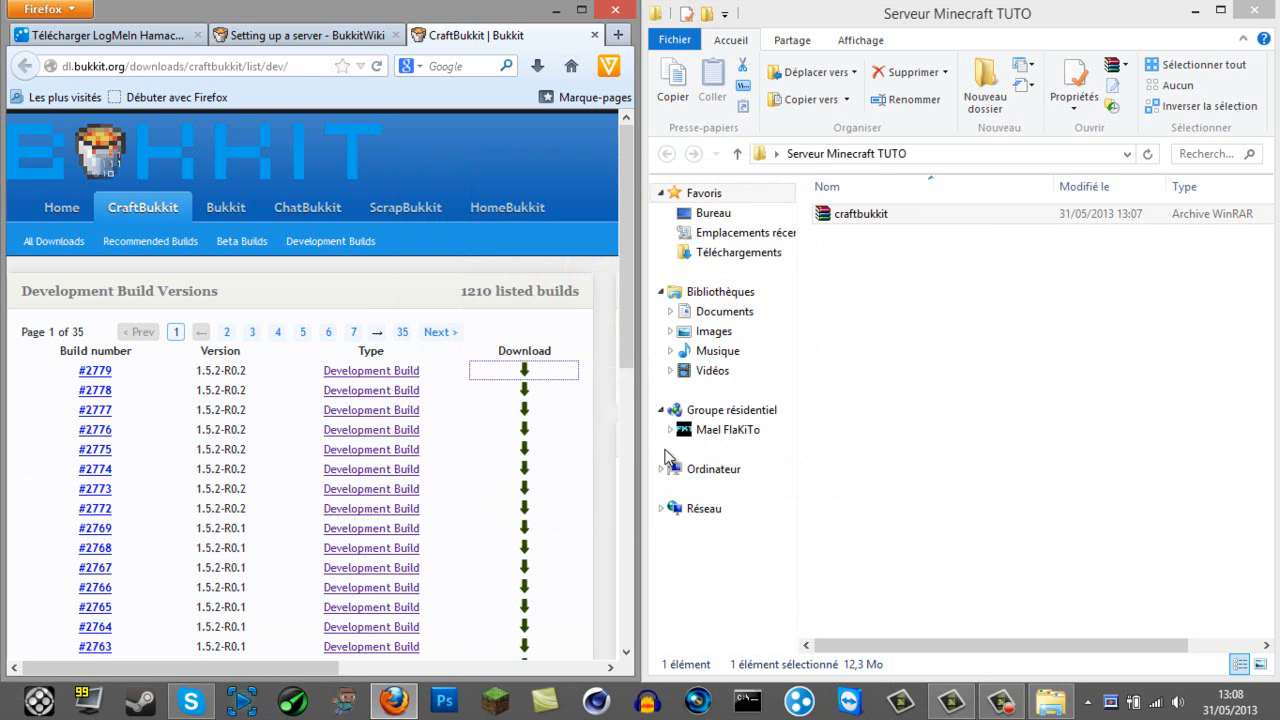
Create a new text document named RUN in the Serveur Minecraft TUTO folder
right_click(926, 369)
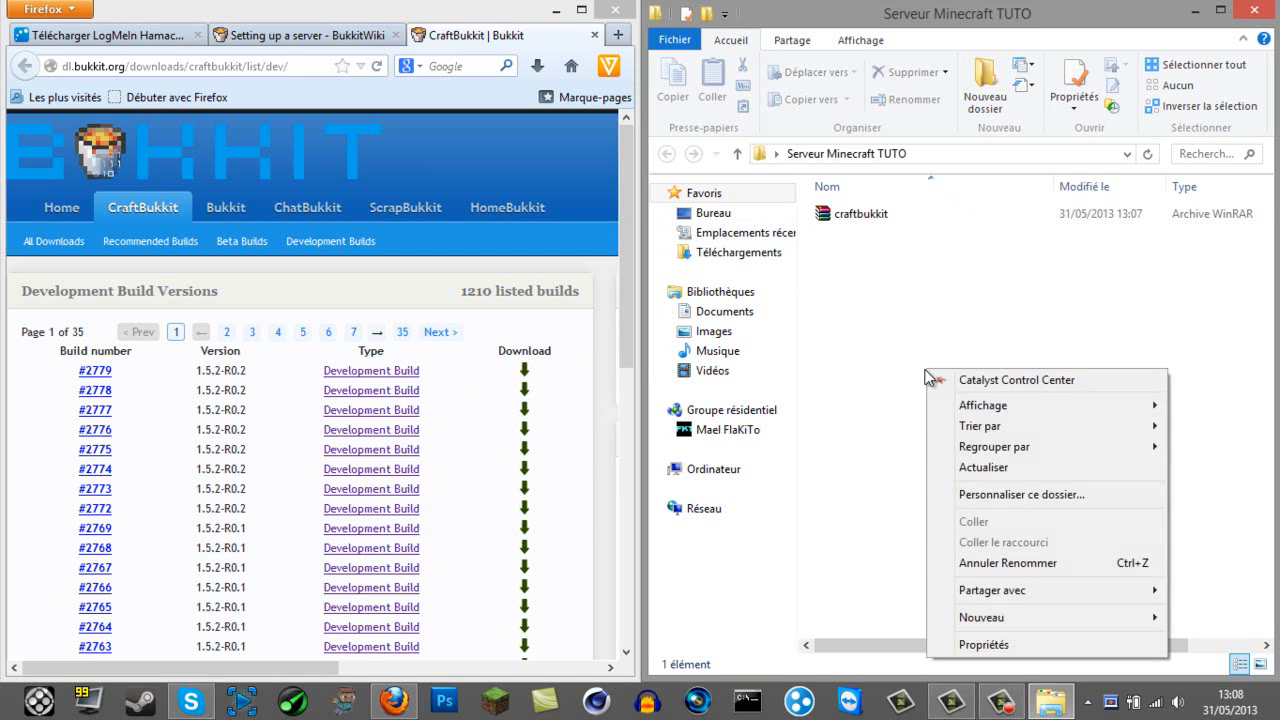
mouse_move(1011, 613)
click(885, 597)
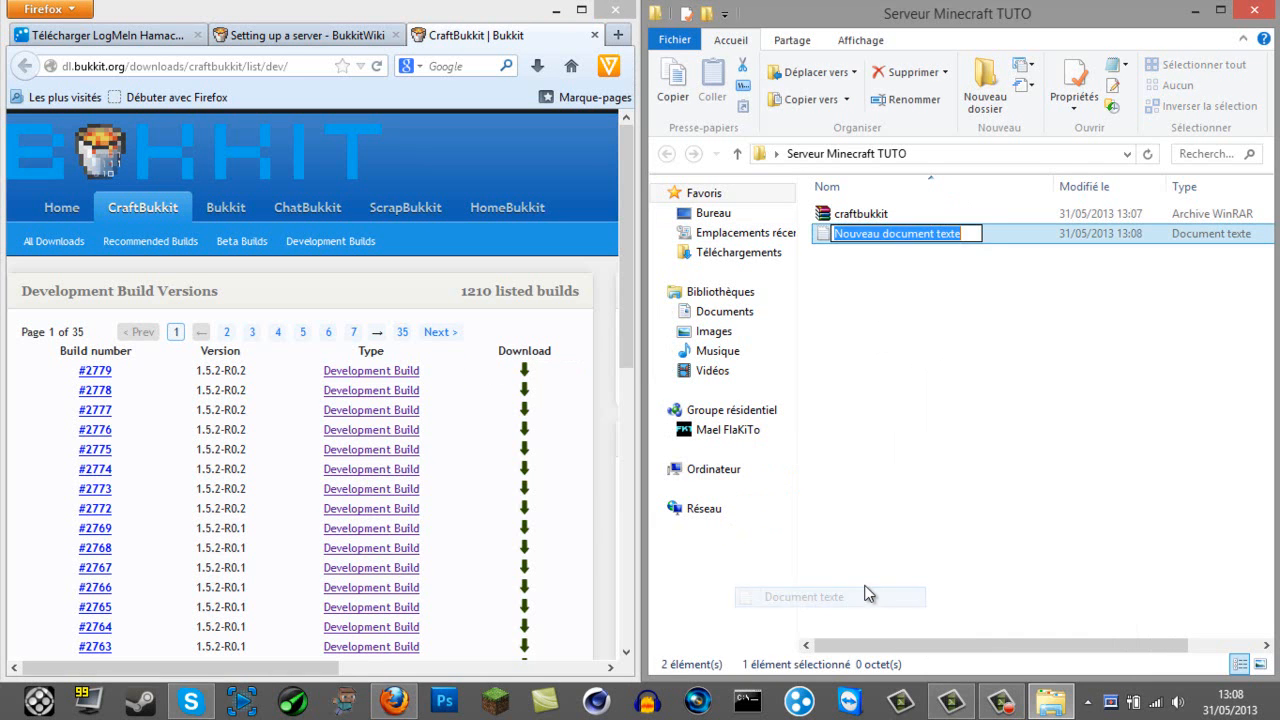
key(BackSpace)
text(RUN)
key(Return)
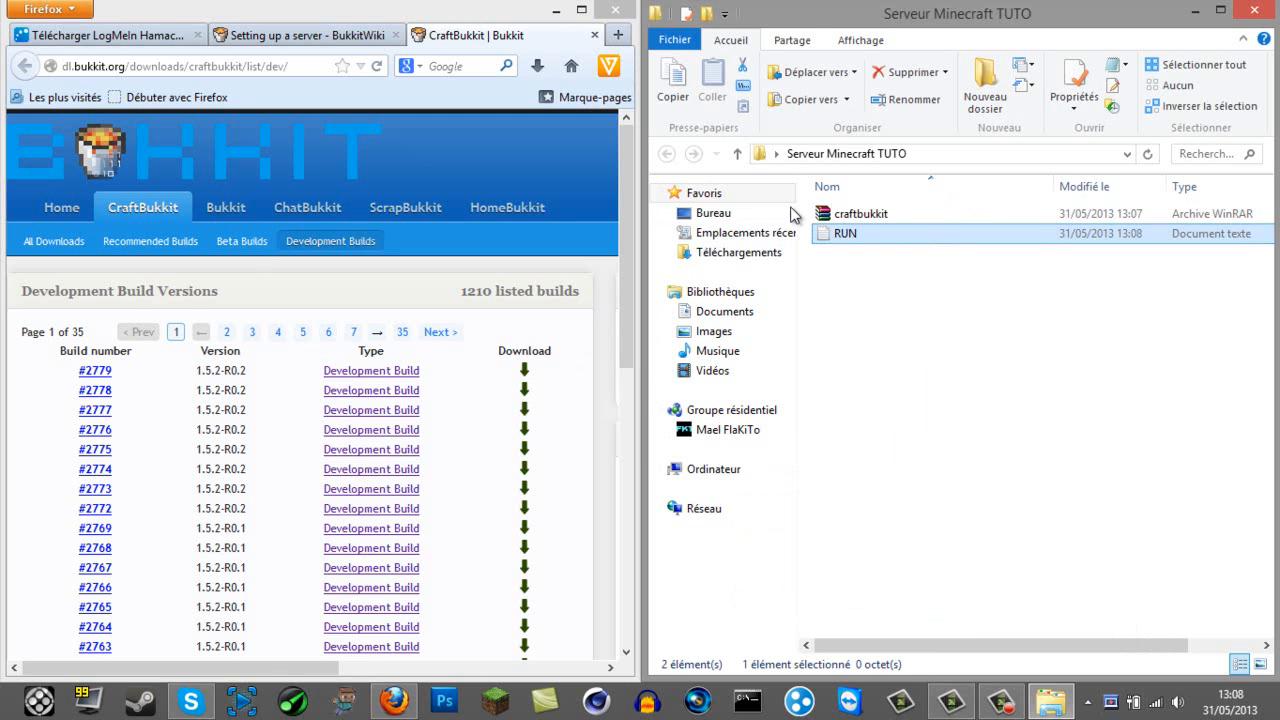
Copy the two-line Java start script from the Windows section of the BukkitWiki page Setting up a server
click(335, 40)
scroll(461, 318, down, 5)
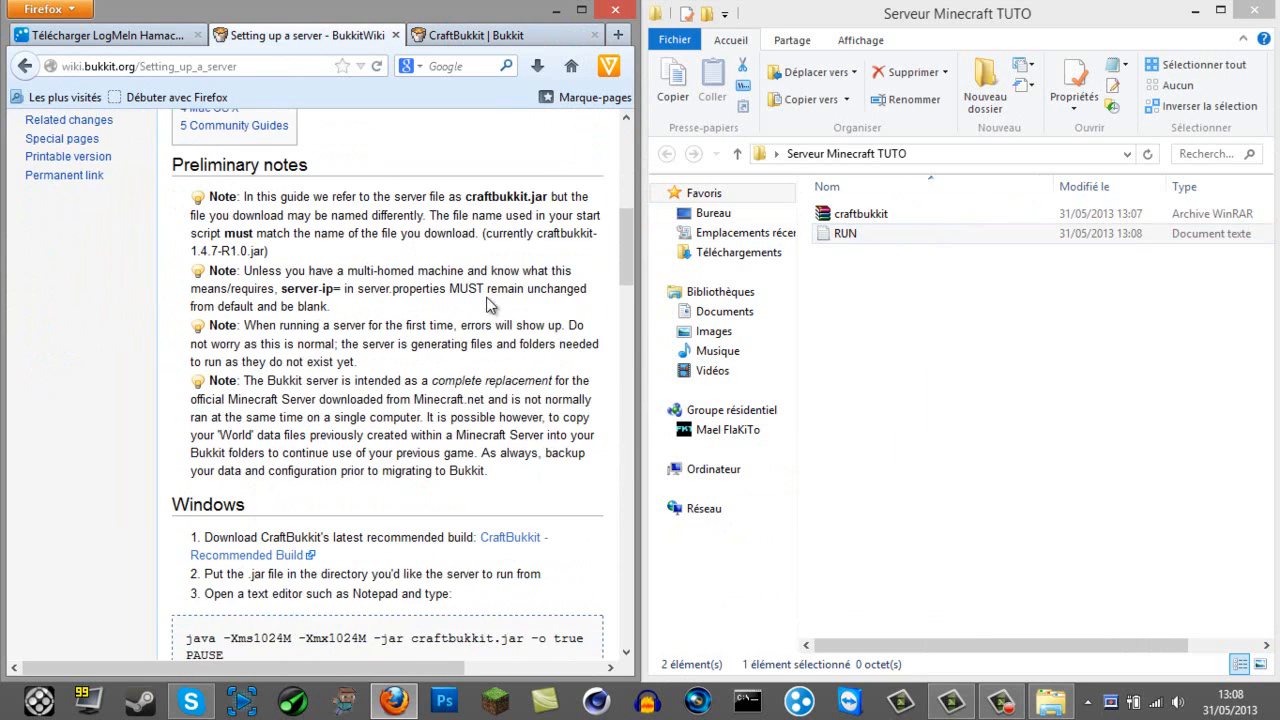
scroll(205, 315, down, 2)
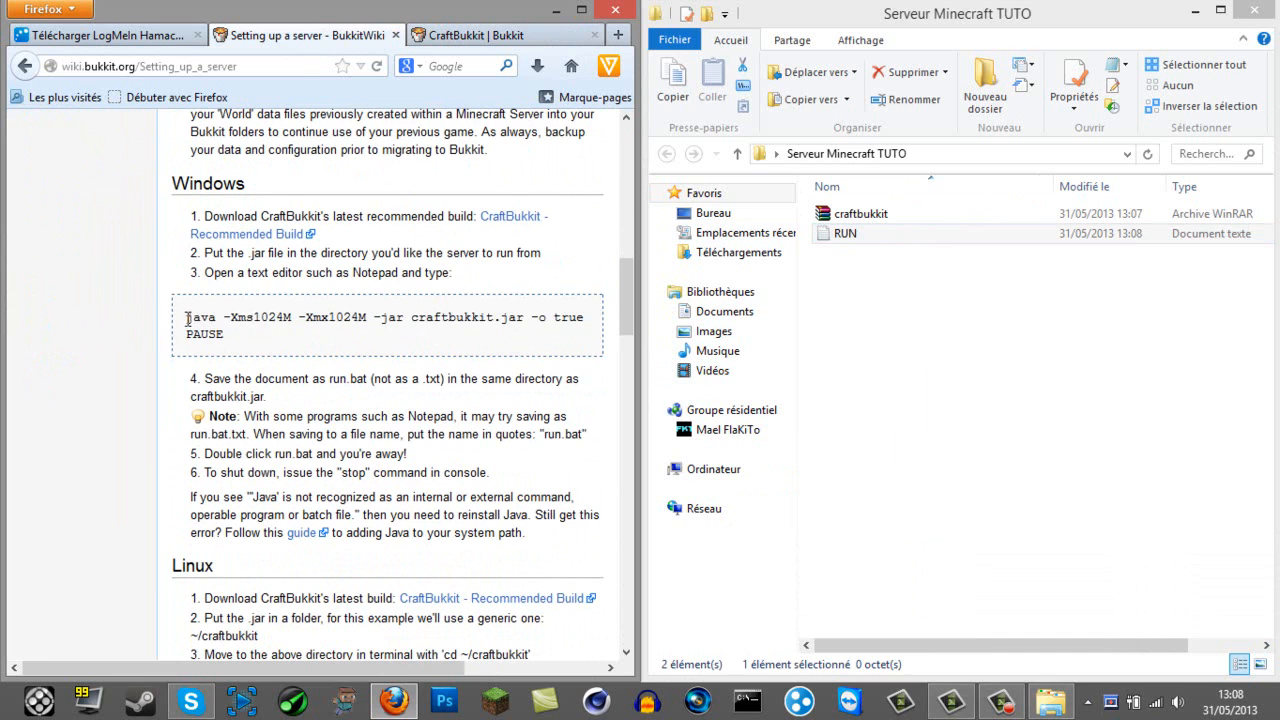
drag(187, 321, 609, 334)
key(ctrl+c)
scroll(450, 330, up, 10)
scroll(263, 234, down, 7)
scroll(487, 385, up, 12)
scroll(450, 372, down, 10)
scroll(452, 345, up, 12)
scroll(410, 410, down, 12)
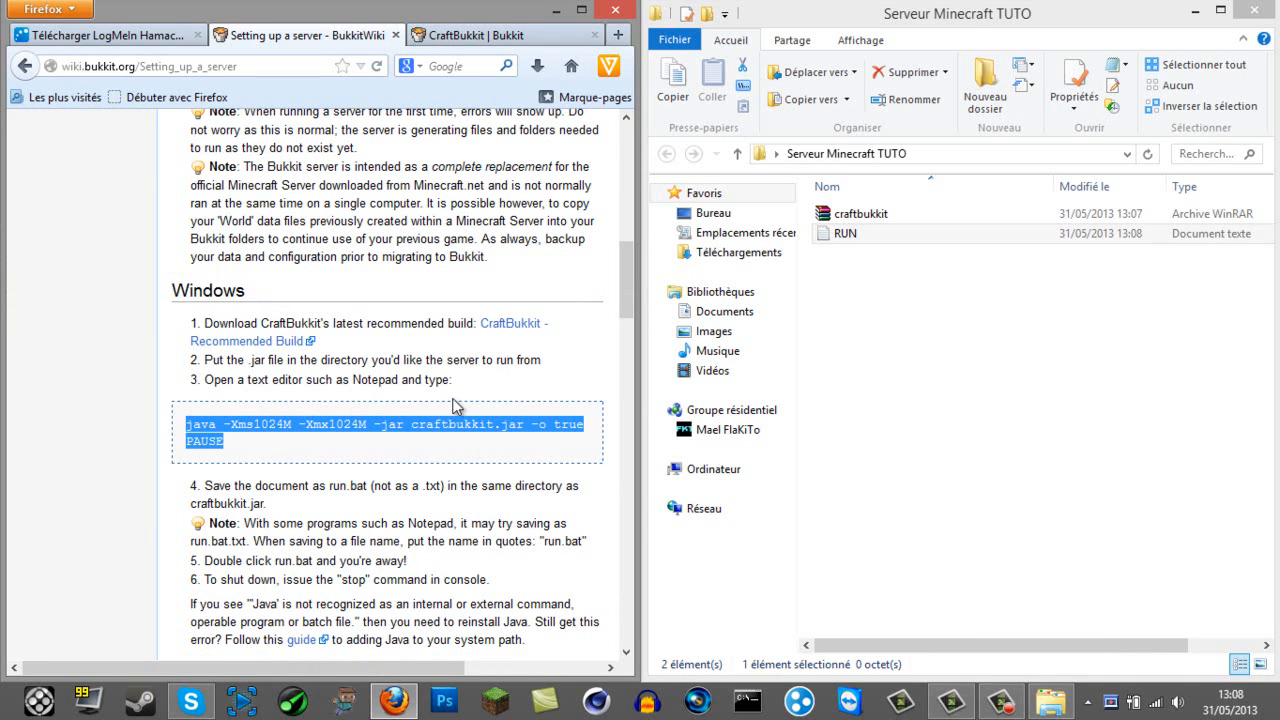
right_click(222, 428)
click(252, 441)
Open the RUN text document, paste the copied start script and remove "-o true" from its first line
double_click(845, 233)
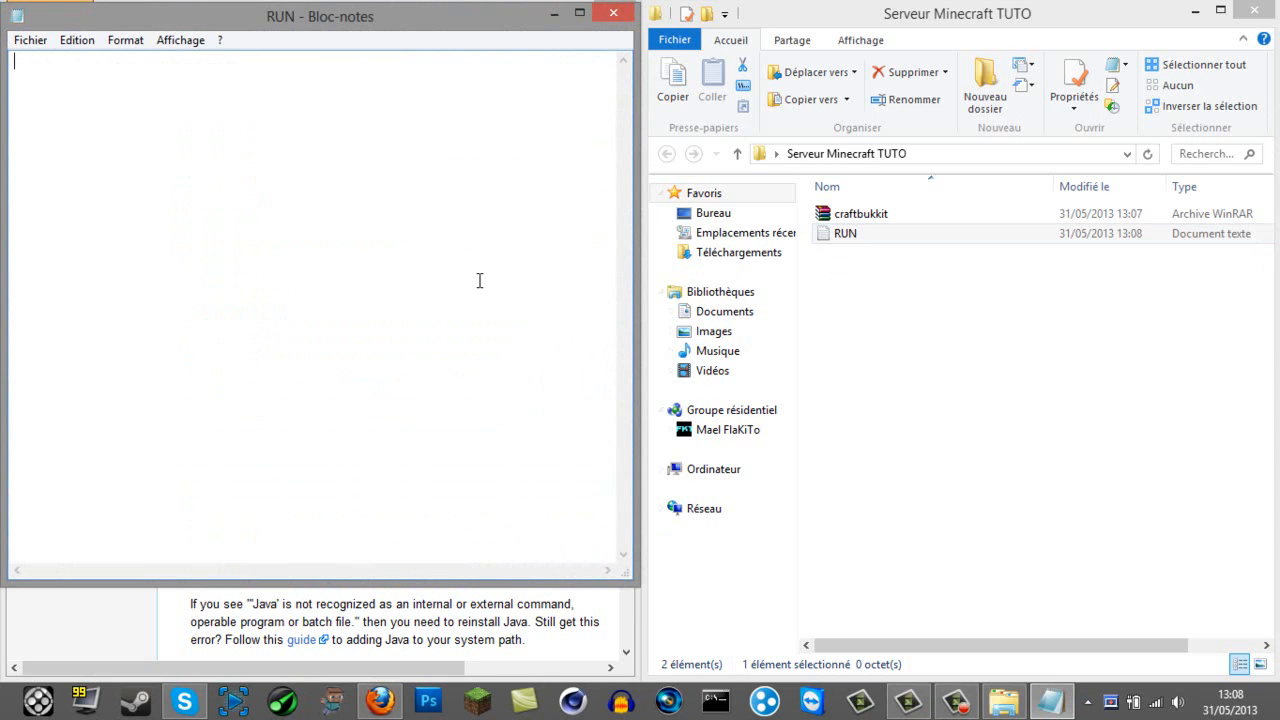
key(ctrl+v)
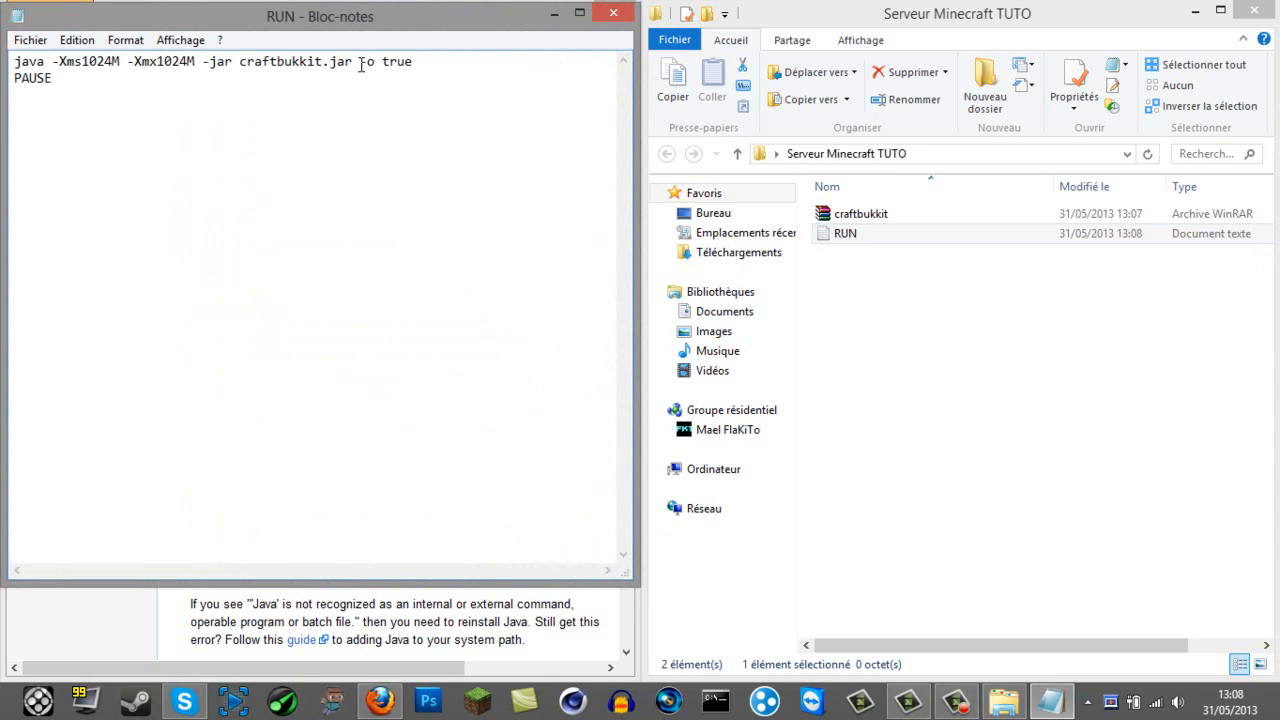
drag(437, 54, 352, 60)
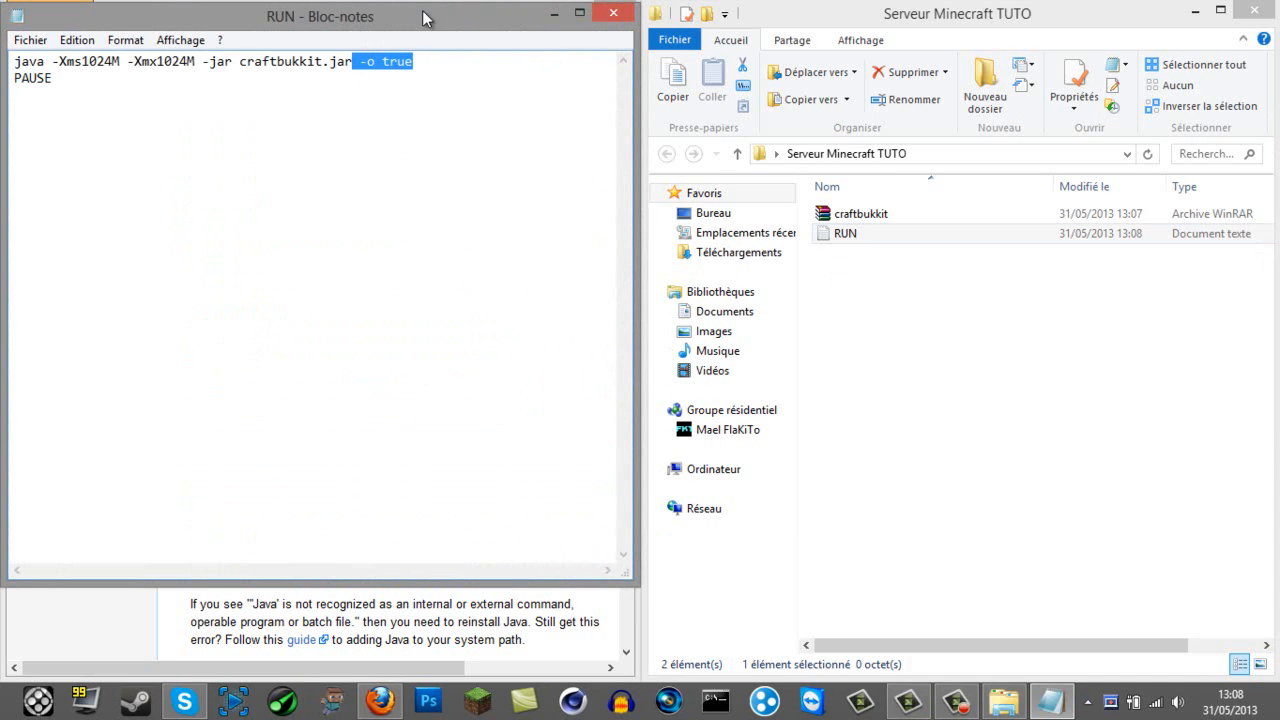
key(Delete)
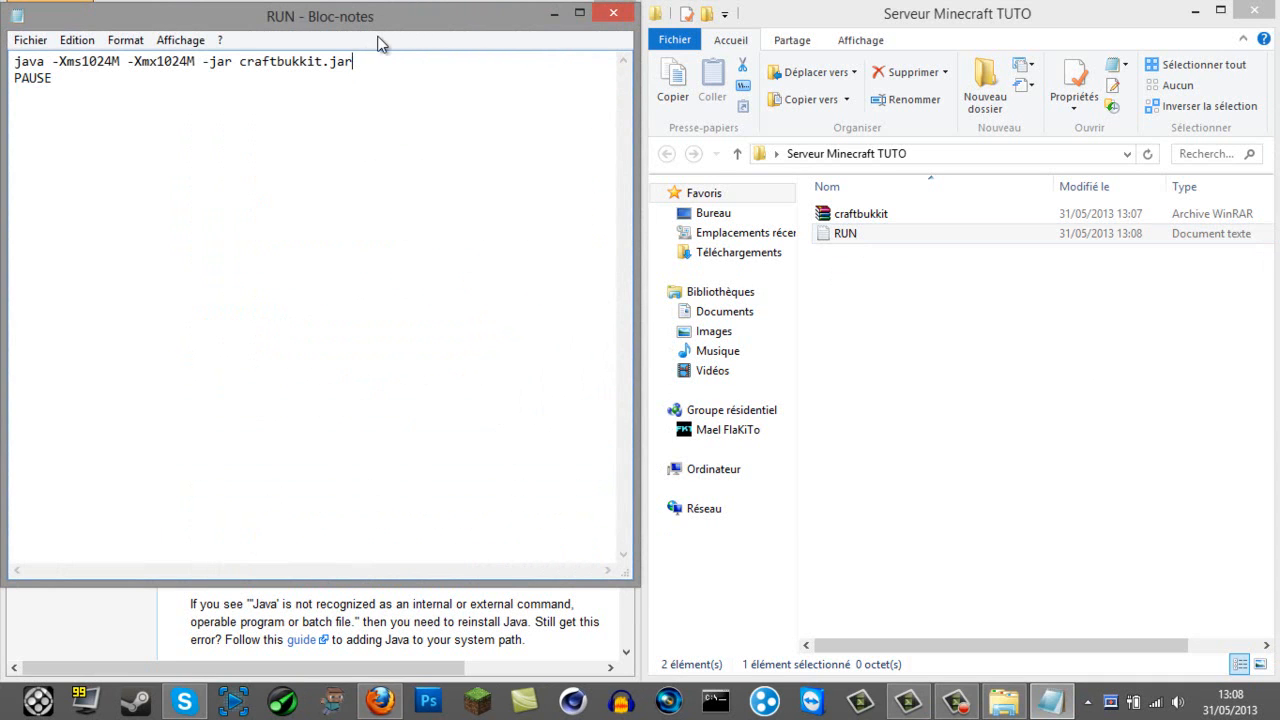
Begin saving the script as a new file named RUN.bat, with the file type set to Tous les fichiers
click(28, 40)
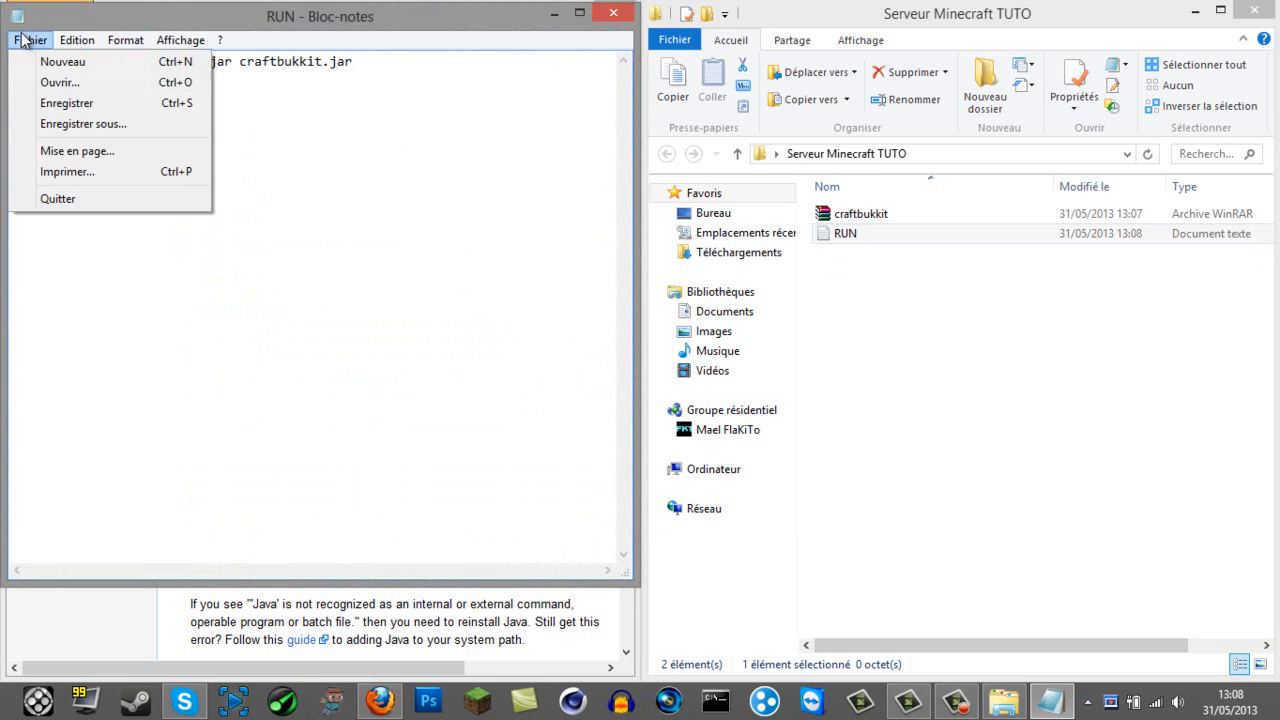
click(118, 123)
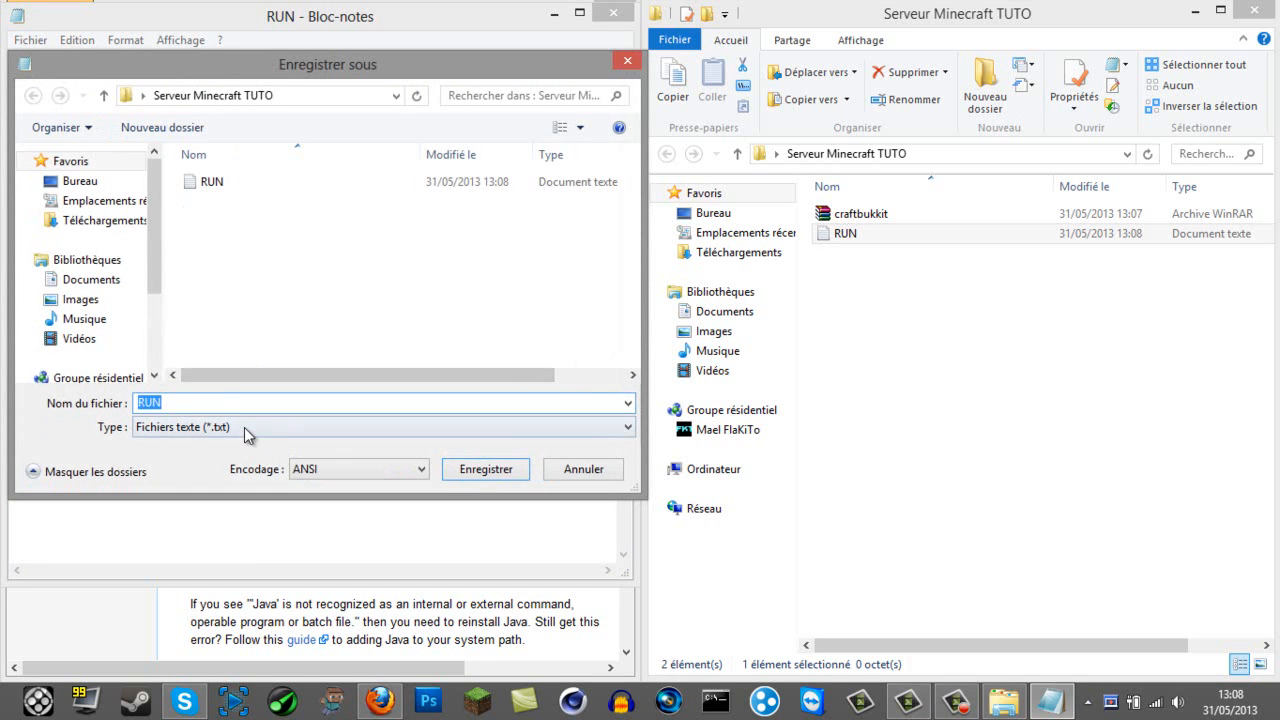
click(242, 405)
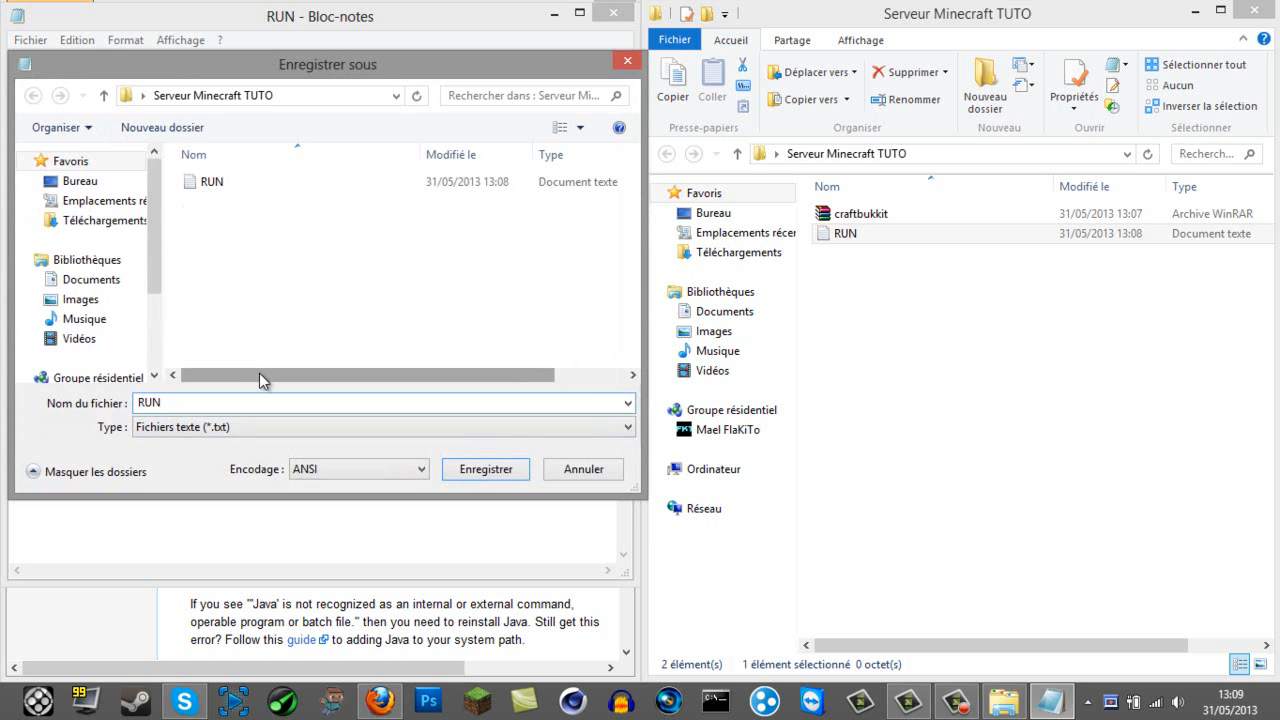
text(.bat)
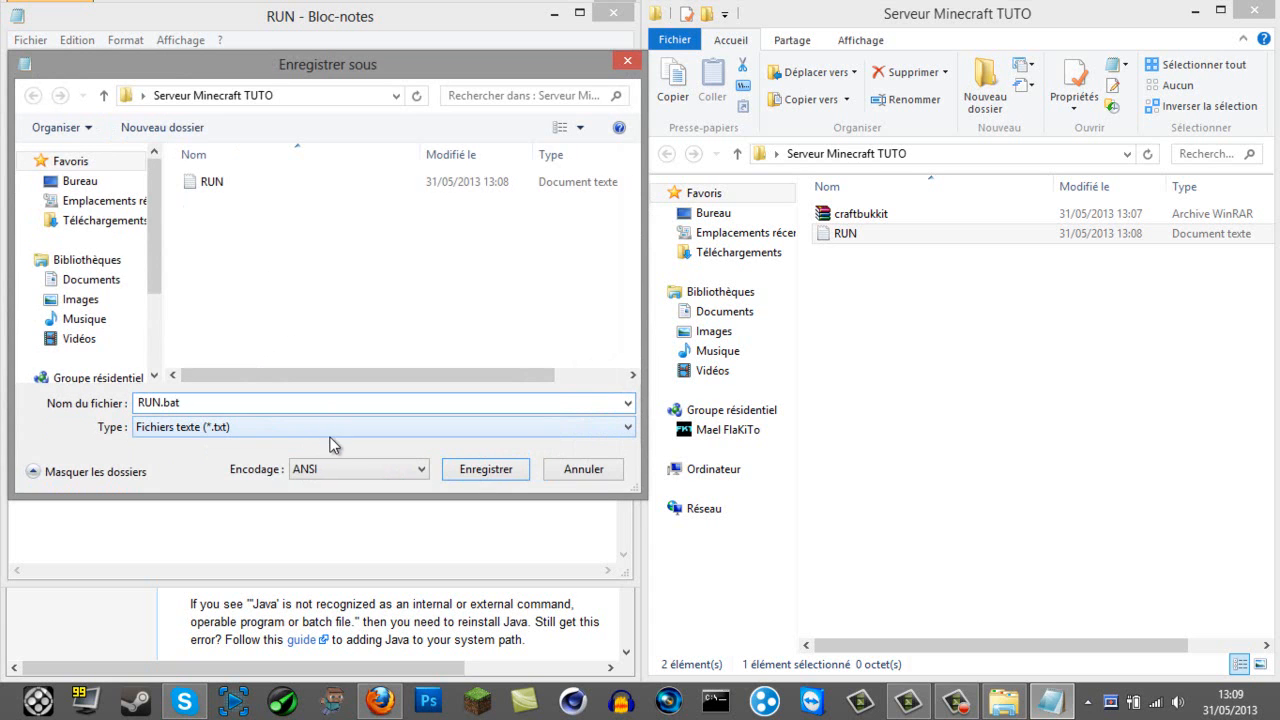
click(327, 433)
click(322, 460)
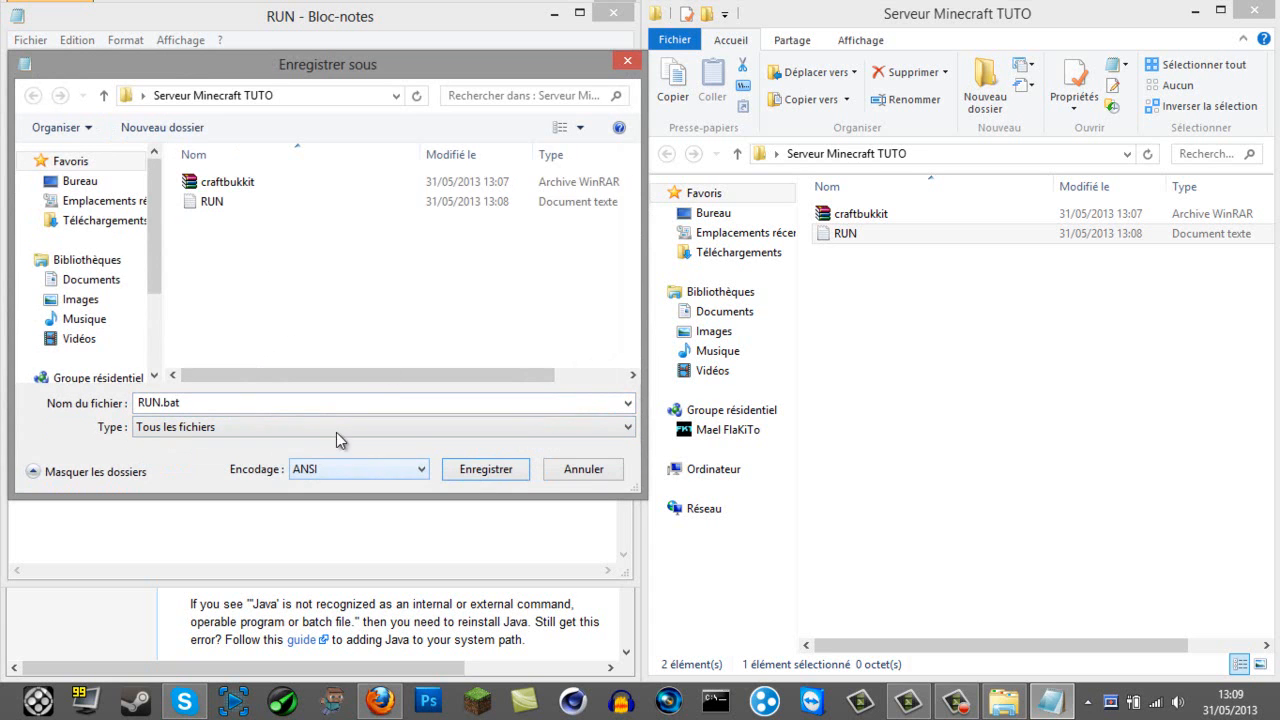
Delete the old RUN text document from within the save dialog
click(212, 200)
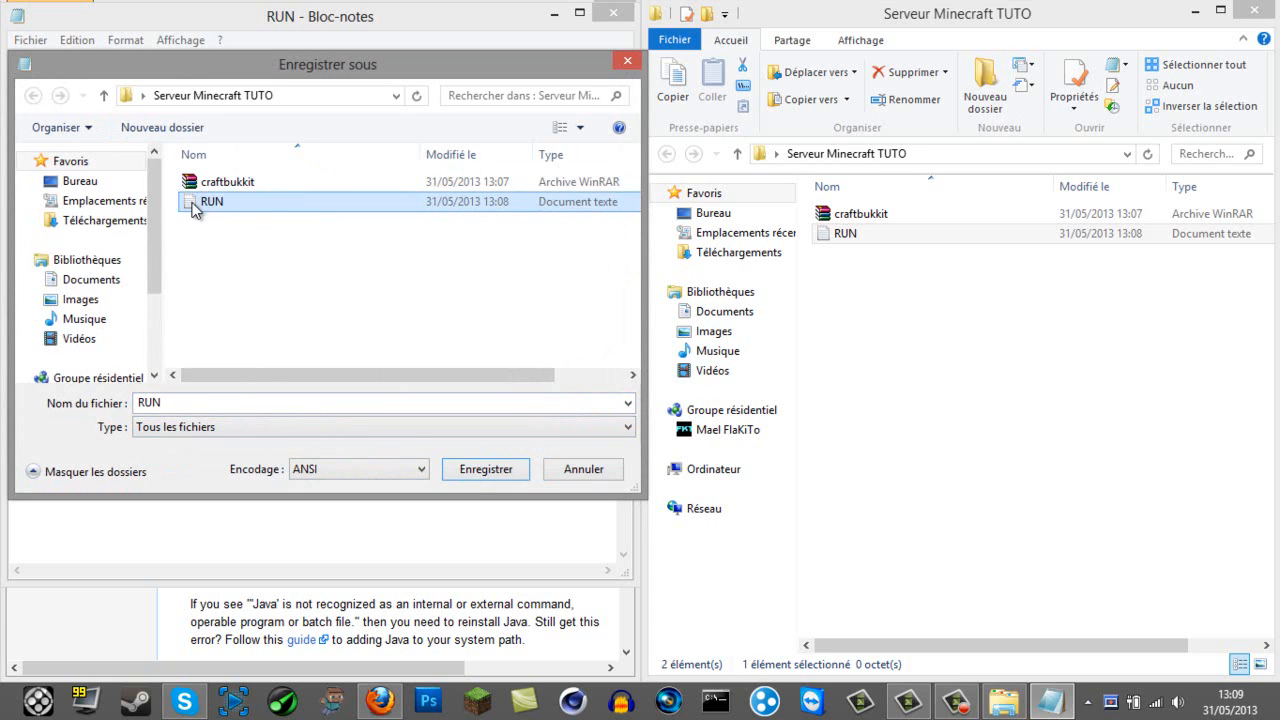
right_click(196, 204)
click(277, 575)
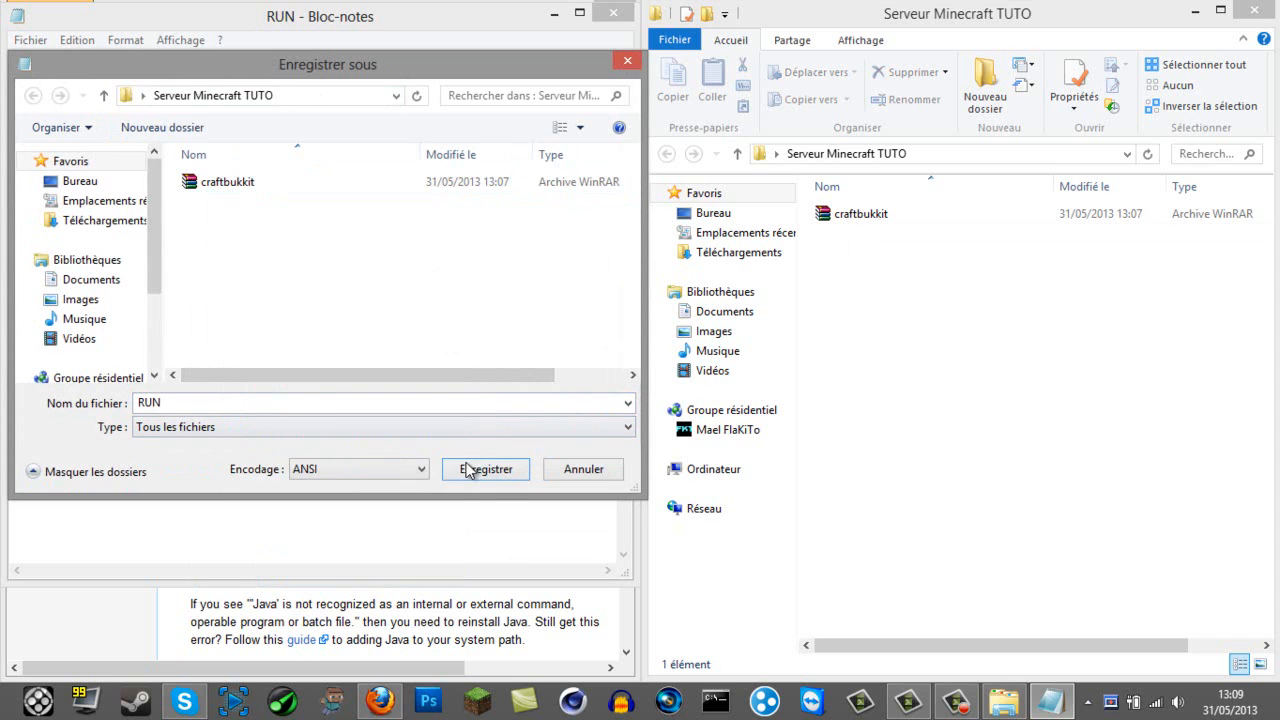
Save the script as RUN.bat in the Serveur Minecraft TUTO folder and close the text editor
double_click(321, 401)
click(321, 401)
text(.bat)
key(Return)
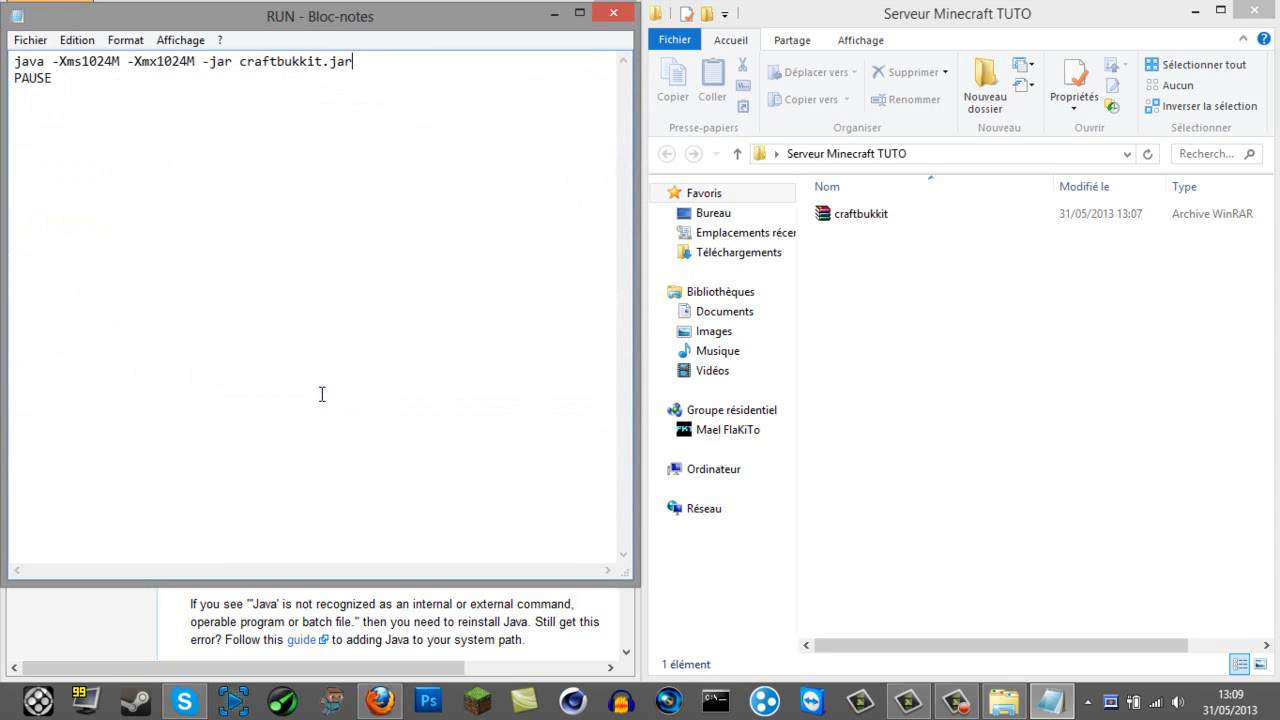
click(615, 14)
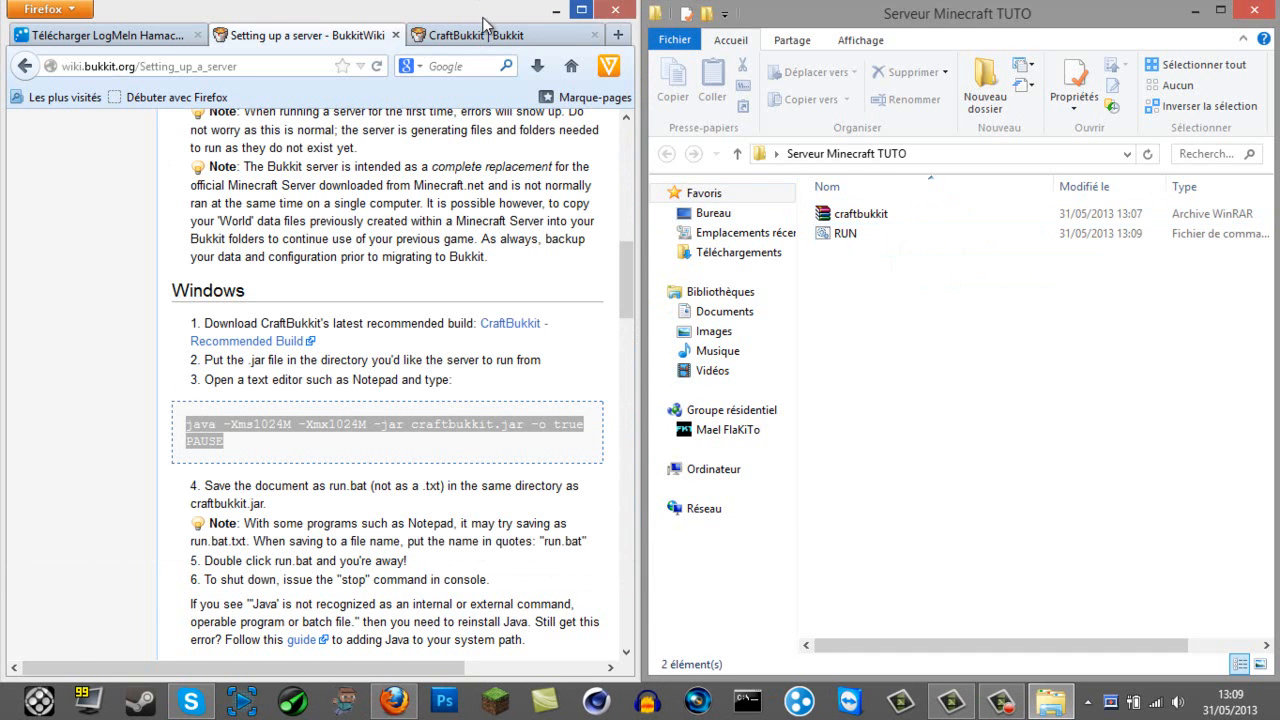
Close the Hamachi and BukkitWiki pages, followed by the whole browser window
click(412, 36)
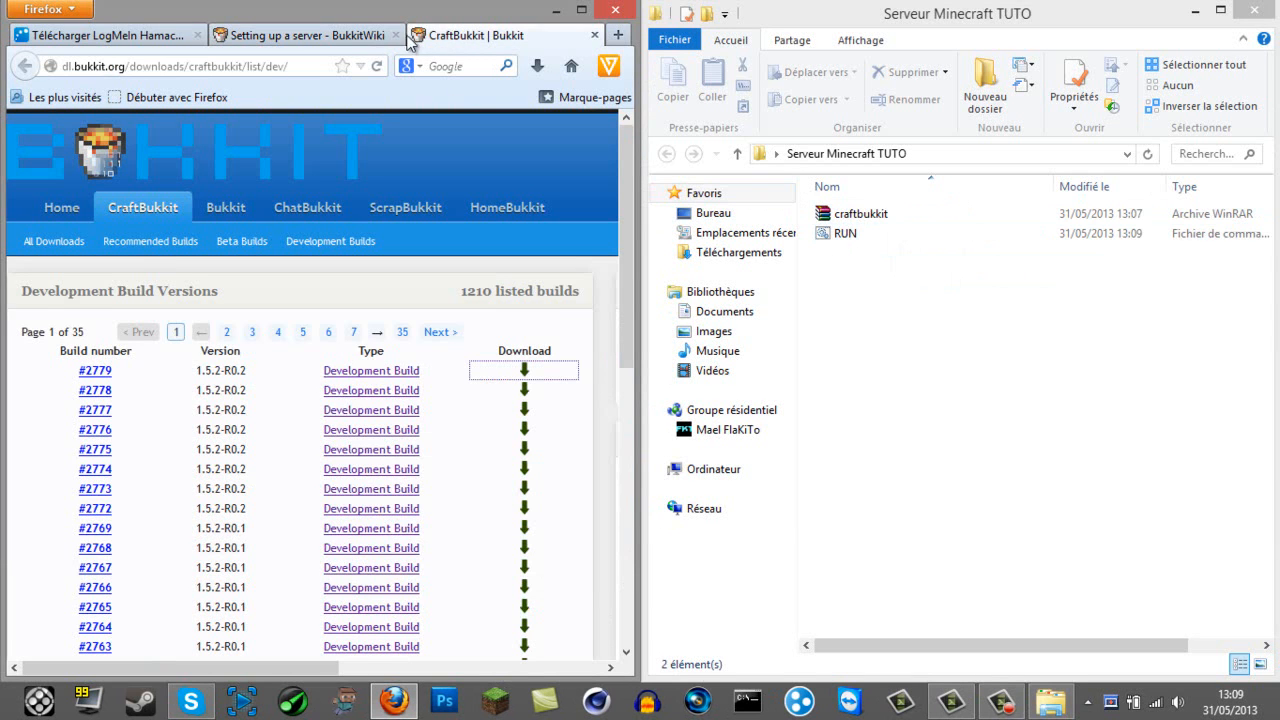
click(197, 36)
click(197, 36)
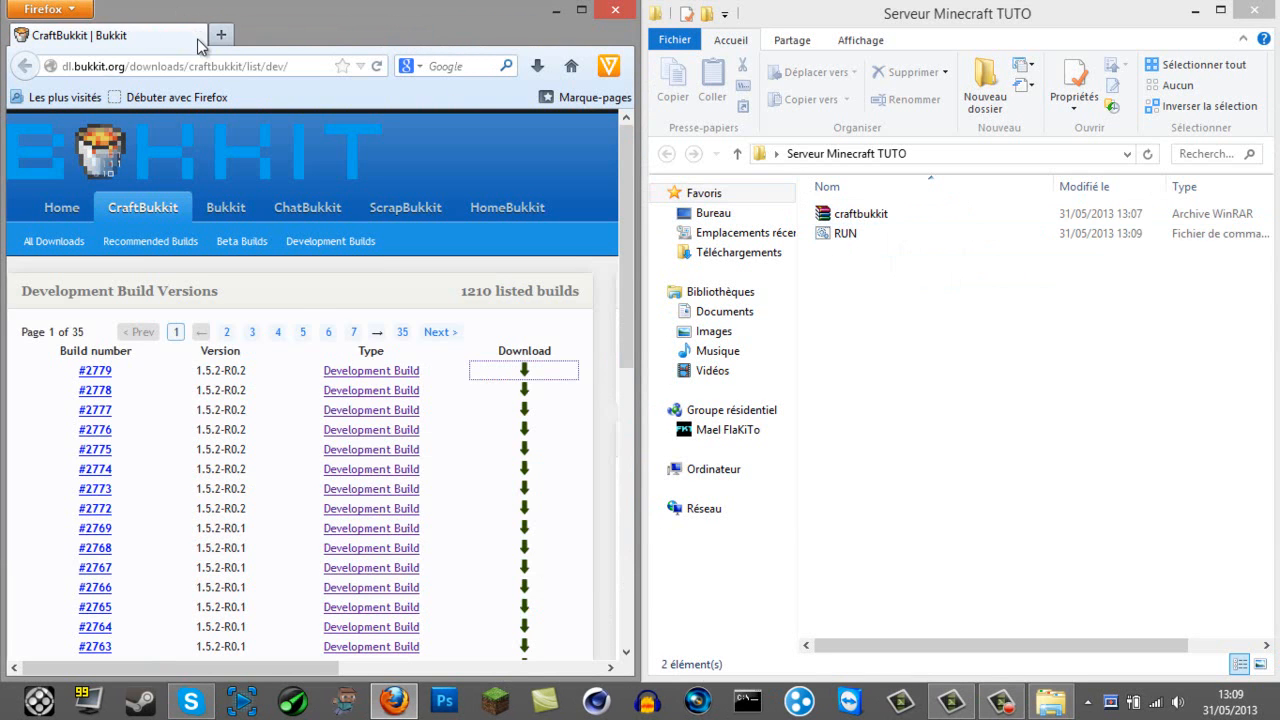
click(627, 14)
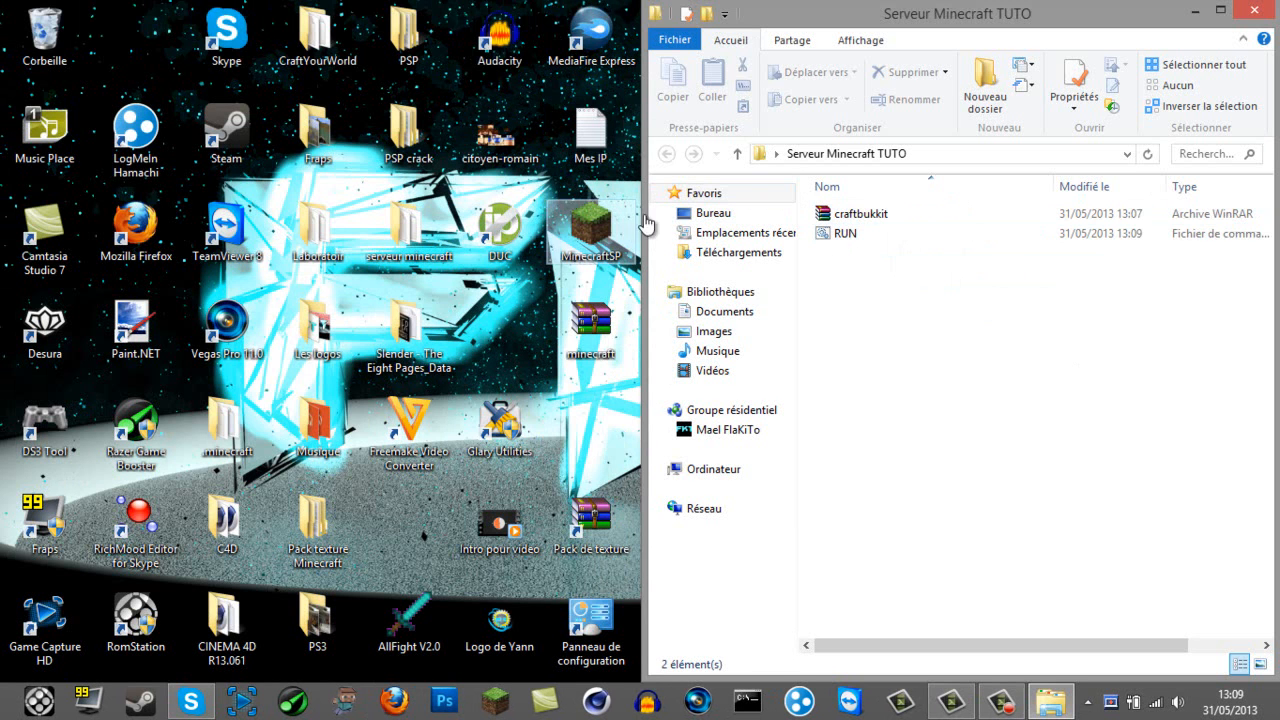
Run the RUN batch file to start the server and generate its files, placing the console beside the folder window
click(840, 236)
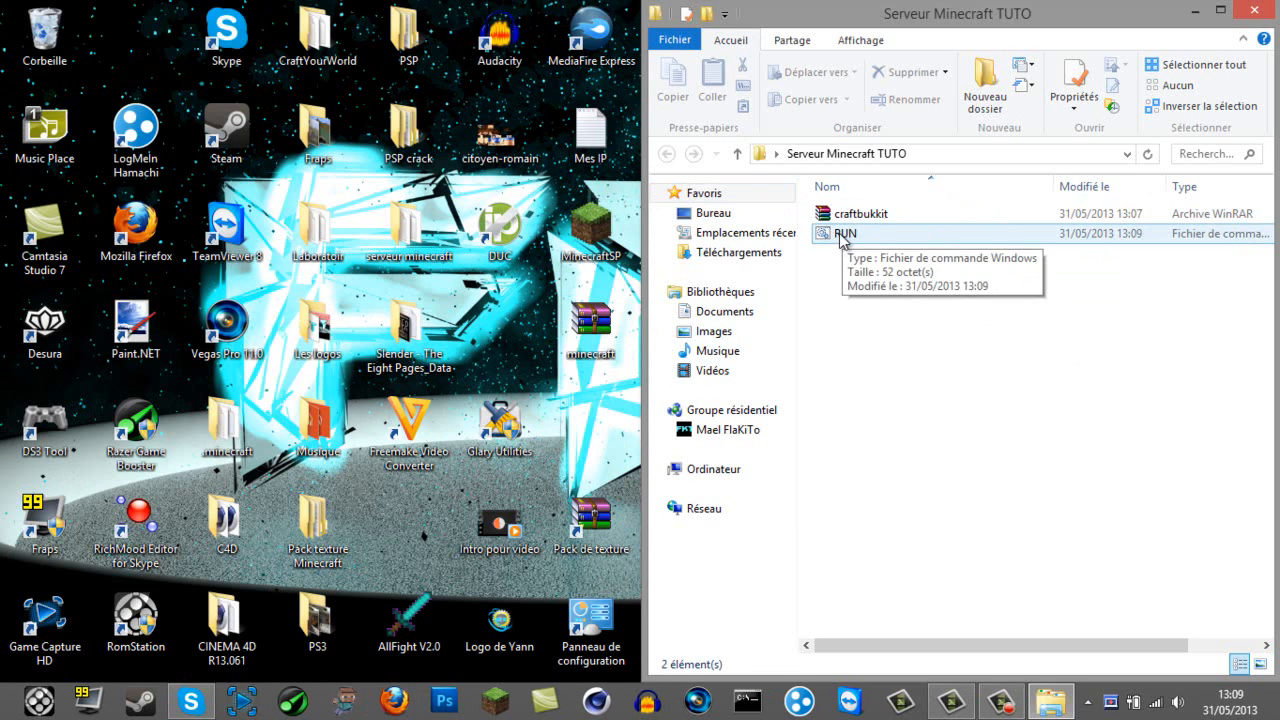
double_click(843, 240)
drag(621, 164, 0, 130)
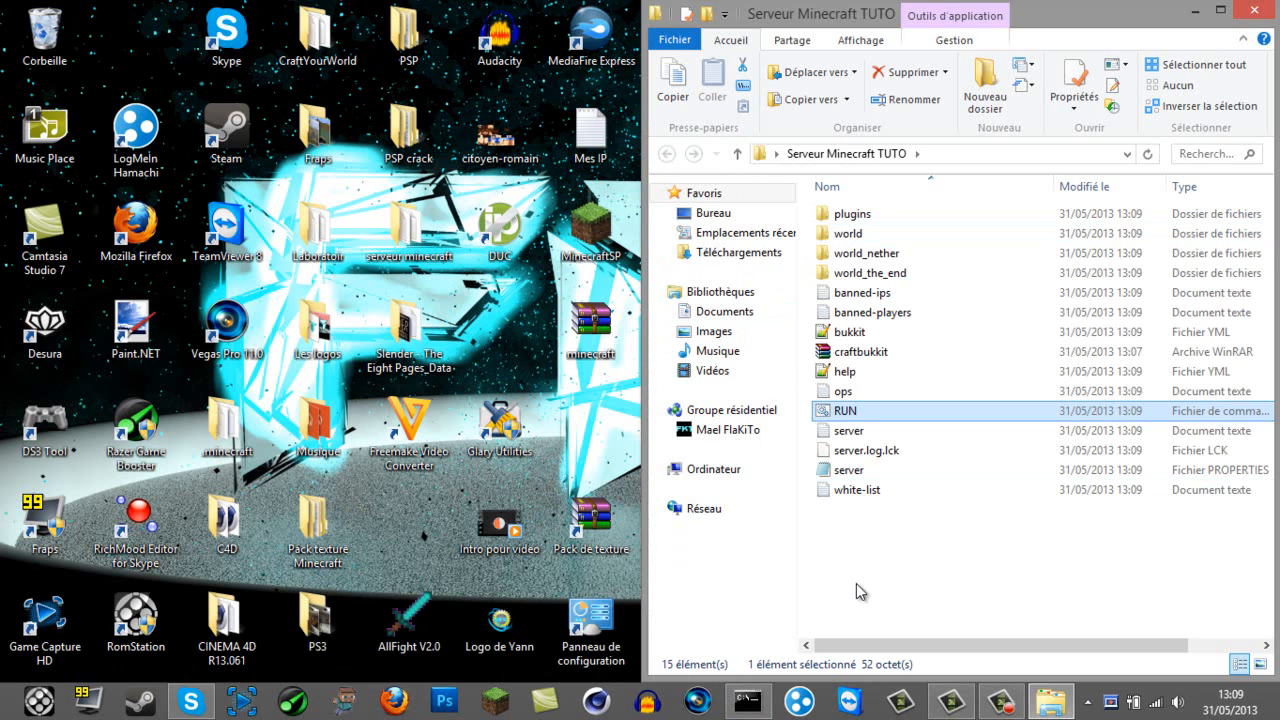
Shut down the server with the stop command in its console and close the console window
click(747, 702)
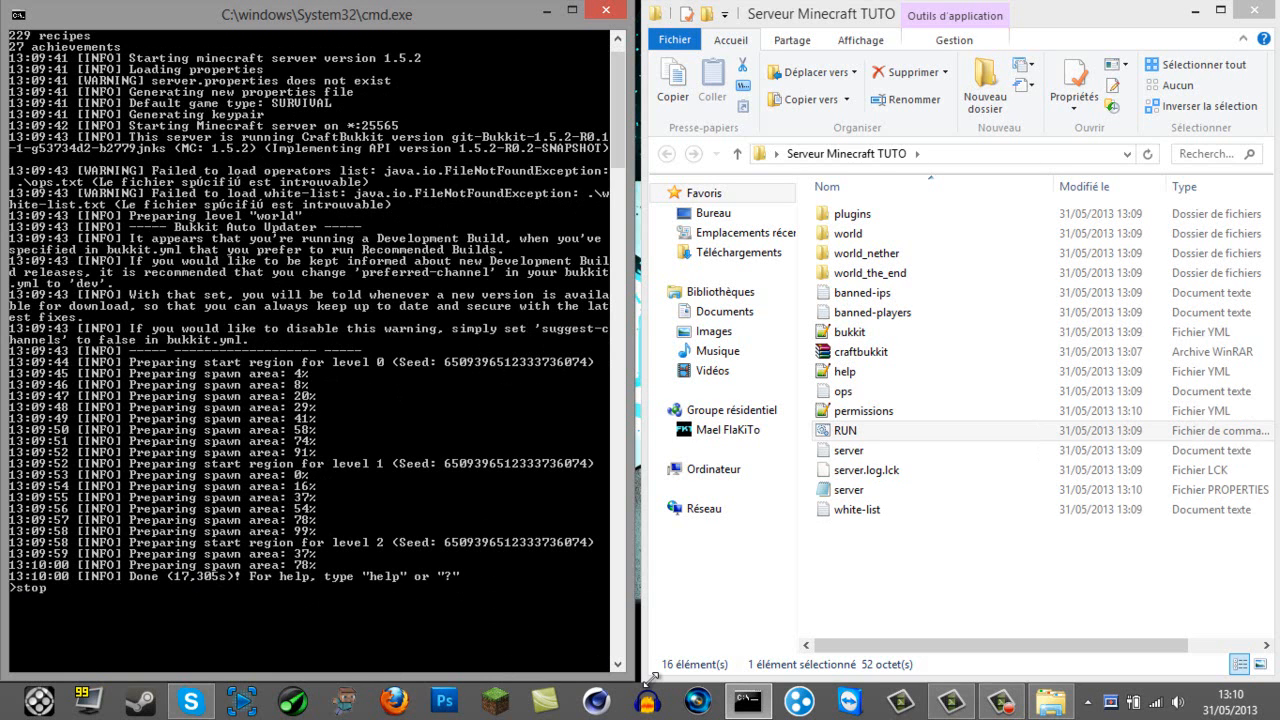
key(Return)
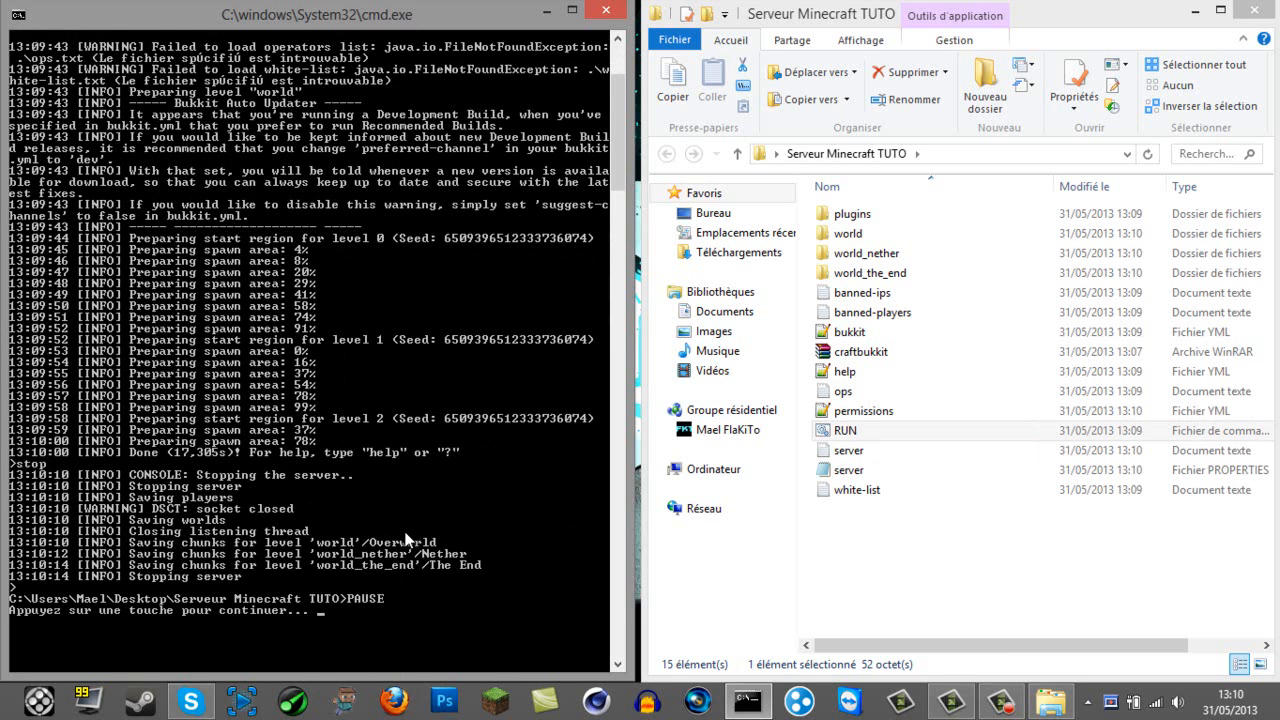
key(Return)
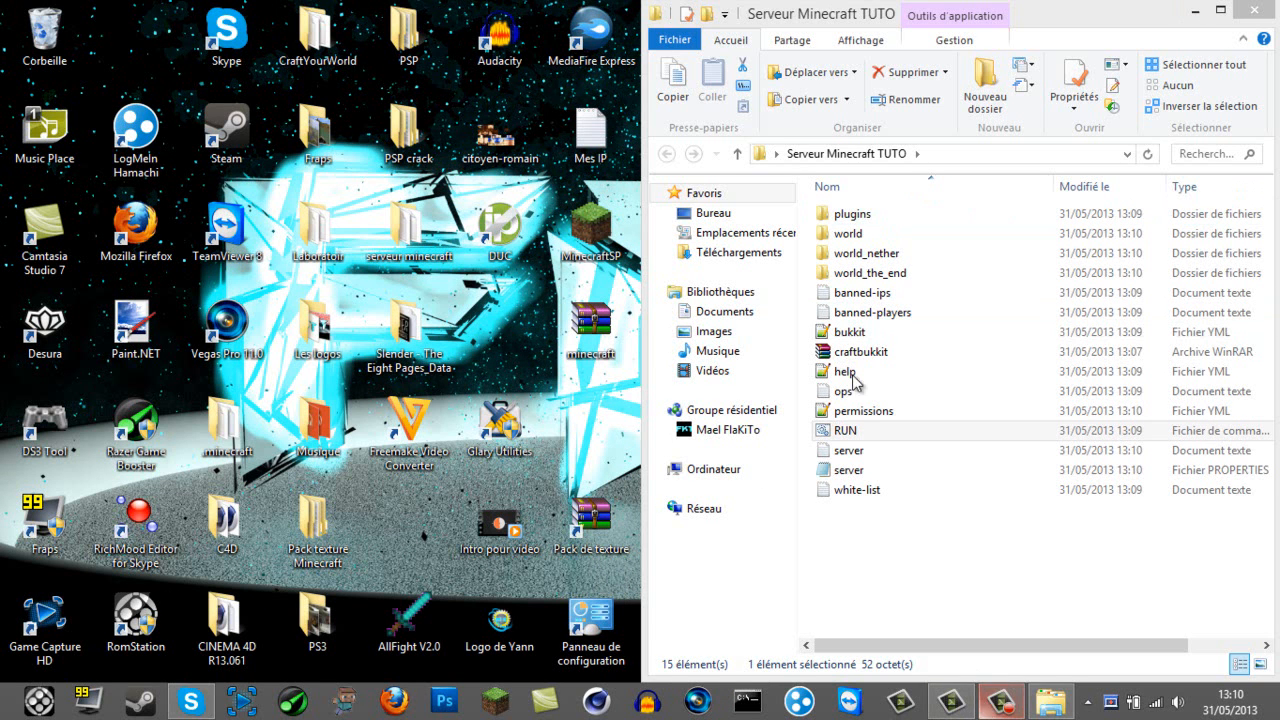
Open the server PROPERTIES file in a maximized window and review its settings, including generator-settings and allow-nether
double_click(860, 472)
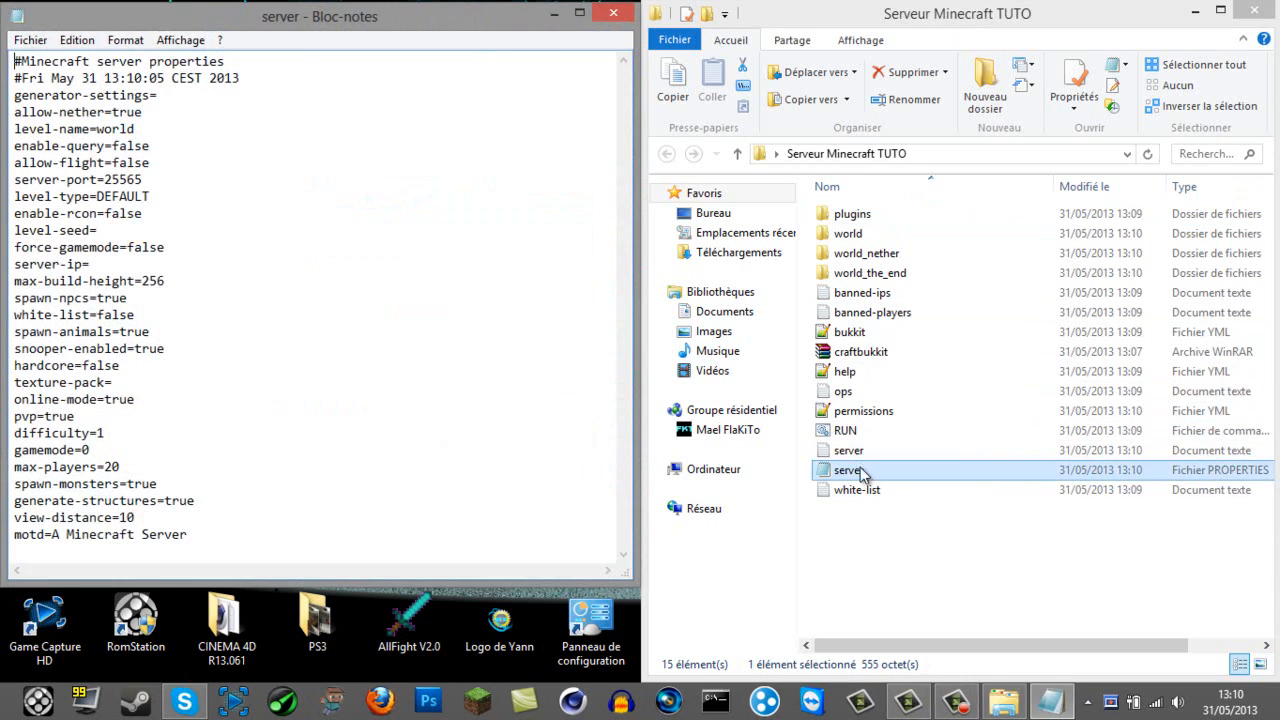
click(579, 12)
drag(258, 521, 302, 556)
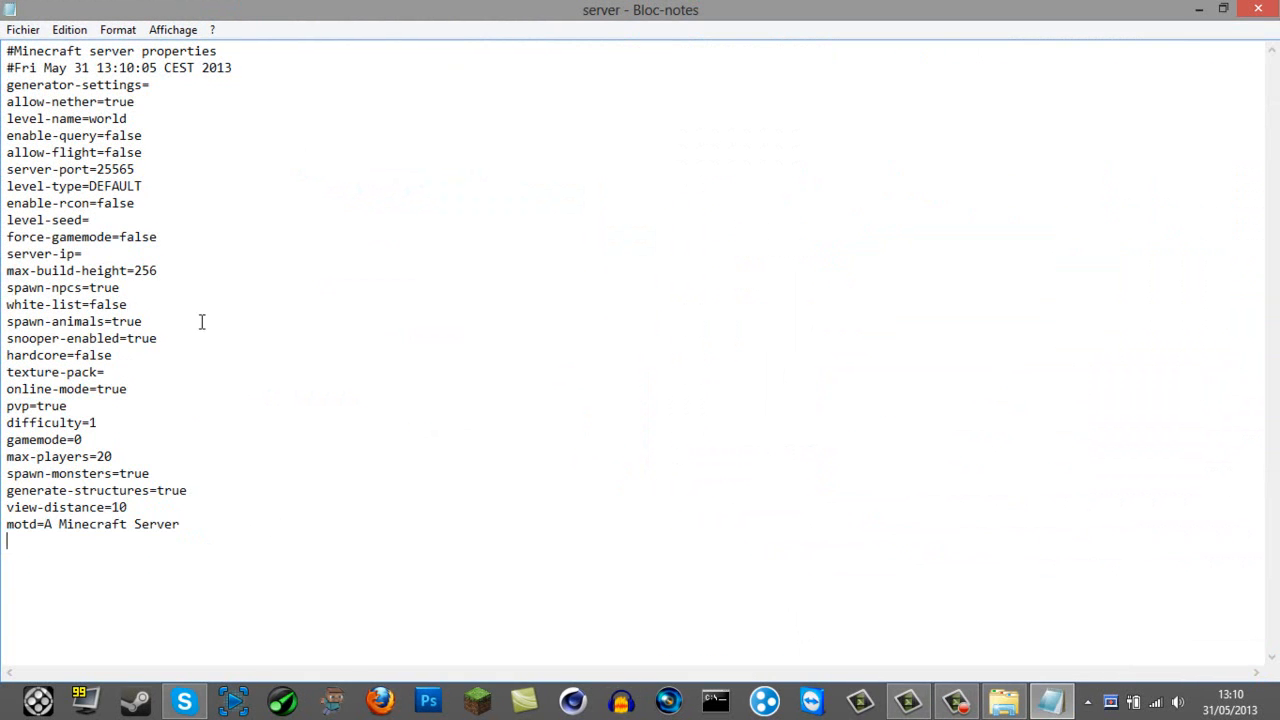
drag(226, 68, 194, 86)
click(196, 86)
double_click(152, 101)
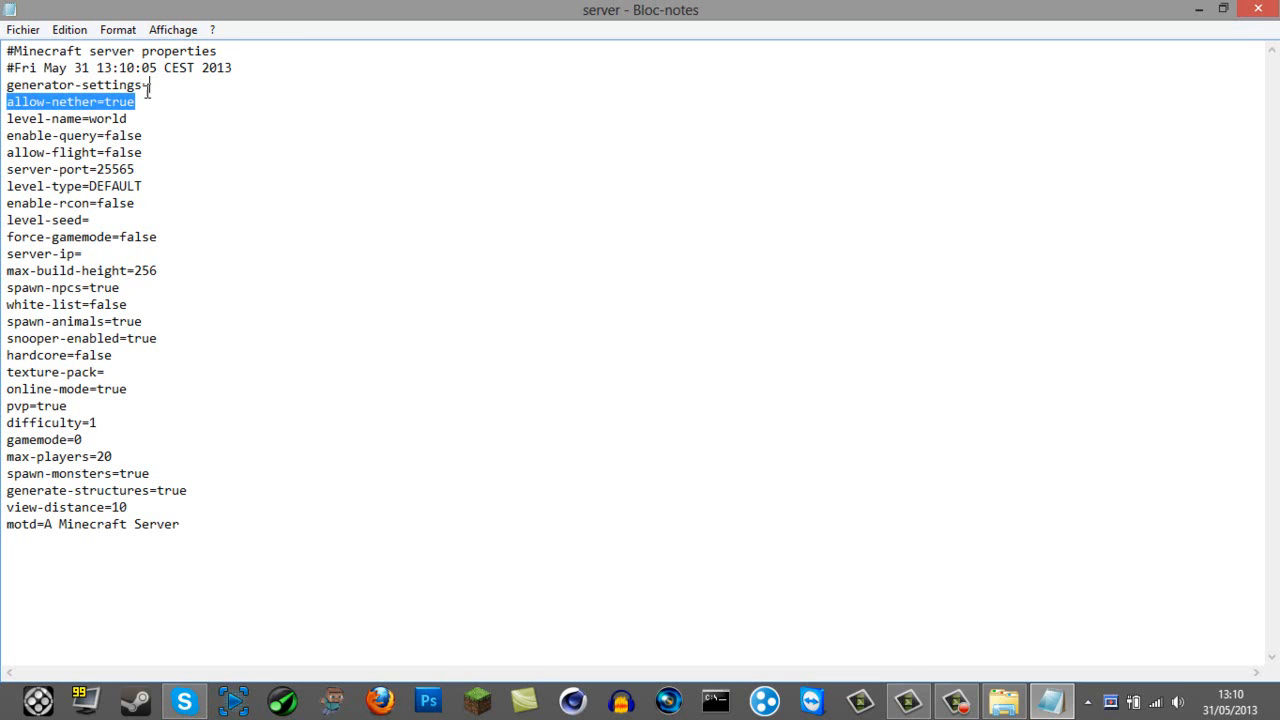
click(152, 101)
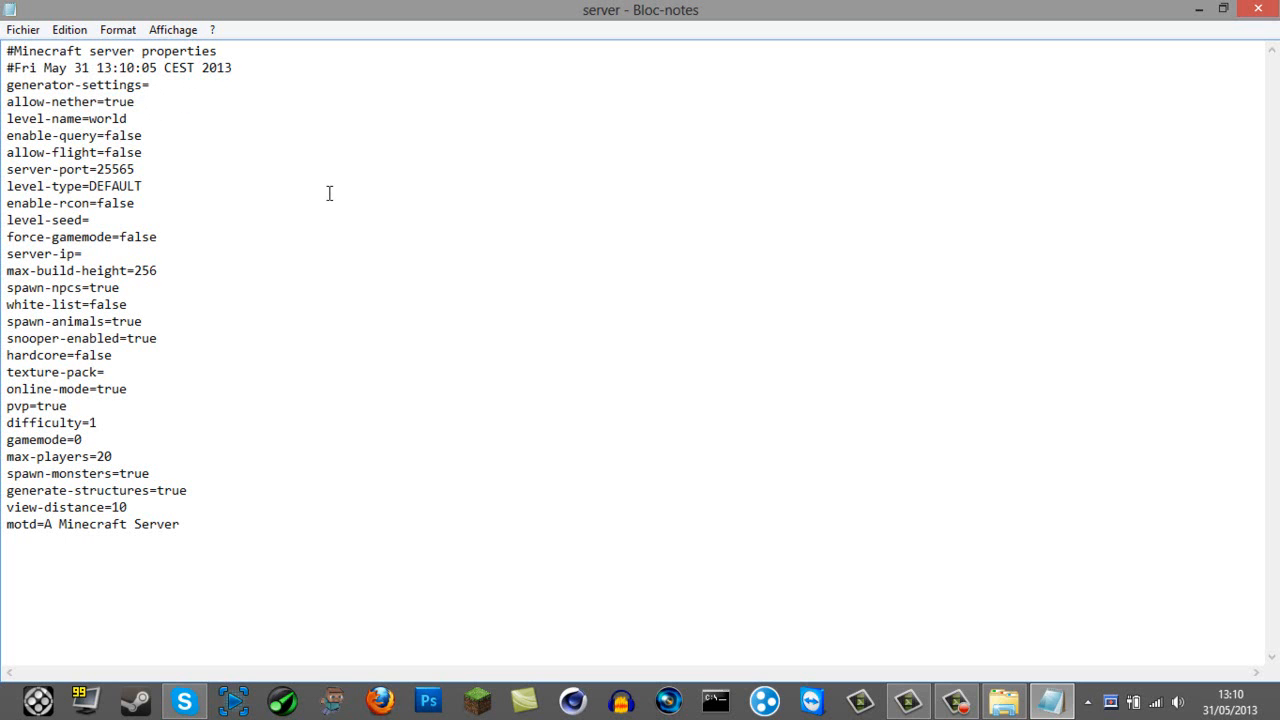
Dock the server properties file beside the folder window and set level-name to LeFlaKiTo
drag(691, 8, 0, 160)
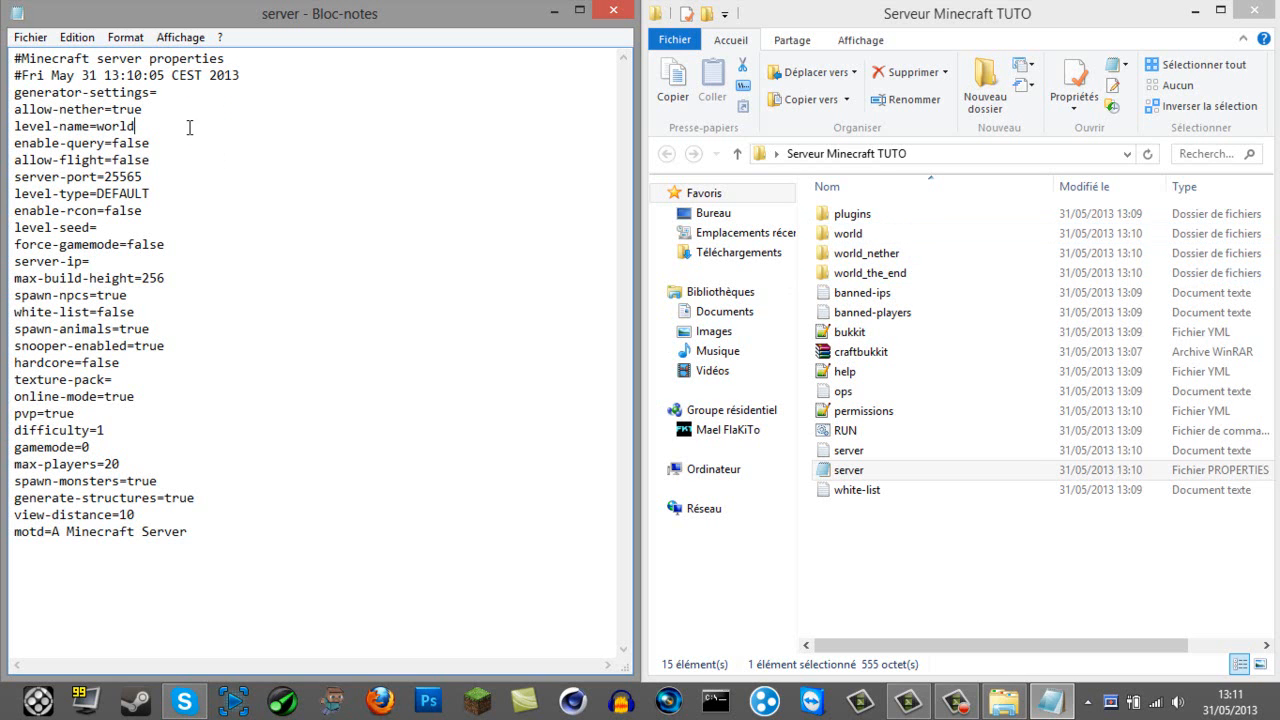
key(Down)
key(BackSpace)
key(BackSpace)
key(BackSpace)
key(BackSpace)
key(BackSpace)
text(LeFlaKiTo)
Review the allow-flight, server-port, level-type, enable-rcon and level-seed settings in the server properties
click(167, 162)
double_click(196, 192)
click(185, 176)
click(158, 194)
click(170, 213)
drag(209, 91, 221, 95)
drag(156, 196, 145, 226)
Switch to LogMeIn Hamachi, move its window clear of the properties text and copy this PC's IPv4 address
click(759, 708)
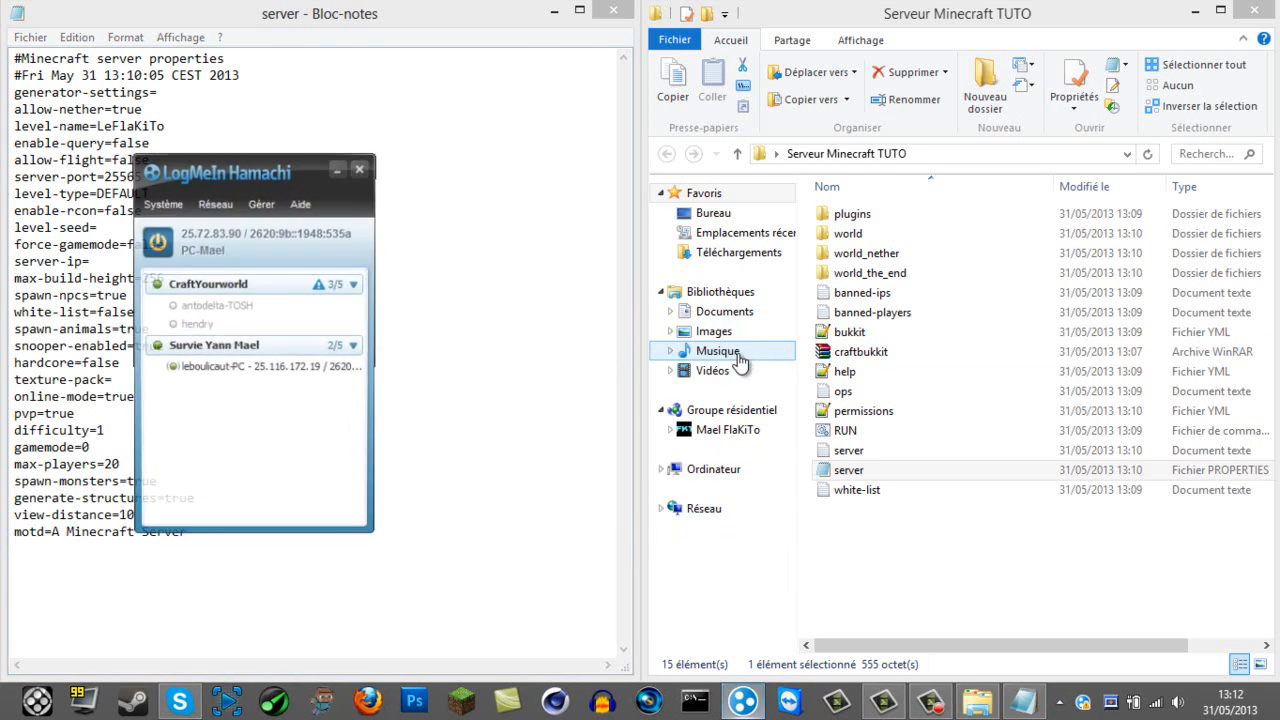
drag(196, 173, 810, 76)
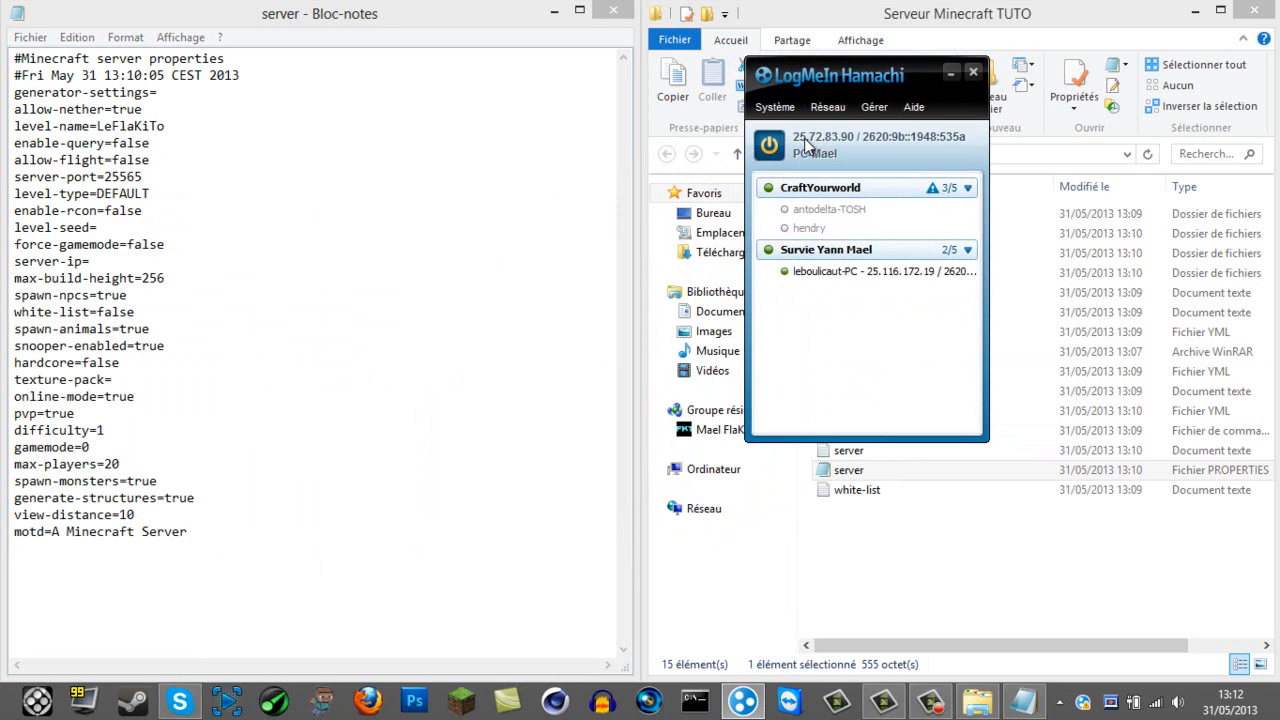
right_click(836, 141)
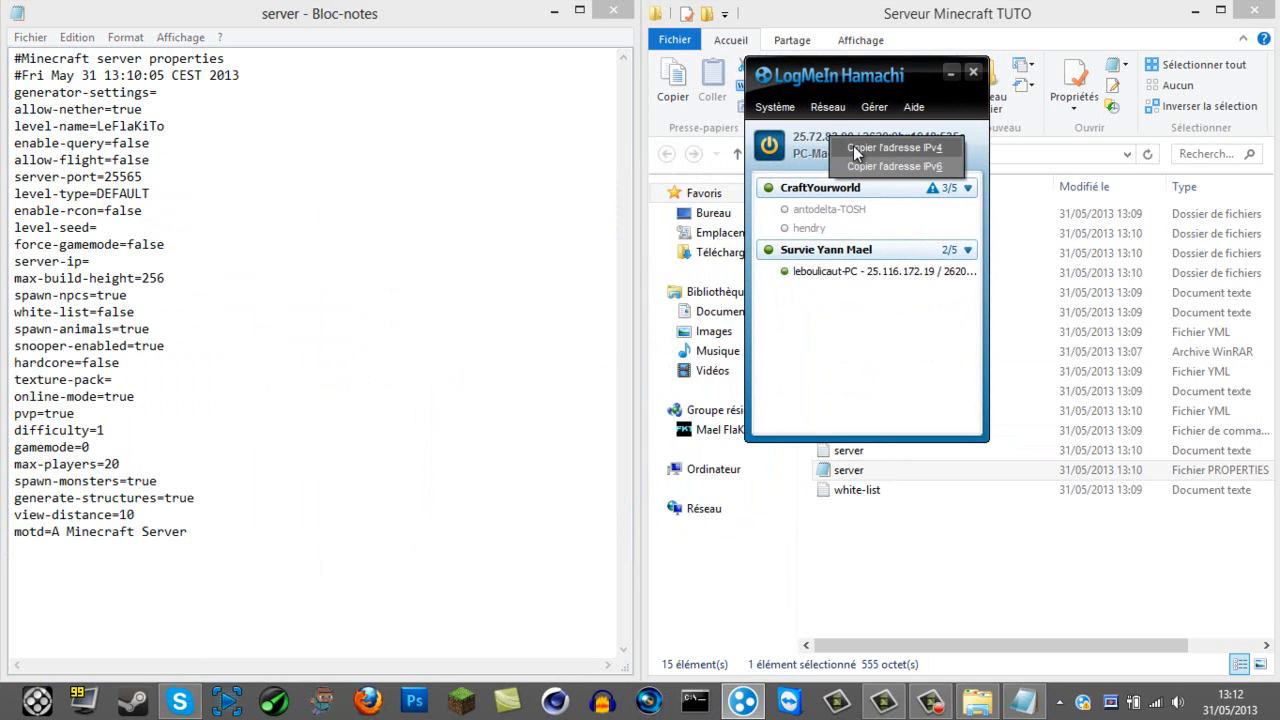
click(880, 148)
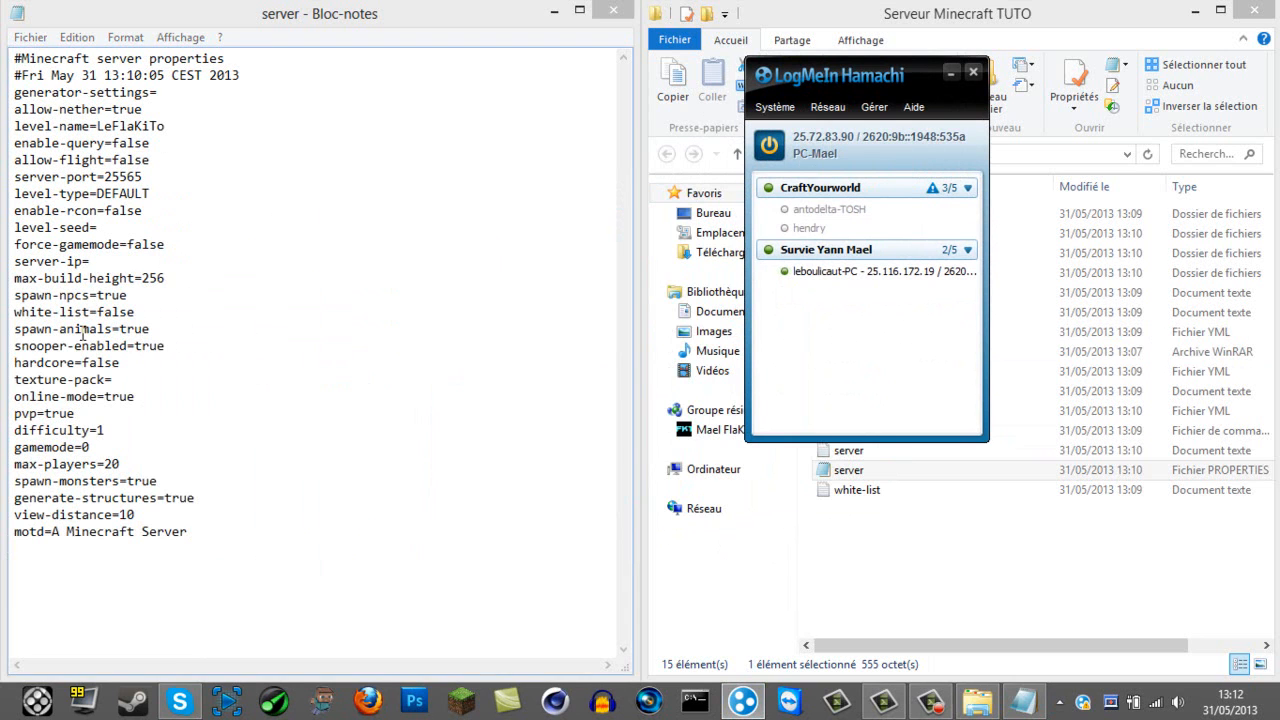
Set server-ip to the copied Hamachi address 25.72.83.90 and minimize the Hamachi window
click(144, 262)
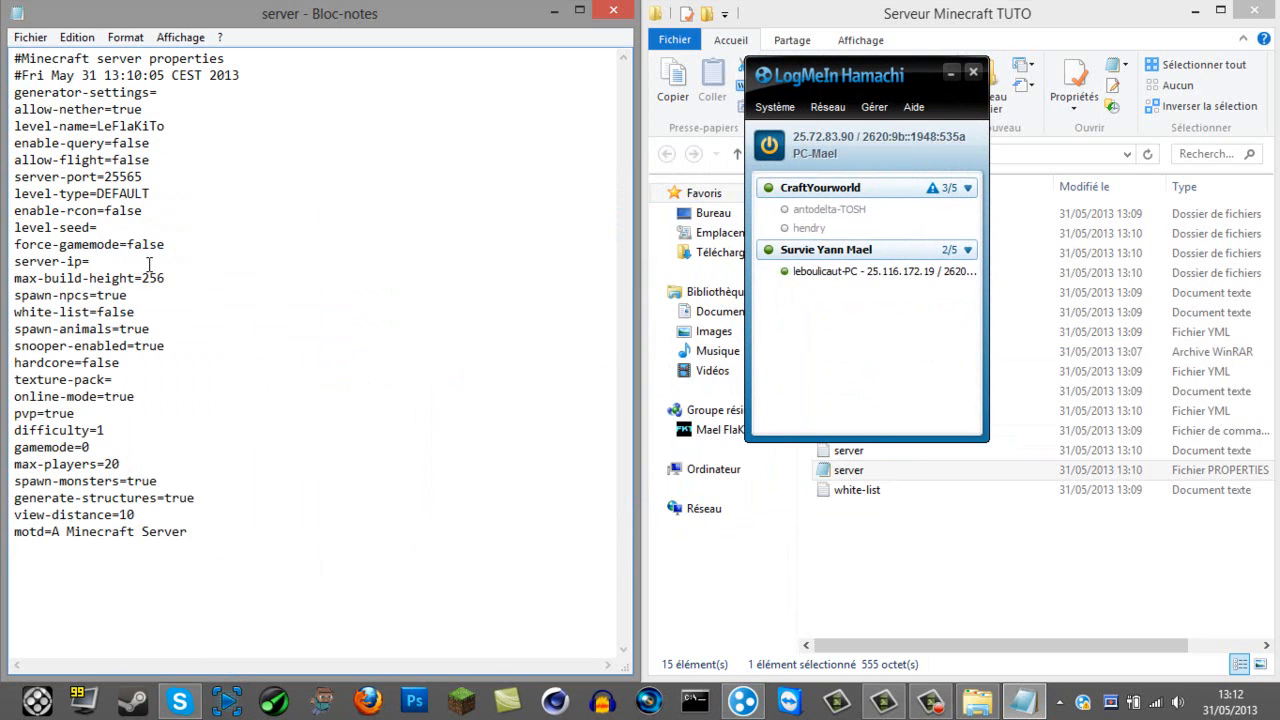
text(25.72.83.90)
key(Down)
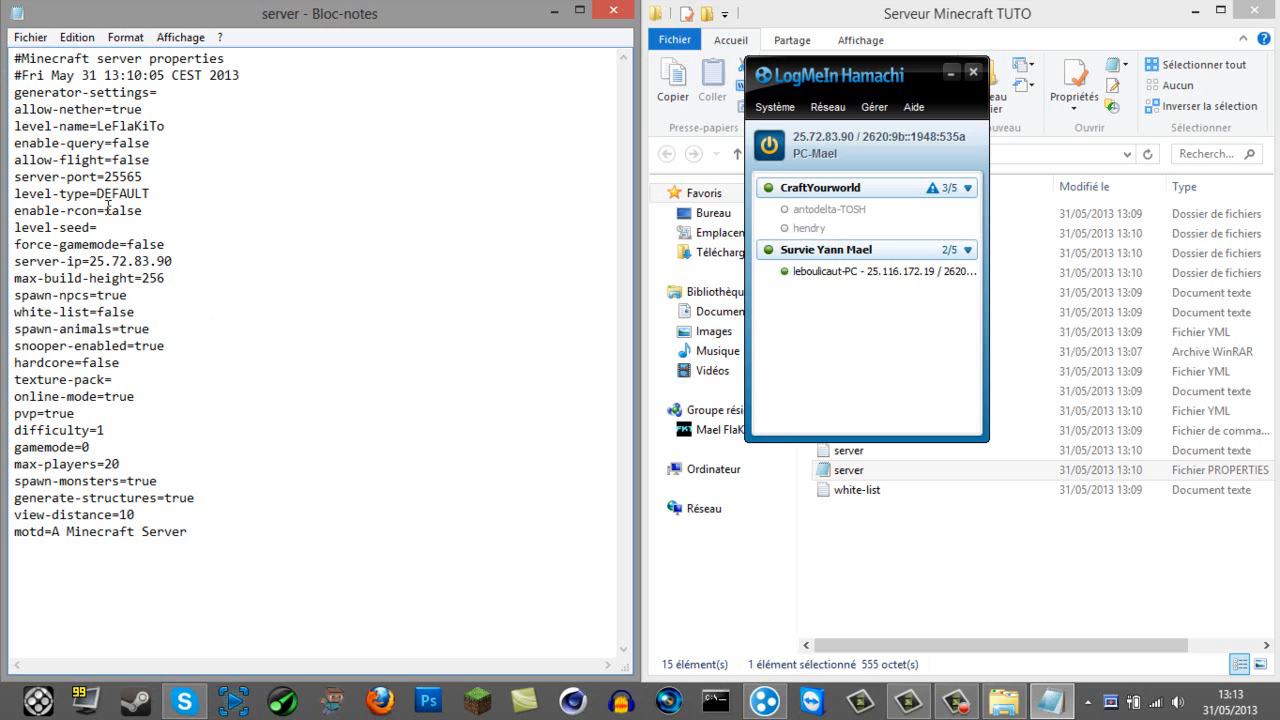
click(948, 76)
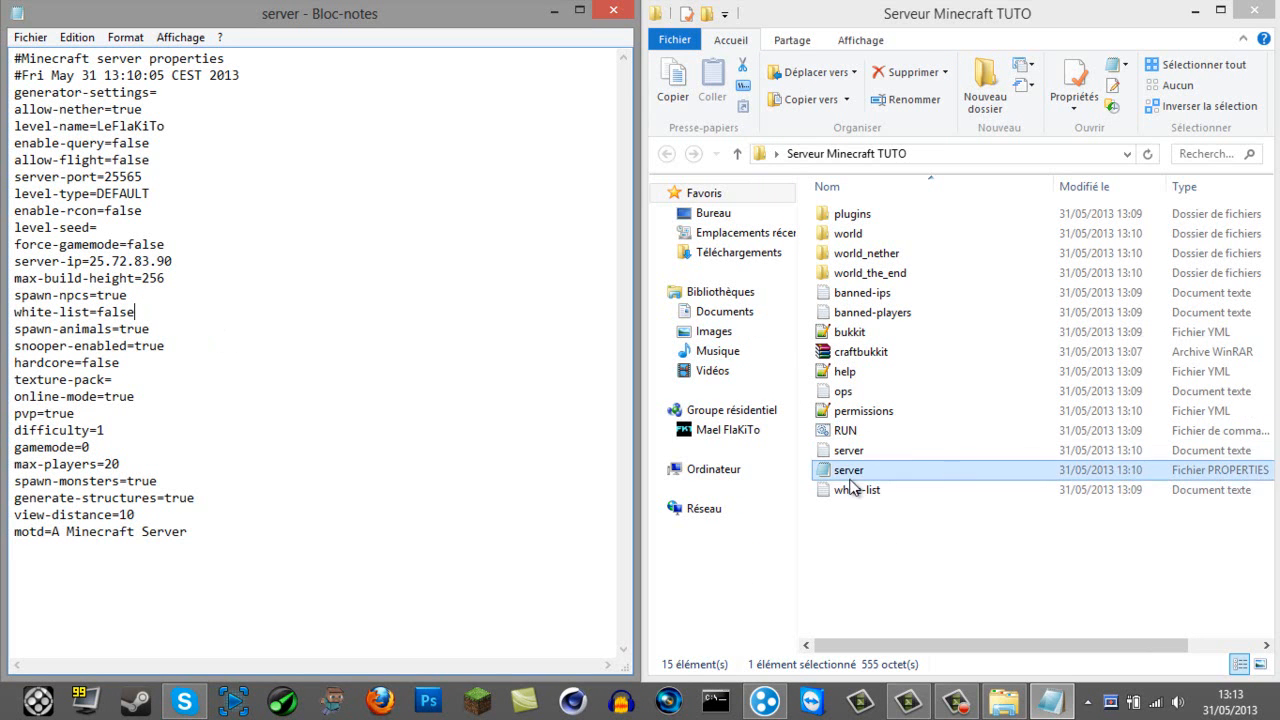
Add the player's username to the white-list text file, then close it with the change saved
click(858, 490)
click(859, 490)
double_click(929, 489)
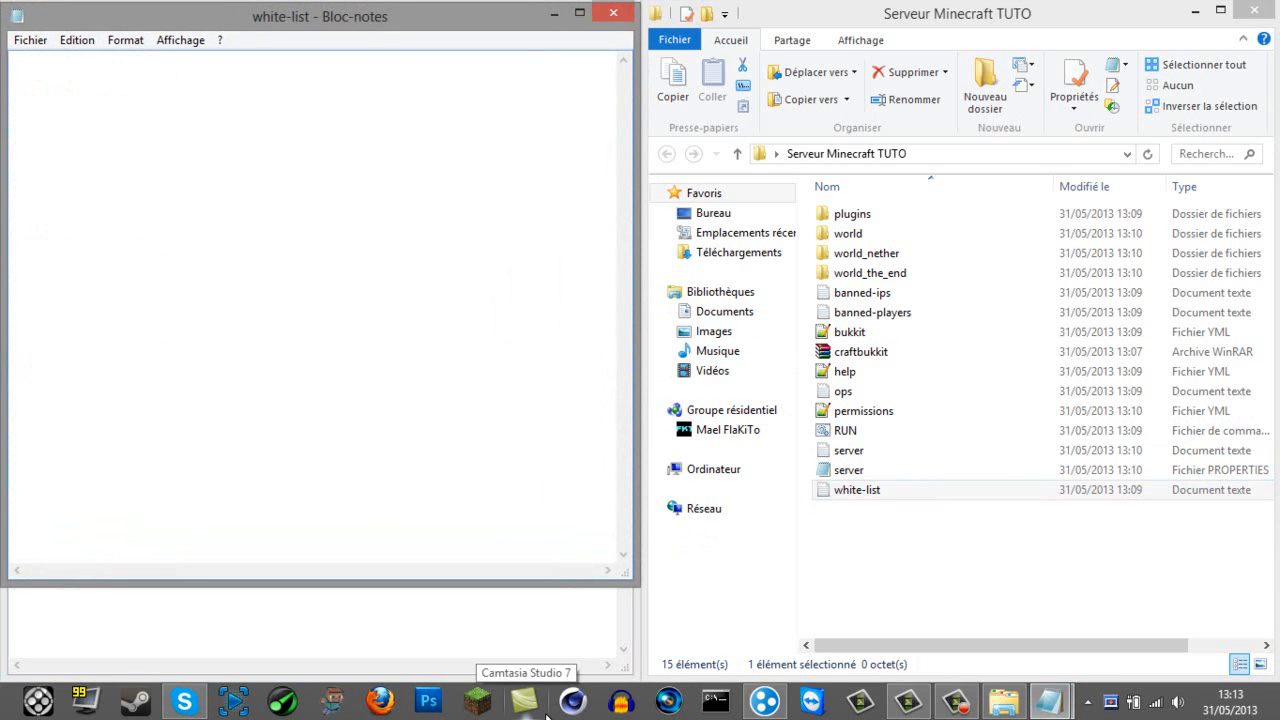
text(Mael_u_)
key(BackSpace)
text(du_67)
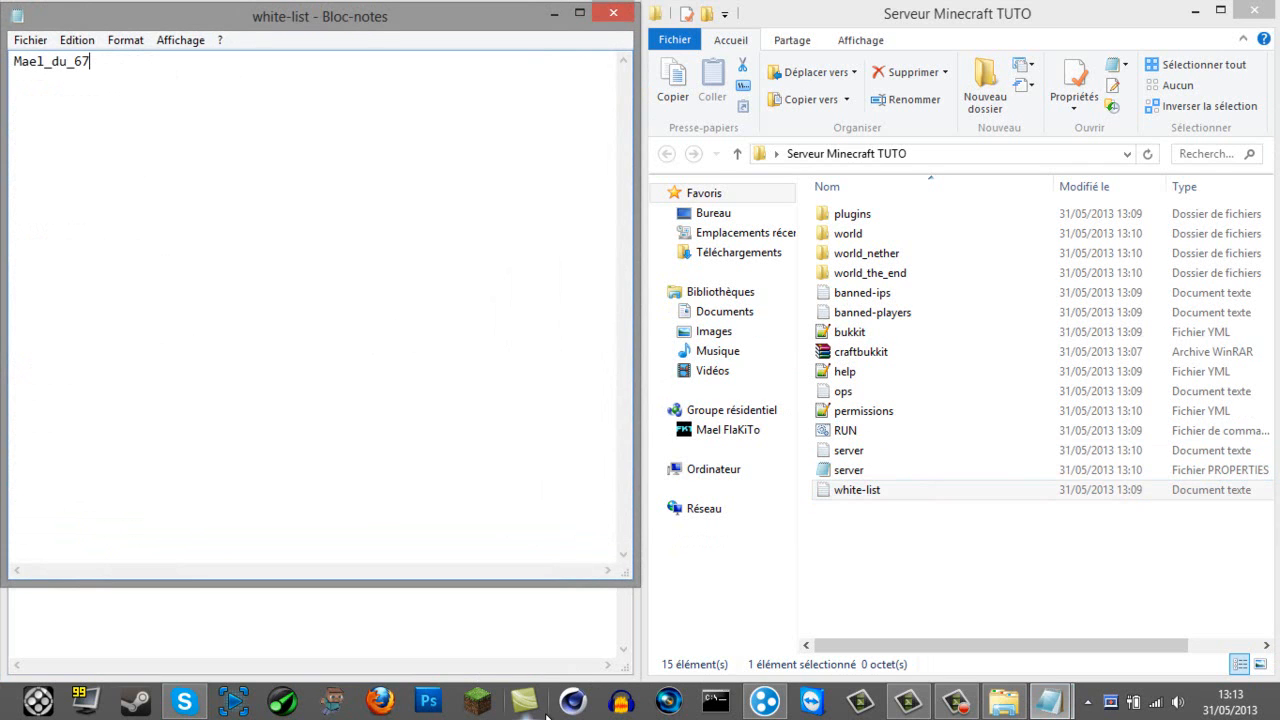
click(614, 14)
click(560, 366)
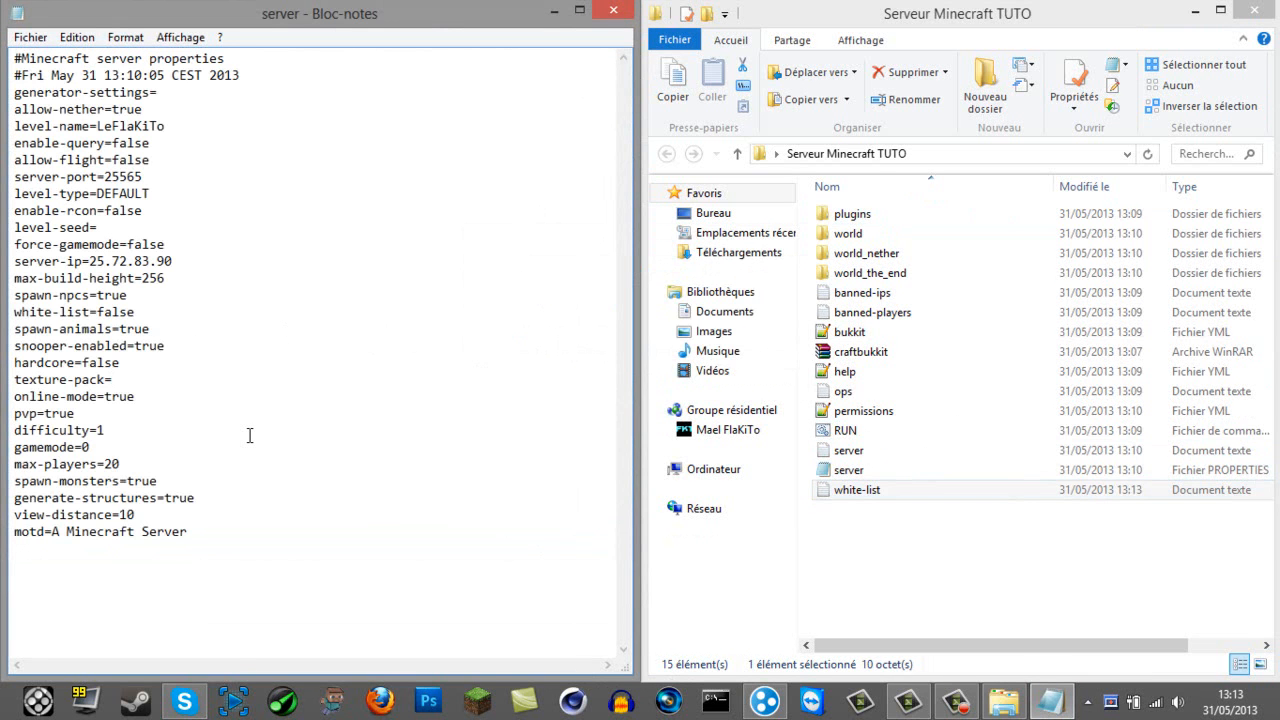
Review the spawn-animals, snooper-enabled and hardcore settings, ending at the texture-pack line
click(228, 349)
click(170, 345)
click(186, 323)
click(202, 345)
drag(137, 387, 166, 397)
click(163, 384)
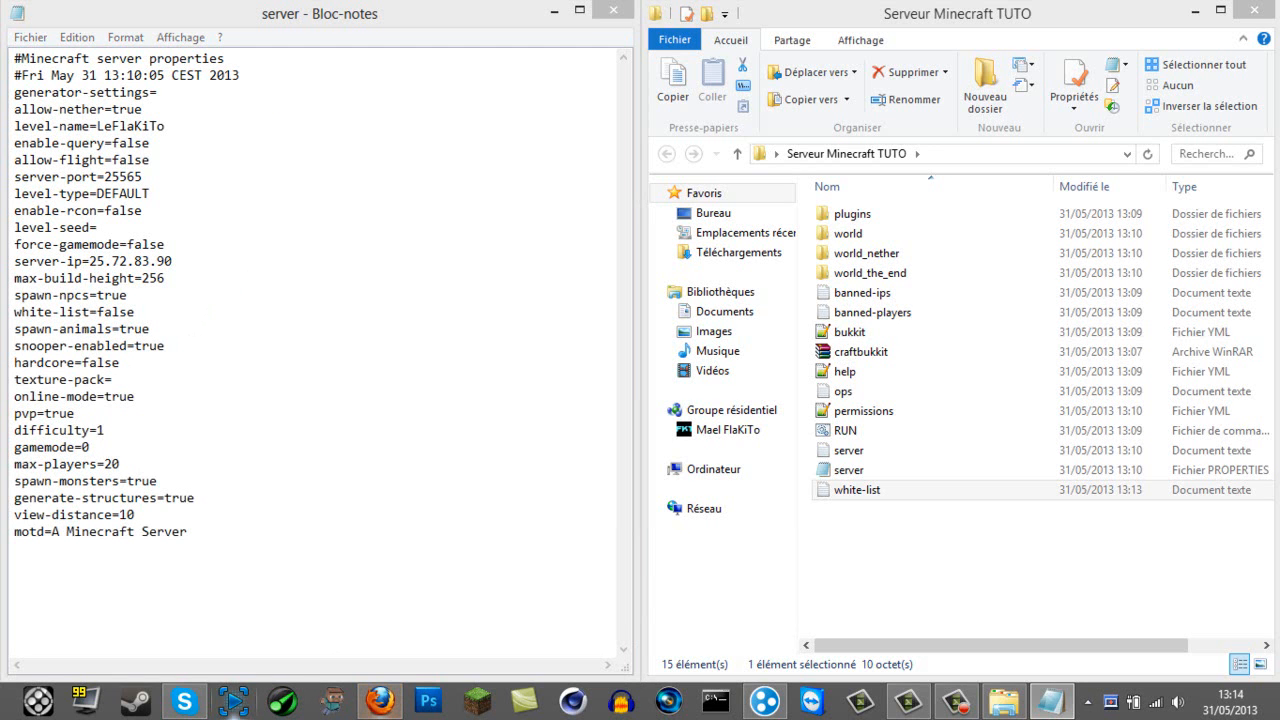
Switch to Firefox, go to minecraft.fr and open its Textures category in a maximized window
click(379, 700)
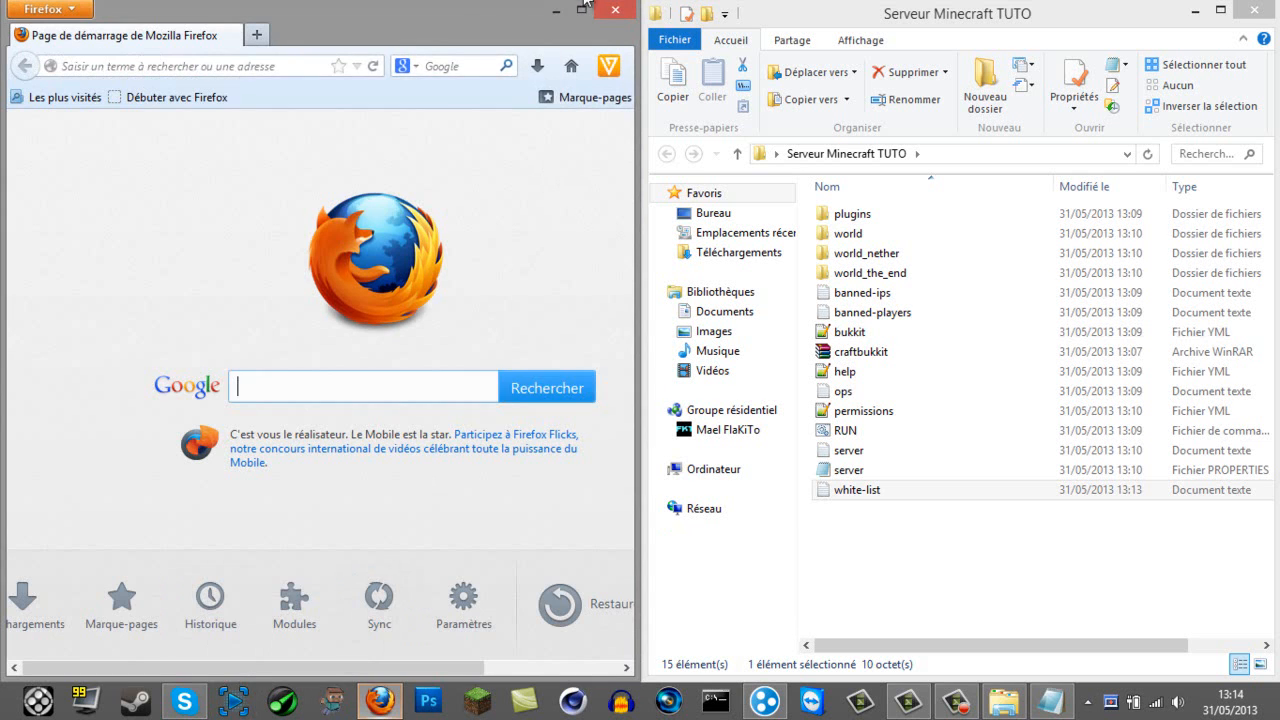
text(minecraft.fr/)
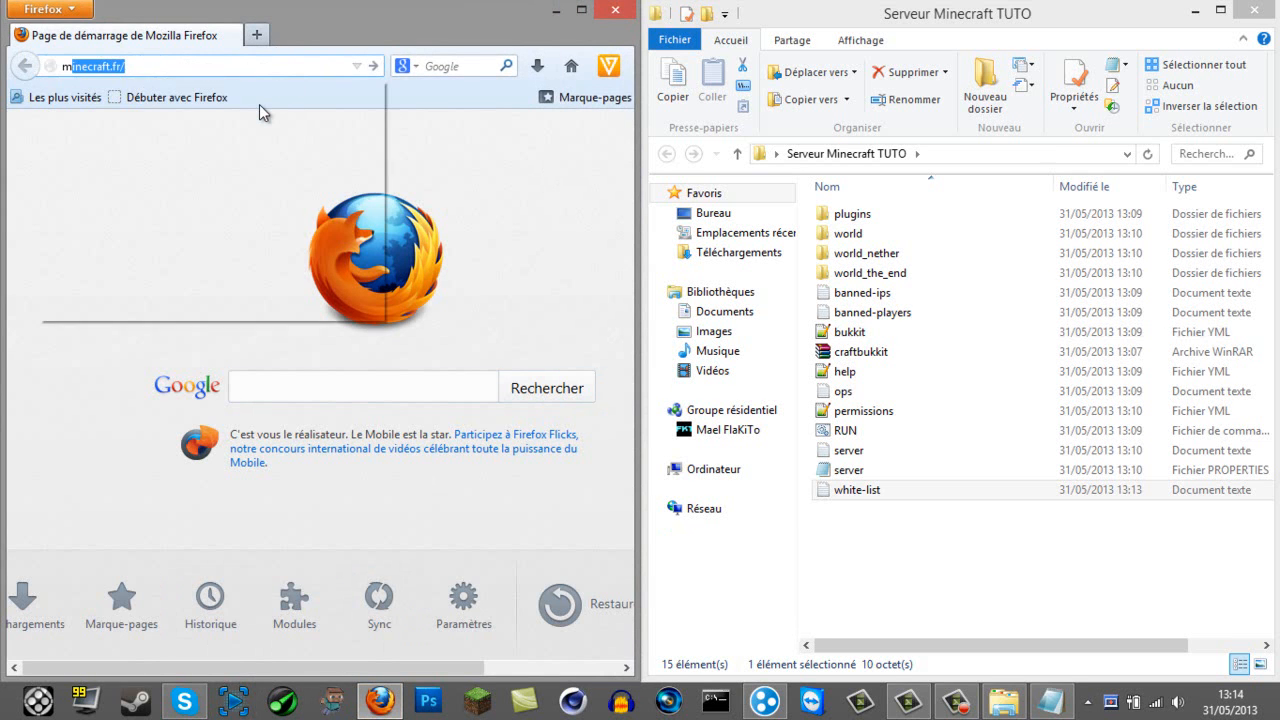
key(Return)
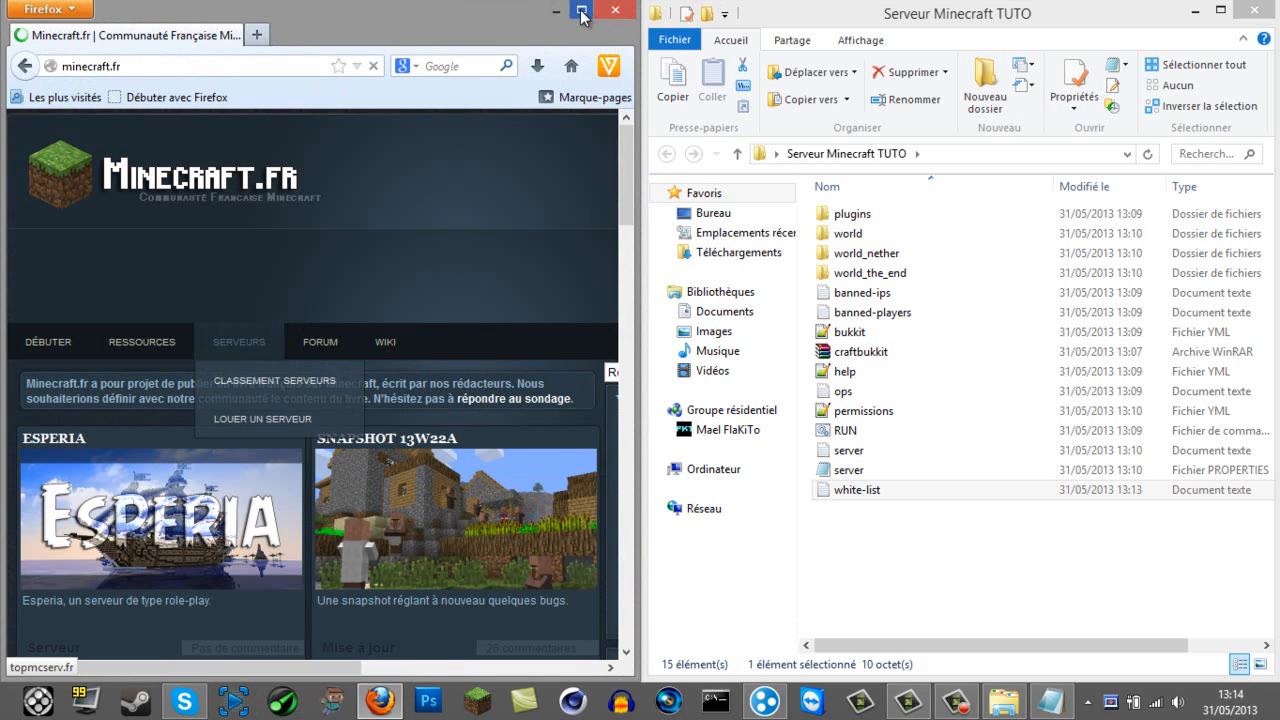
scroll(290, 160, down, 4)
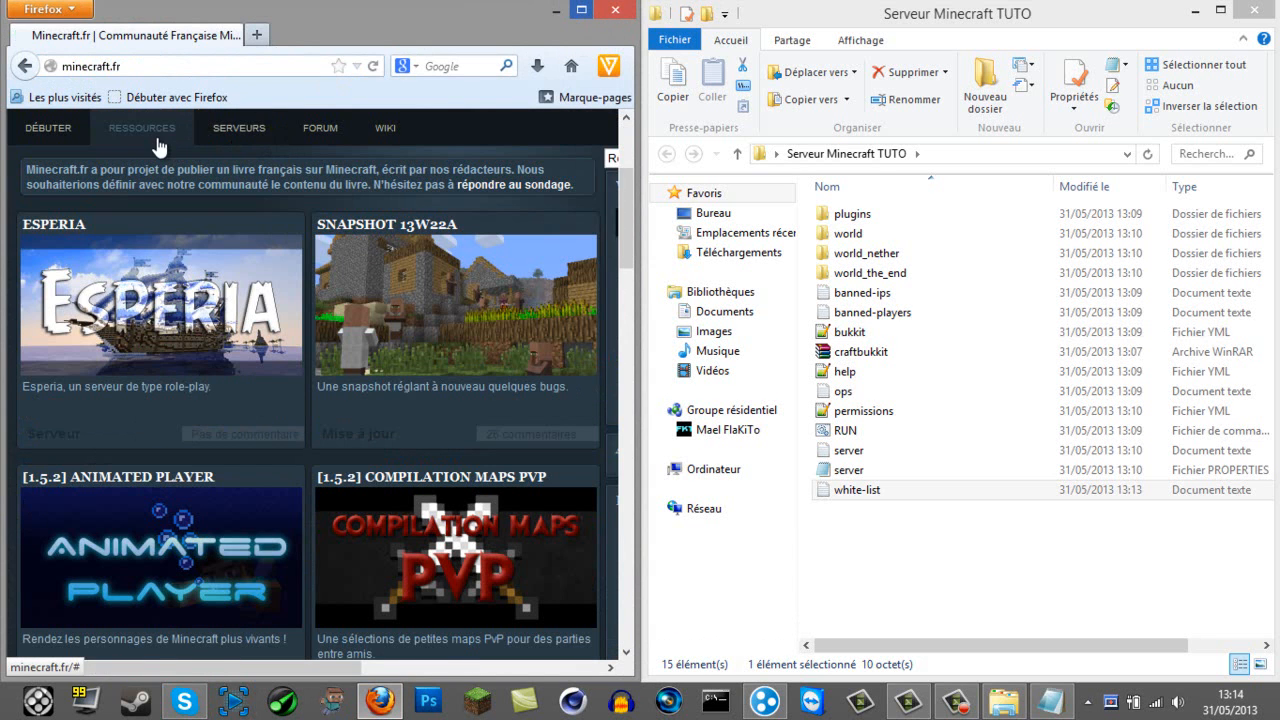
mouse_move(157, 147)
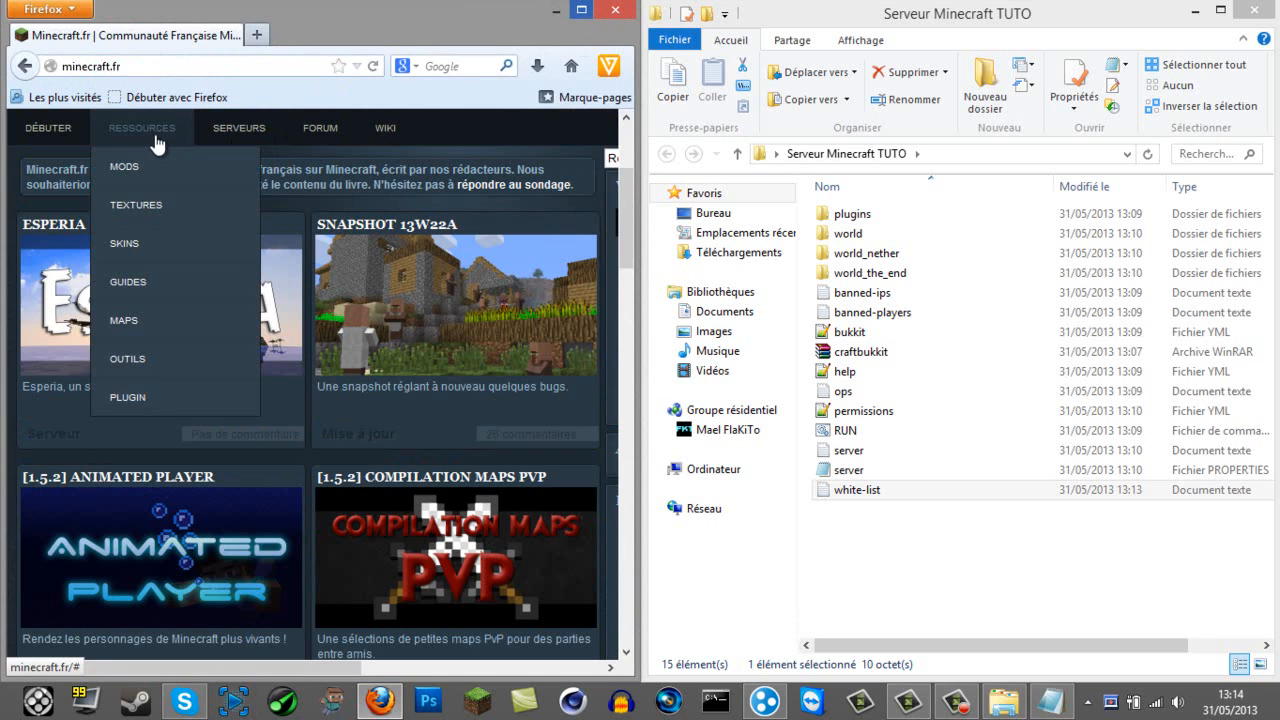
click(152, 218)
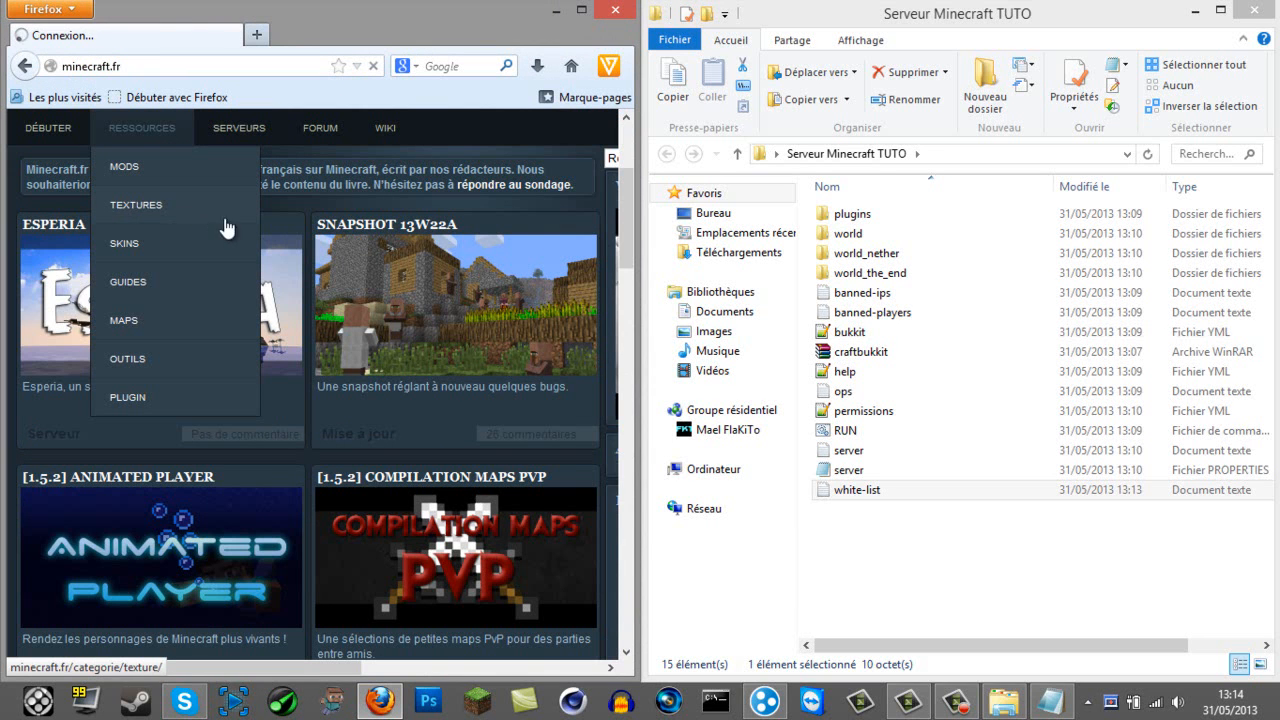
click(584, 10)
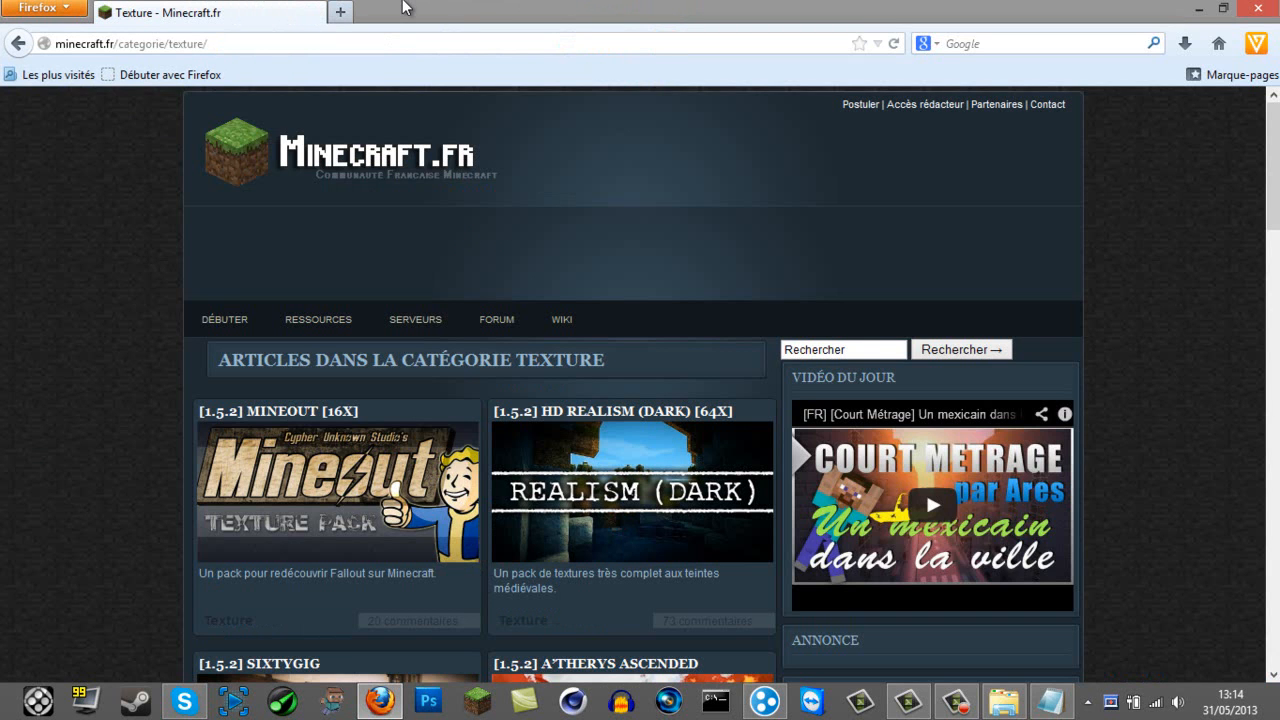
Browse the texture pack listings and open the [1.5.2] Gears of the Lost World article
scroll(651, 543, down, 8)
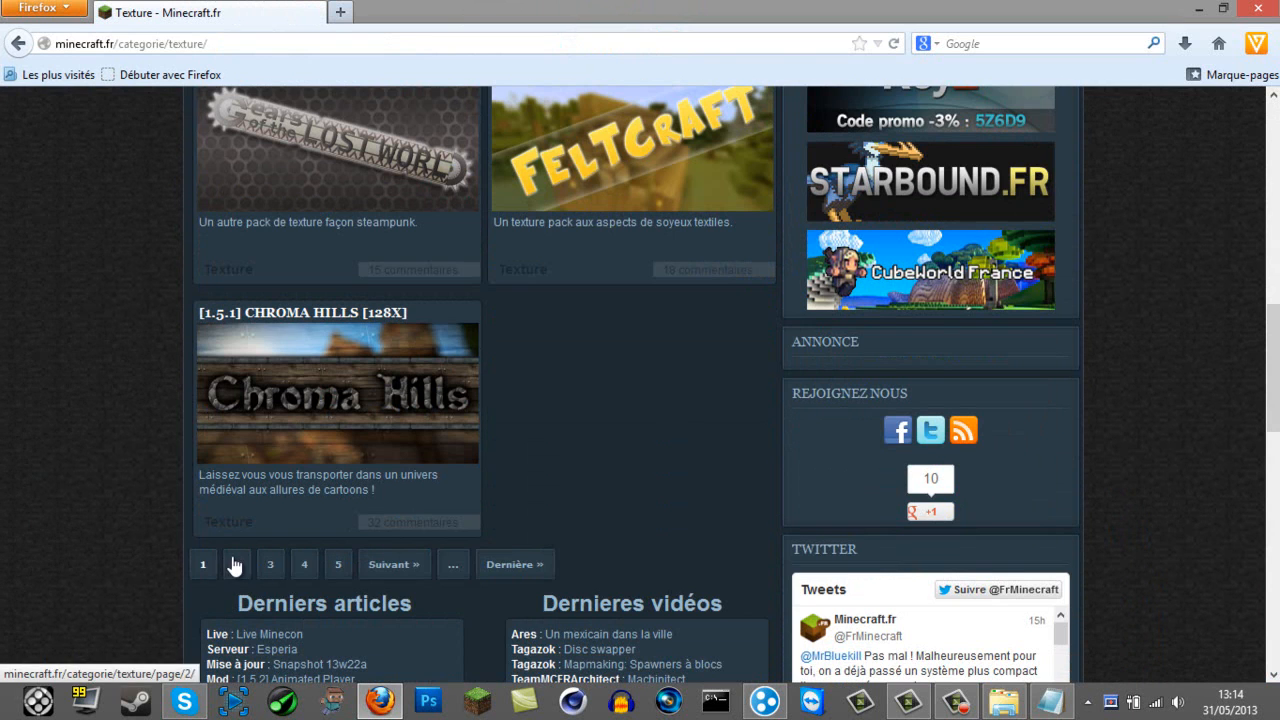
scroll(281, 569, up, 5)
scroll(275, 569, down, 2)
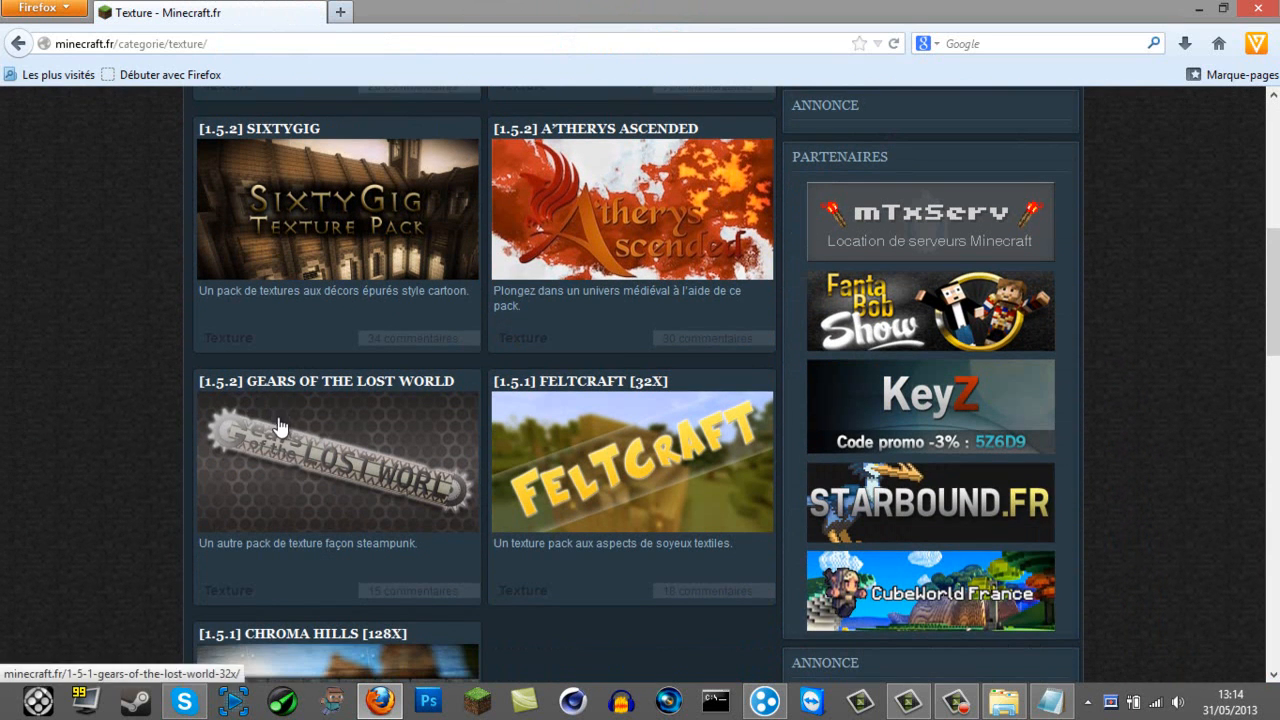
click(322, 390)
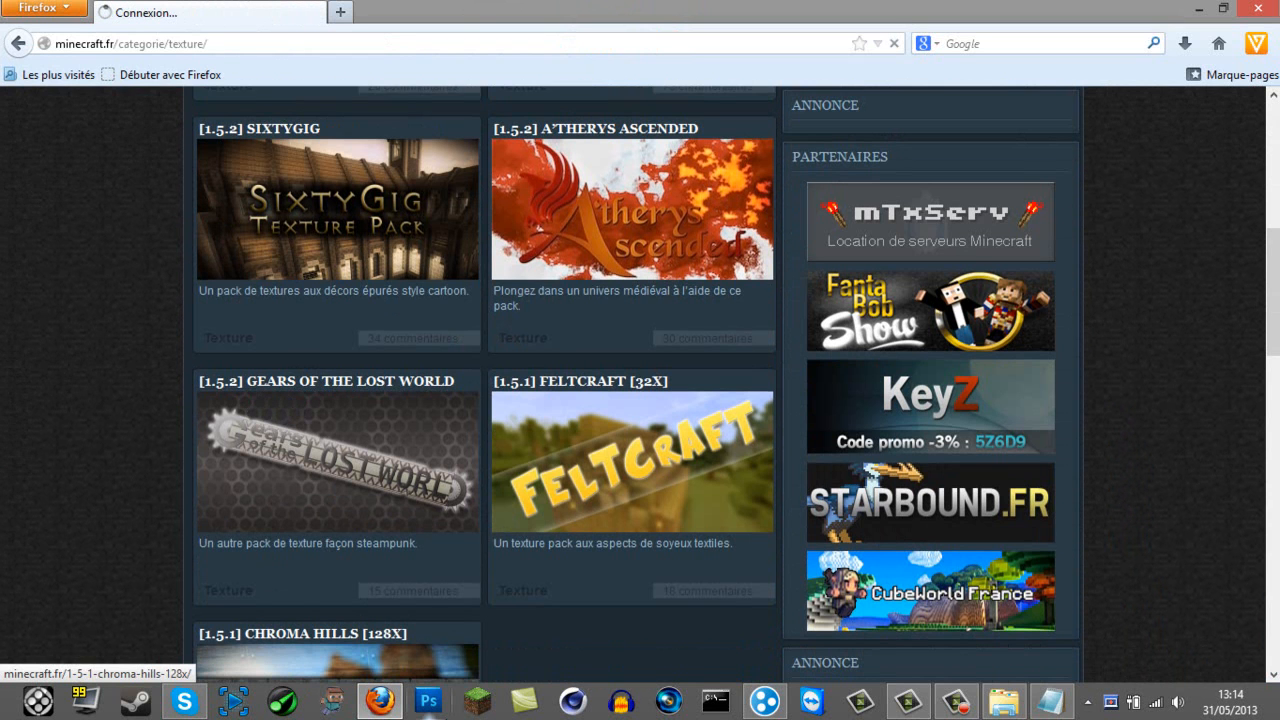
Open the article's Gears of the lost world download link in a new tab and switch to that tab
scroll(519, 566, down, 5)
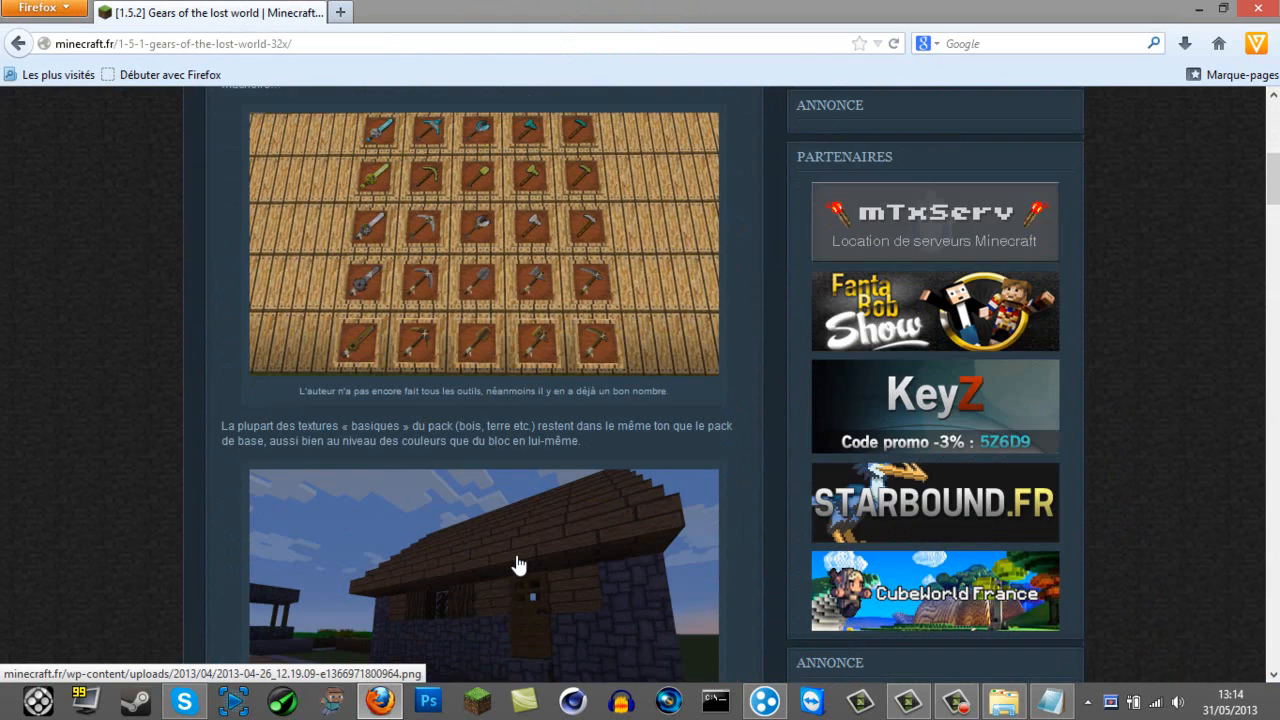
scroll(519, 566, down, 12)
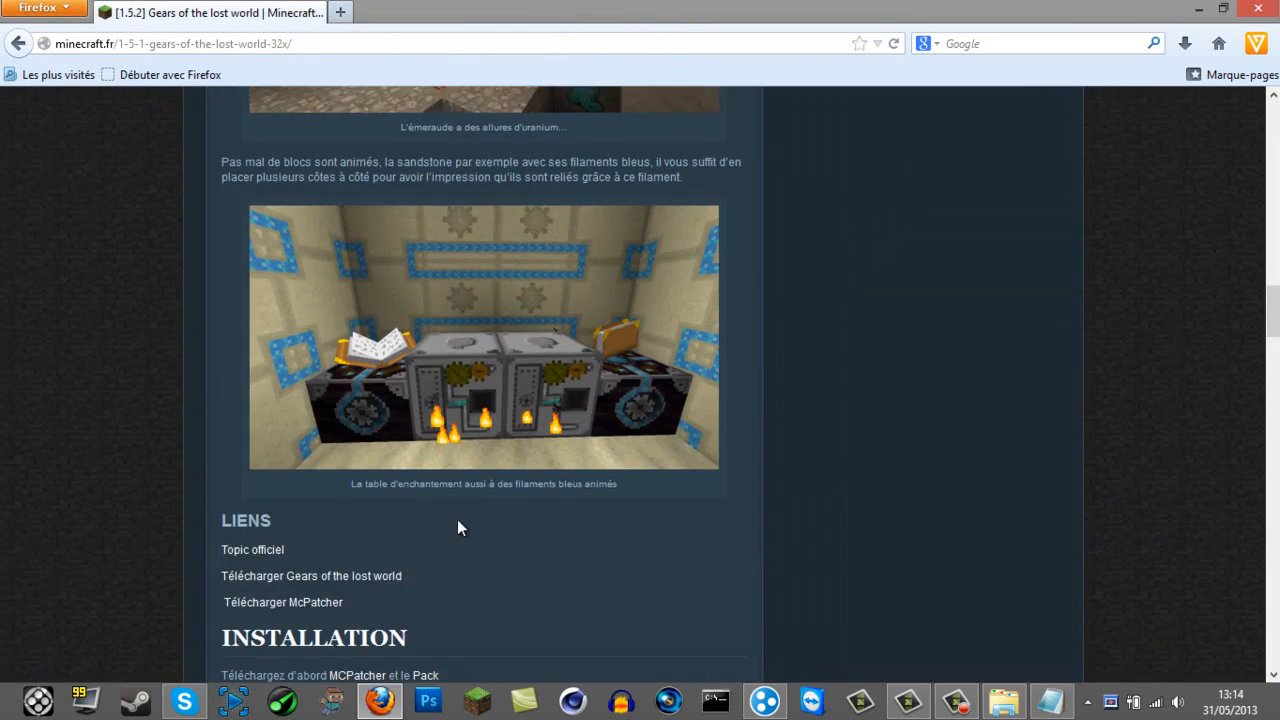
scroll(454, 528, down, 3)
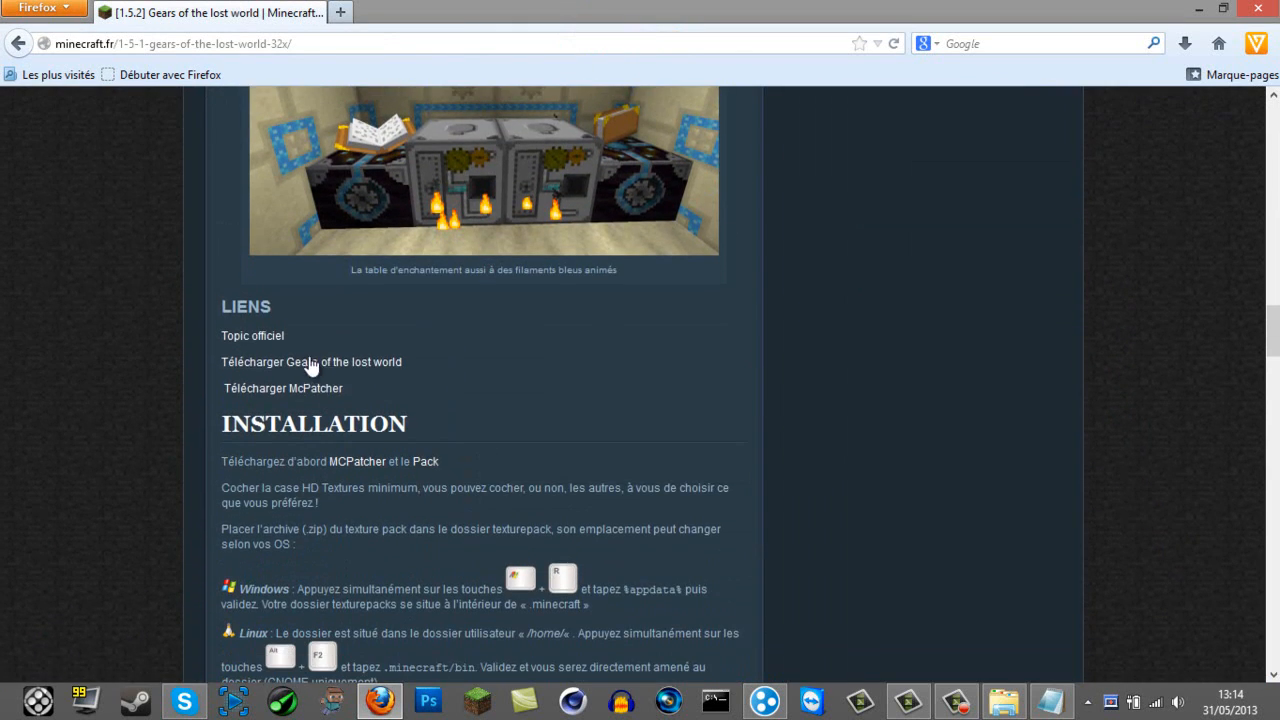
middle_click(307, 374)
click(436, 13)
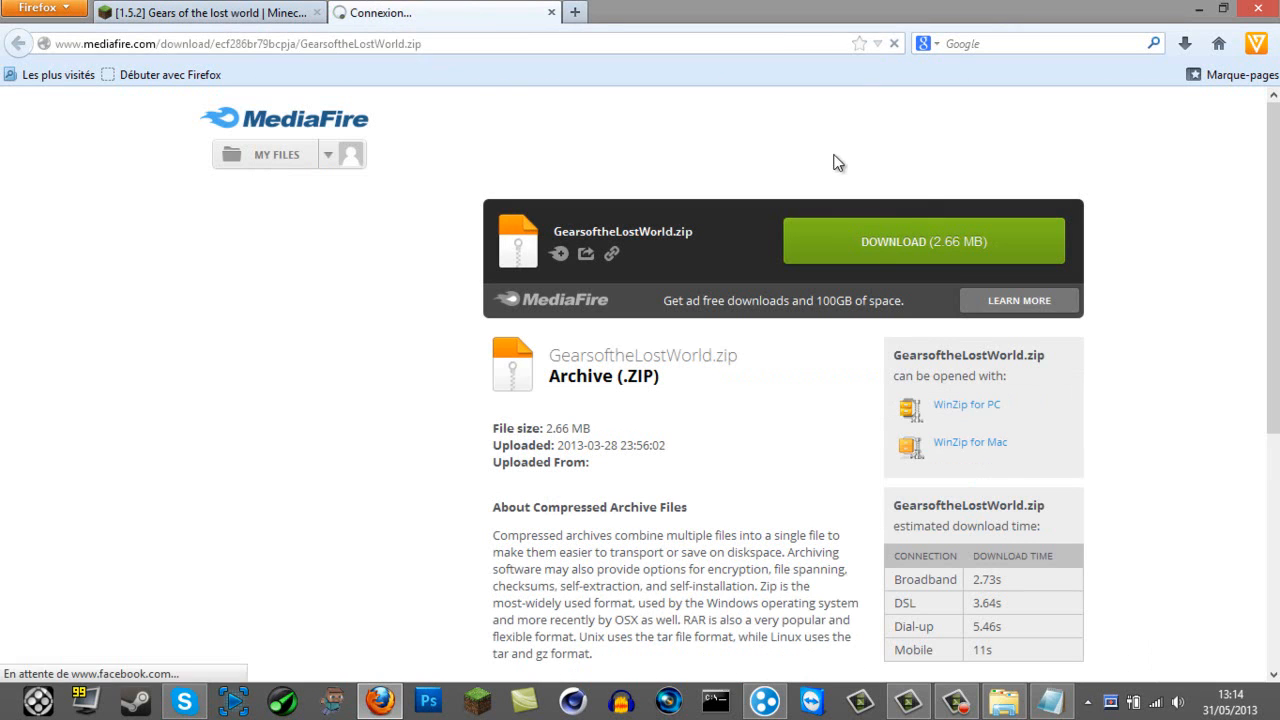
Open the GearsoftheLostWorld.zip download in a new tab, cancelling the file prompt, and copy its direct address
right_click(878, 236)
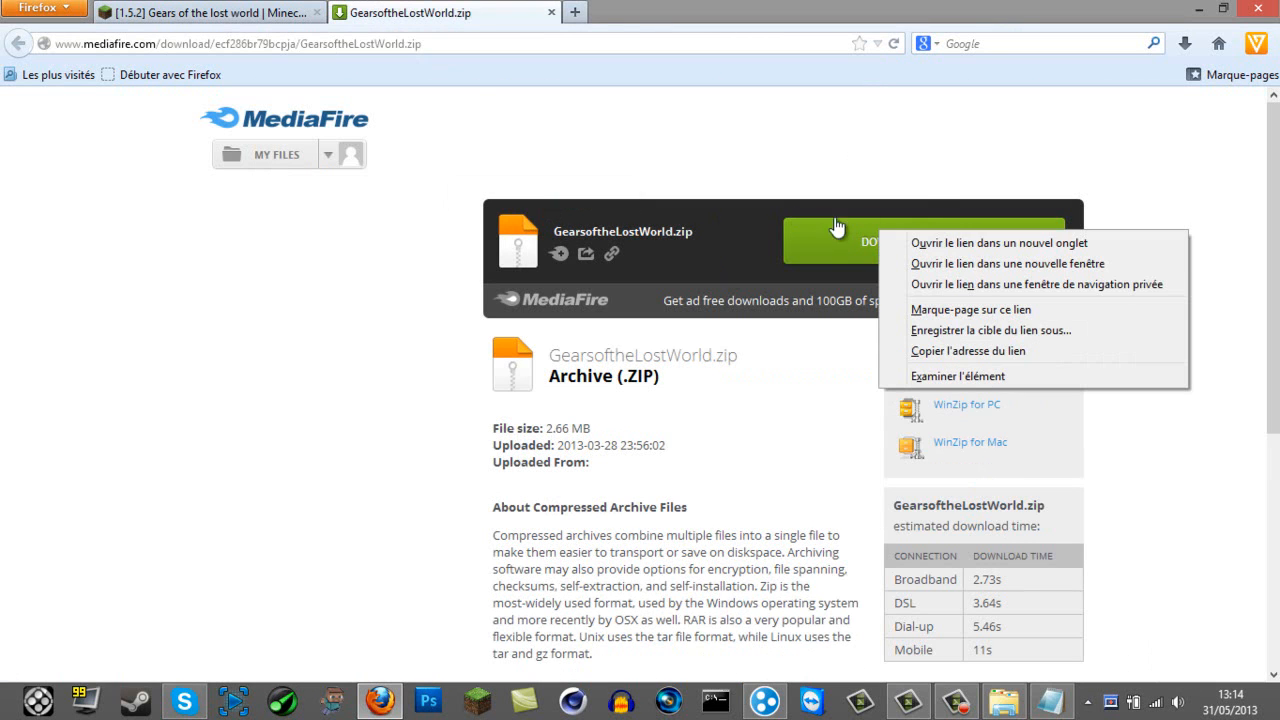
click(947, 245)
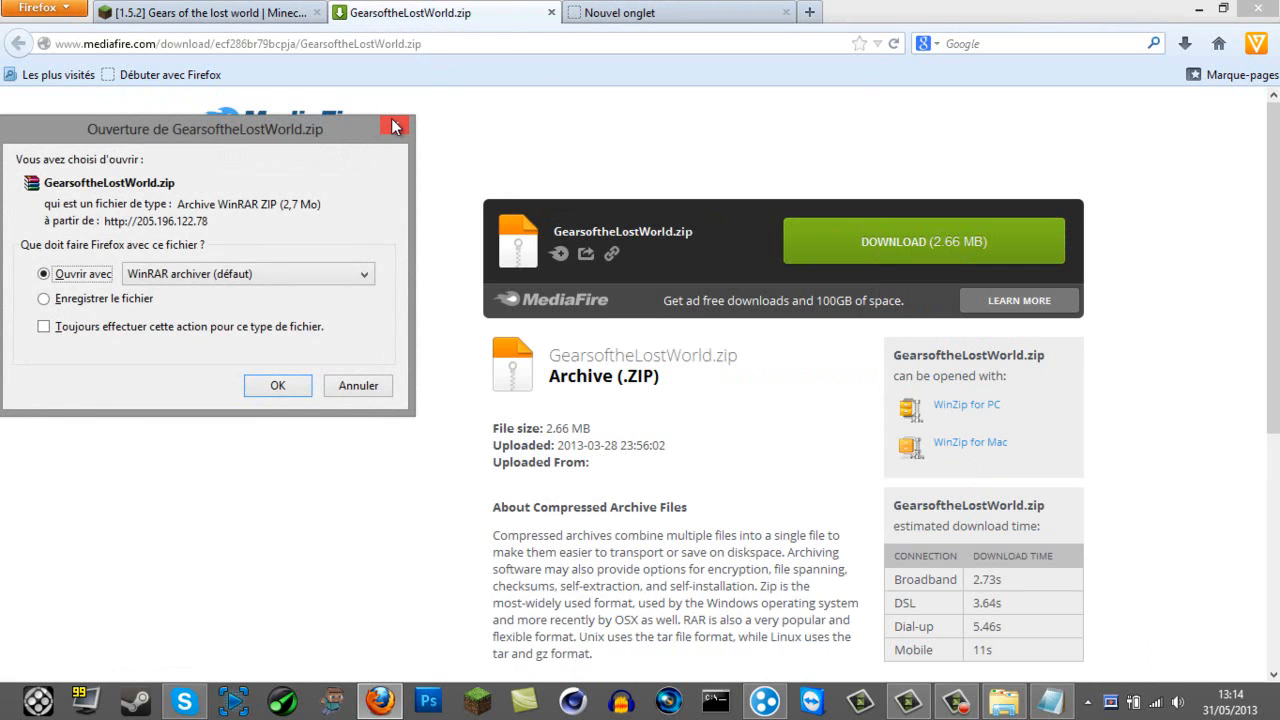
click(392, 127)
click(612, 12)
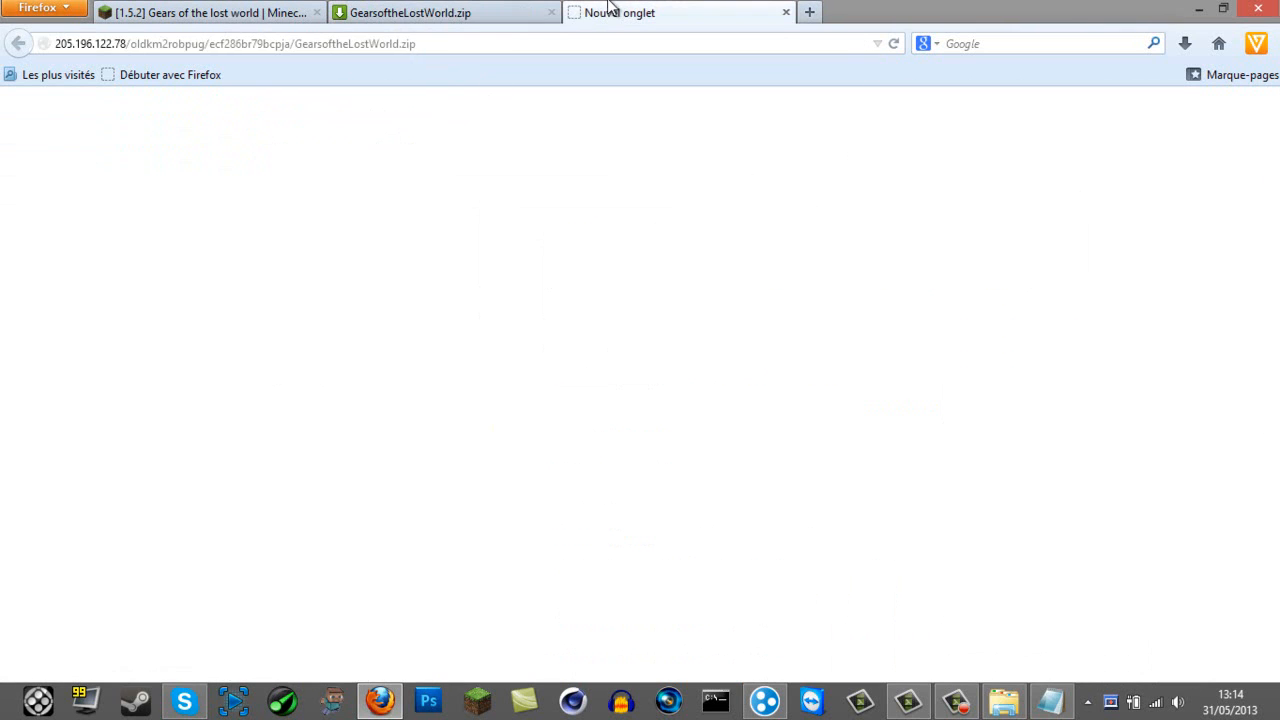
drag(489, 42, 43, 36)
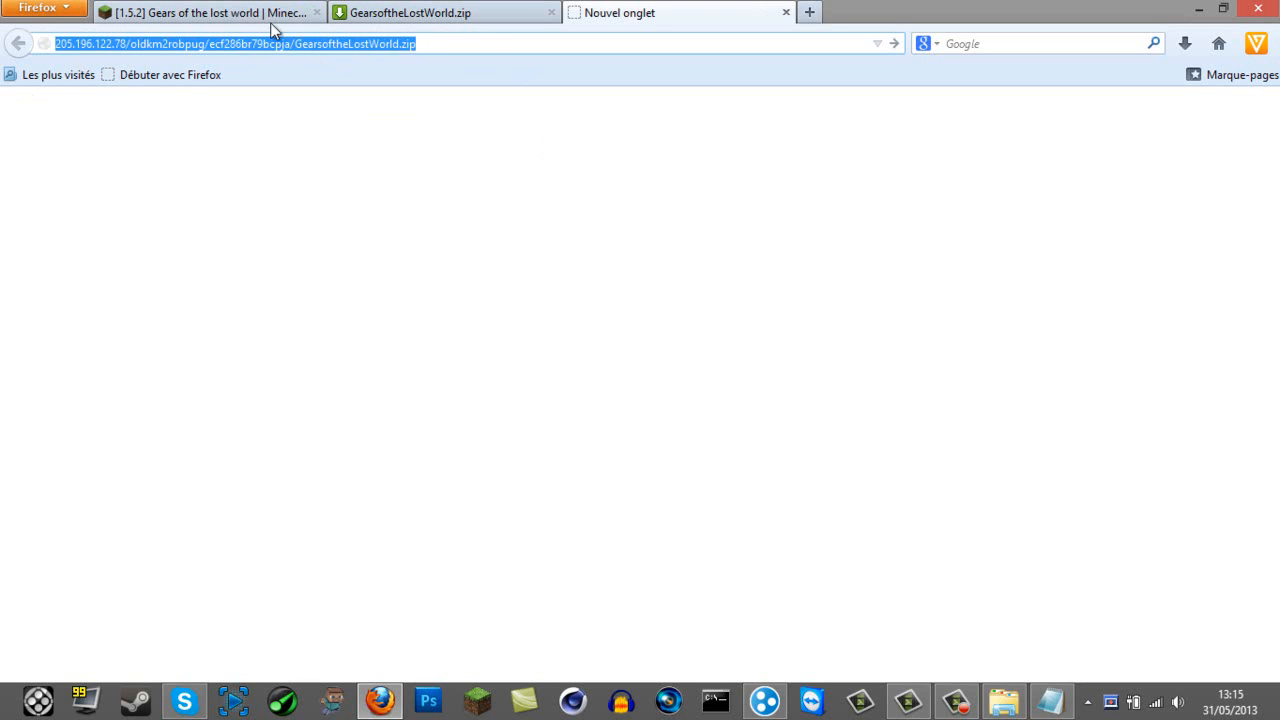
right_click(132, 45)
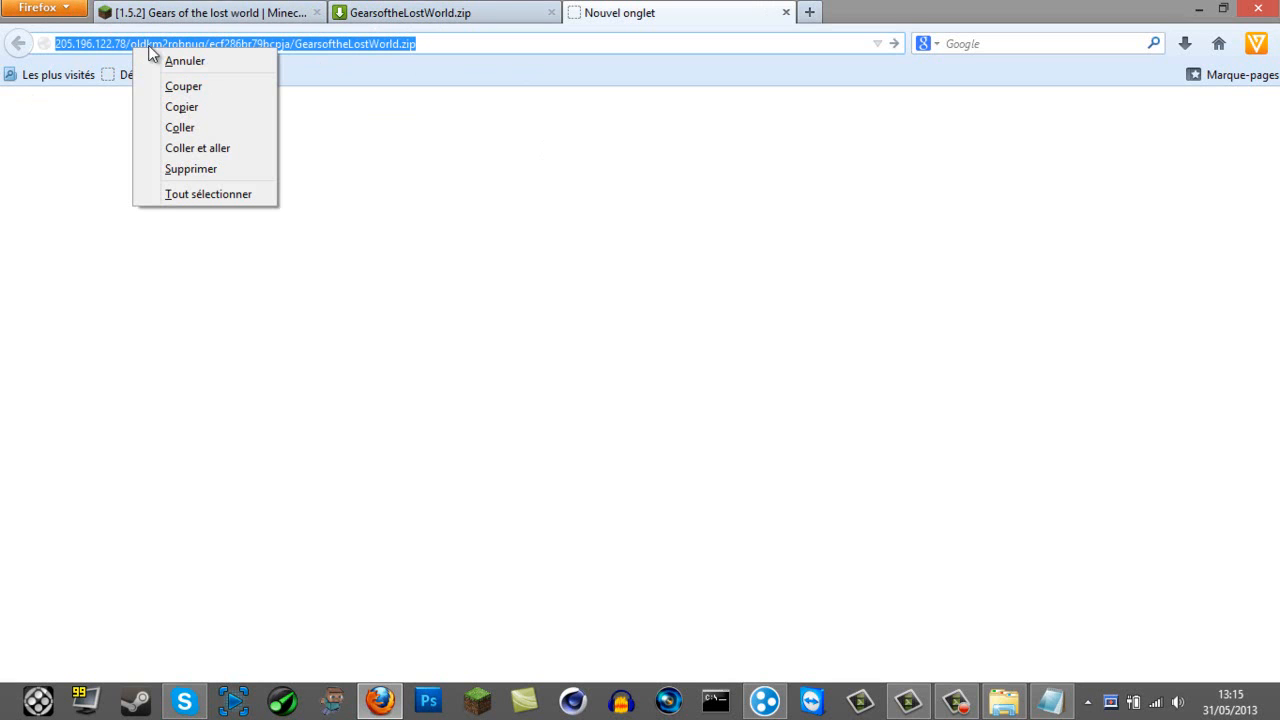
click(190, 106)
Paste the copied GearsoftheLostWorld.zip address as the texture-pack value in the server properties and close Firefox
click(1199, 8)
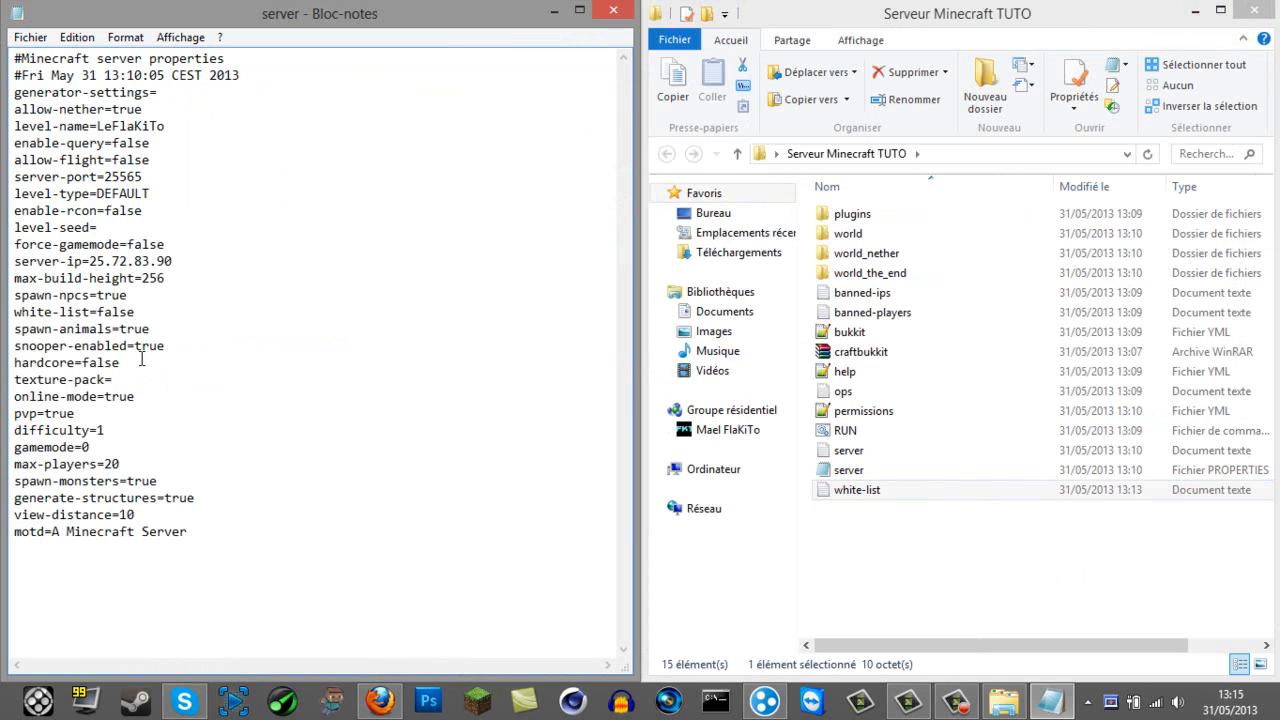
key(ctrl+v)
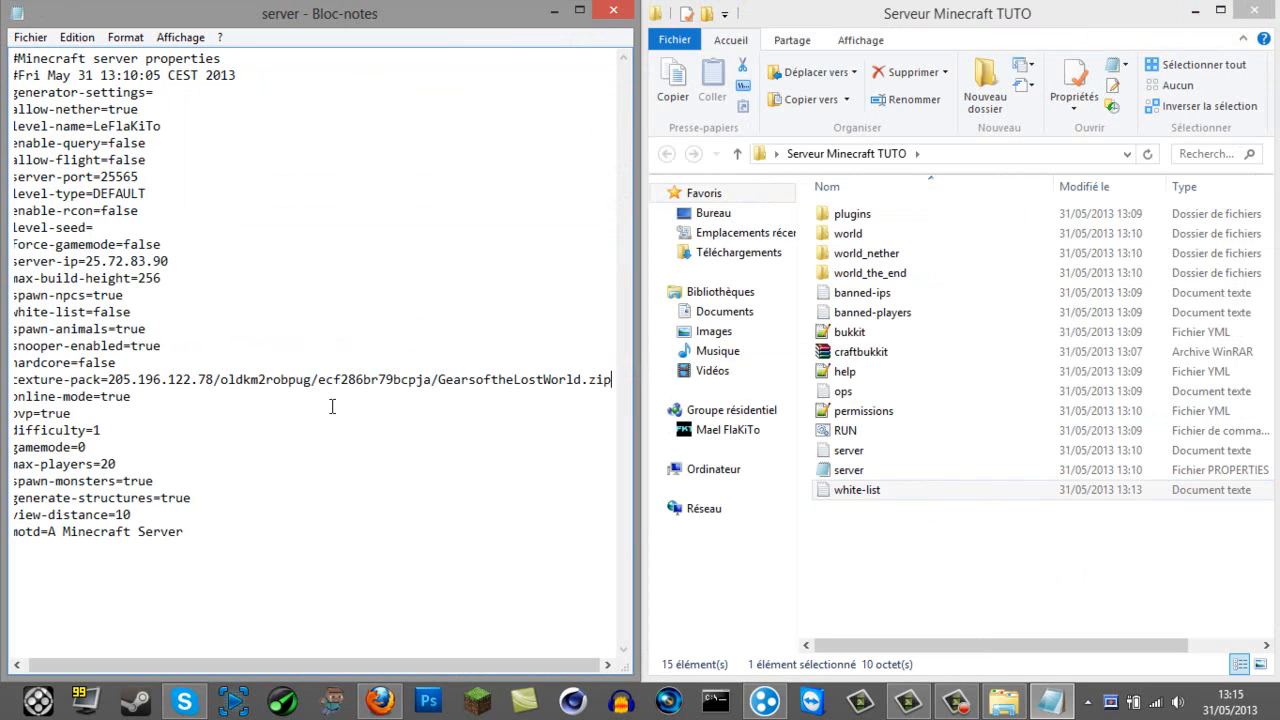
click(380, 702)
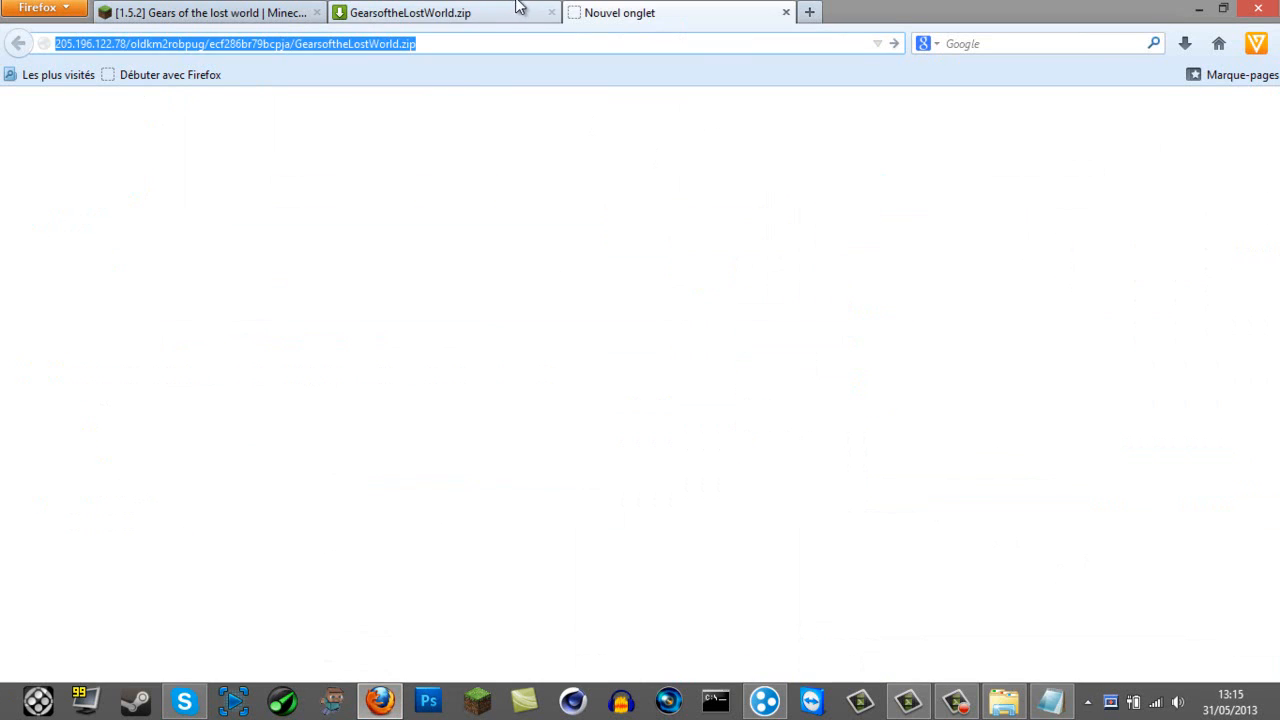
click(1257, 9)
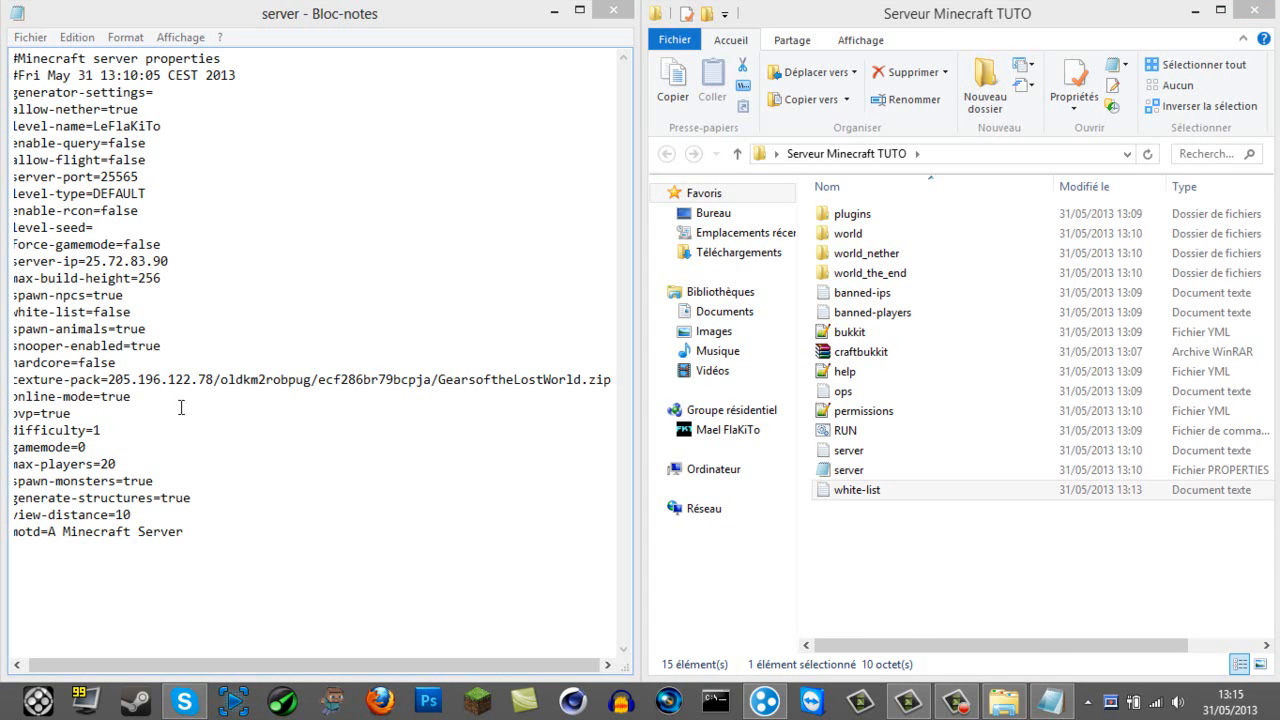
Set the online-mode property in the server properties to true/false
drag(228, 666, 178, 648)
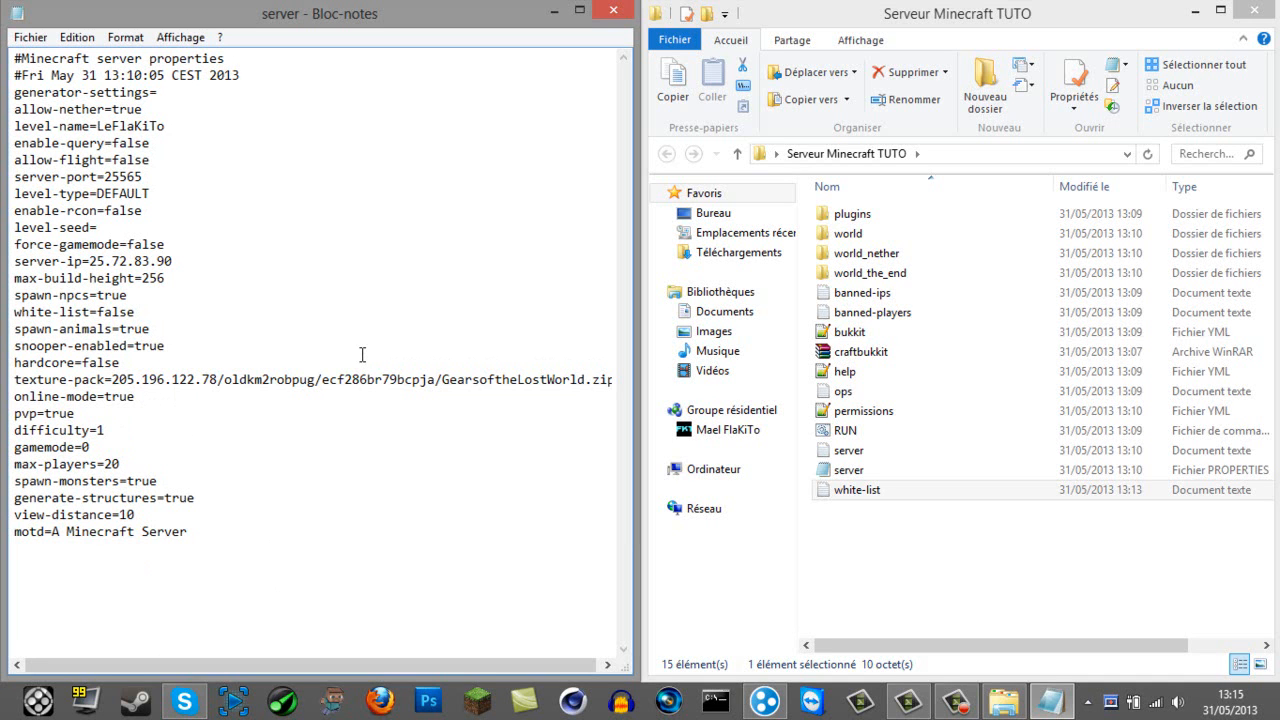
text(flase)
key(BackSpace)
key(BackSpace)
key(BackSpace)
key(BackSpace)
text(alse)
drag(190, 397, 104, 397)
click(282, 427)
Set the difficulty property to 2, trying the 0/1/2/3 options along the way
double_click(148, 429)
click(139, 433)
key(BackSpace)
text(0/1/22/3)
key(BackSpace)
key(BackSpace)
key(BackSpace)
key(BackSpace)
text(2/3)
key(BackSpace)
key(BackSpace)
key(Left)
key(BackSpace)
key(BackSpace)
key(BackSpace)
key(BackSpace)
Set the gamemode property to 1
click(146, 447)
key(BackSpace)
text(1)
key(BackSpace)
text(2)
key(BackSpace)
text(1)
Set the max-players property to 5
click(159, 465)
key(BackSpace)
key(BackSpace)
text(5)
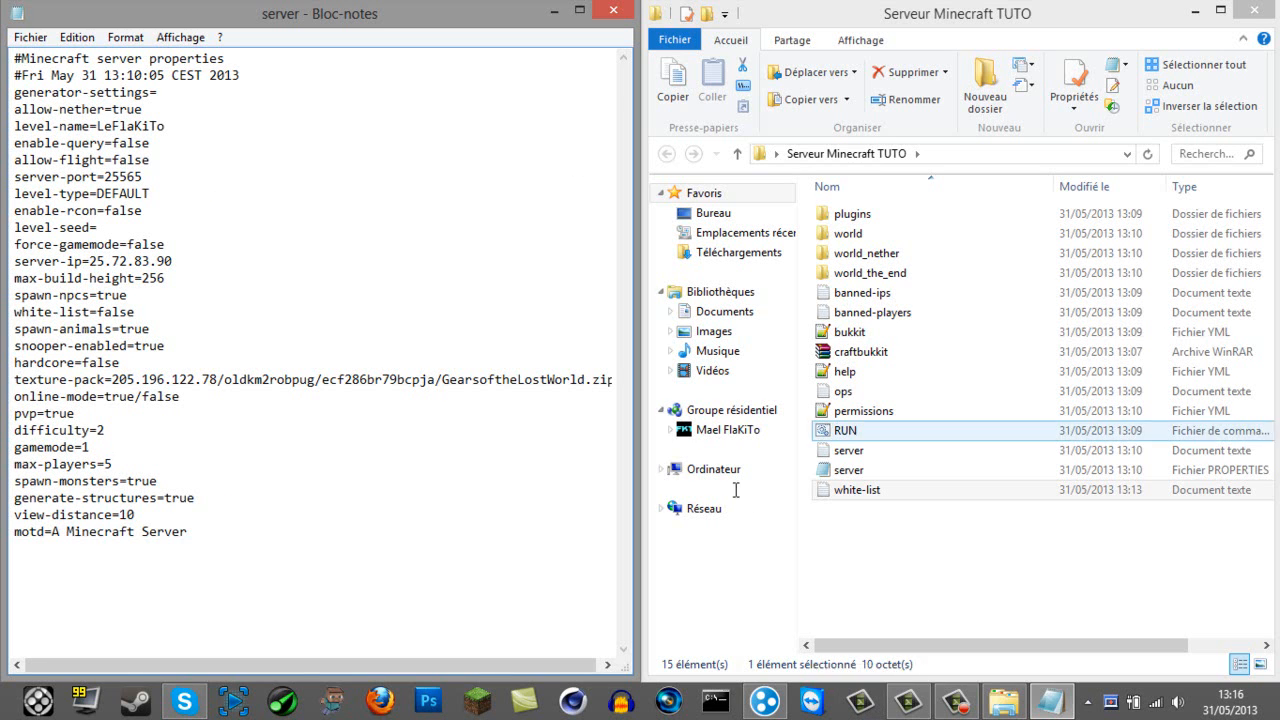
click(237, 484)
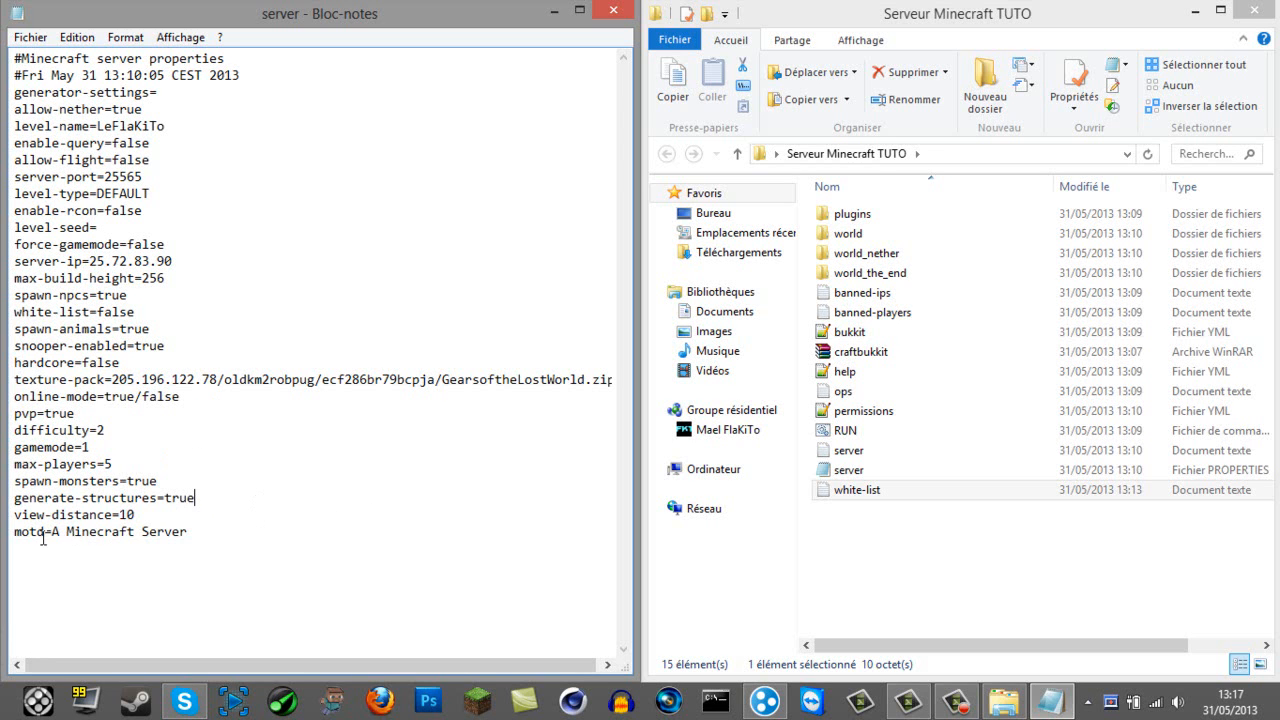
click(179, 510)
Launch Minecraft with the saved login, look through the multiplayer server list for server description lines, and close the game
right_click(464, 694)
click(480, 698)
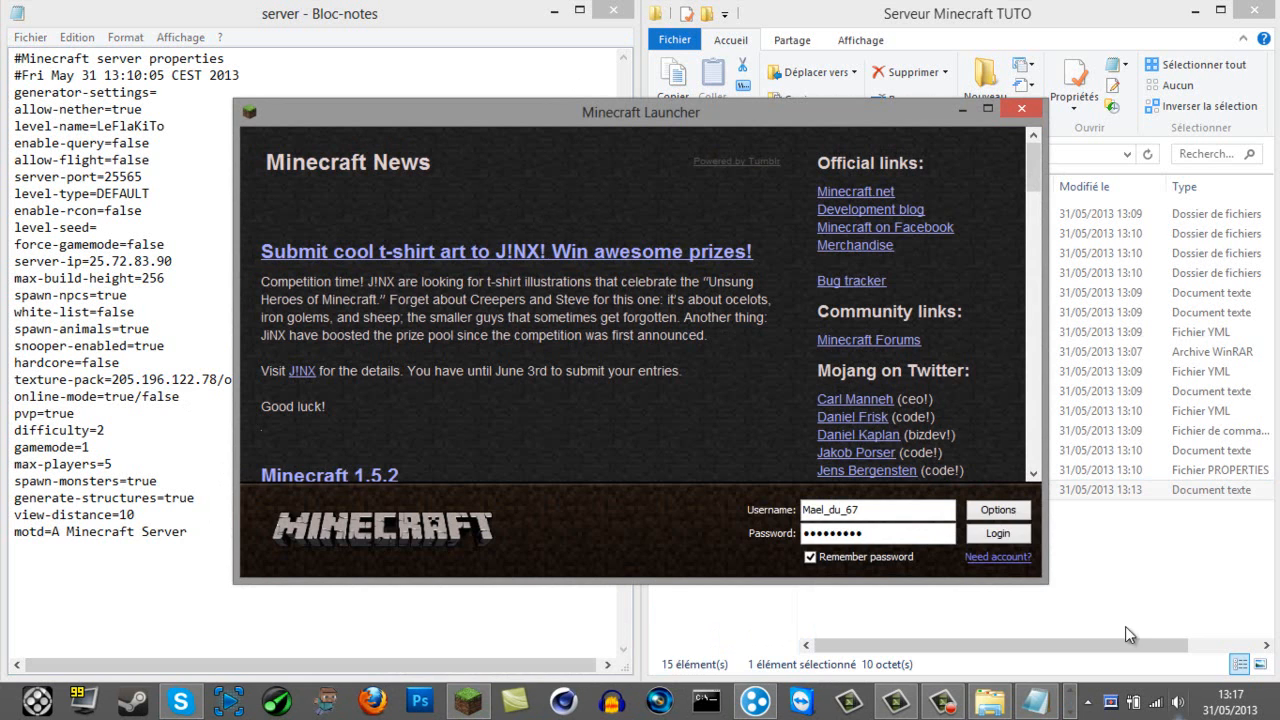
click(1000, 535)
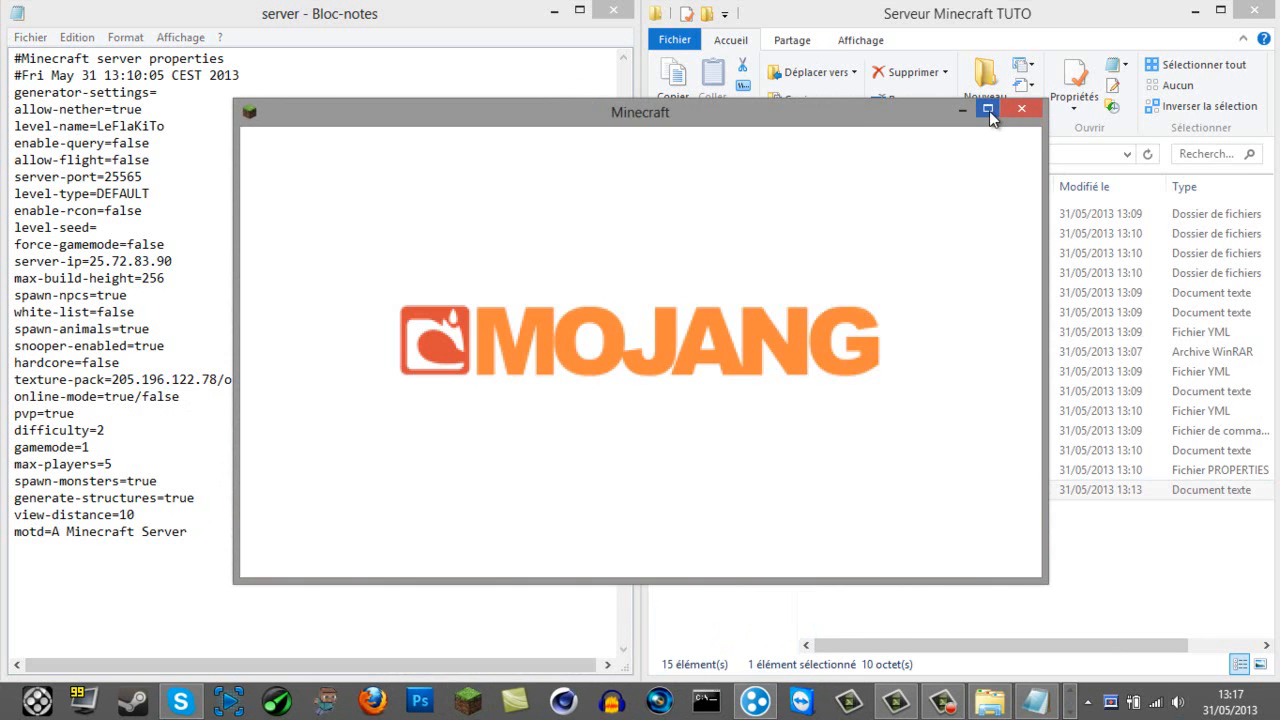
drag(866, 113, 1065, 23)
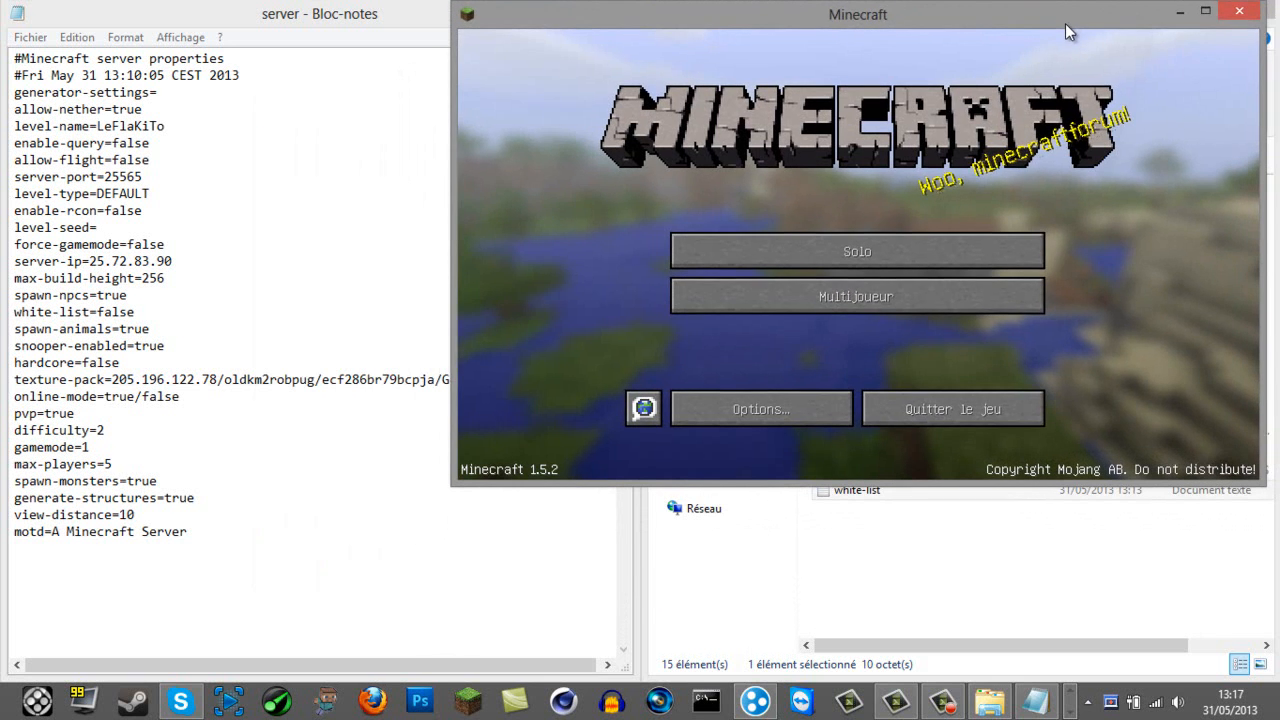
click(883, 287)
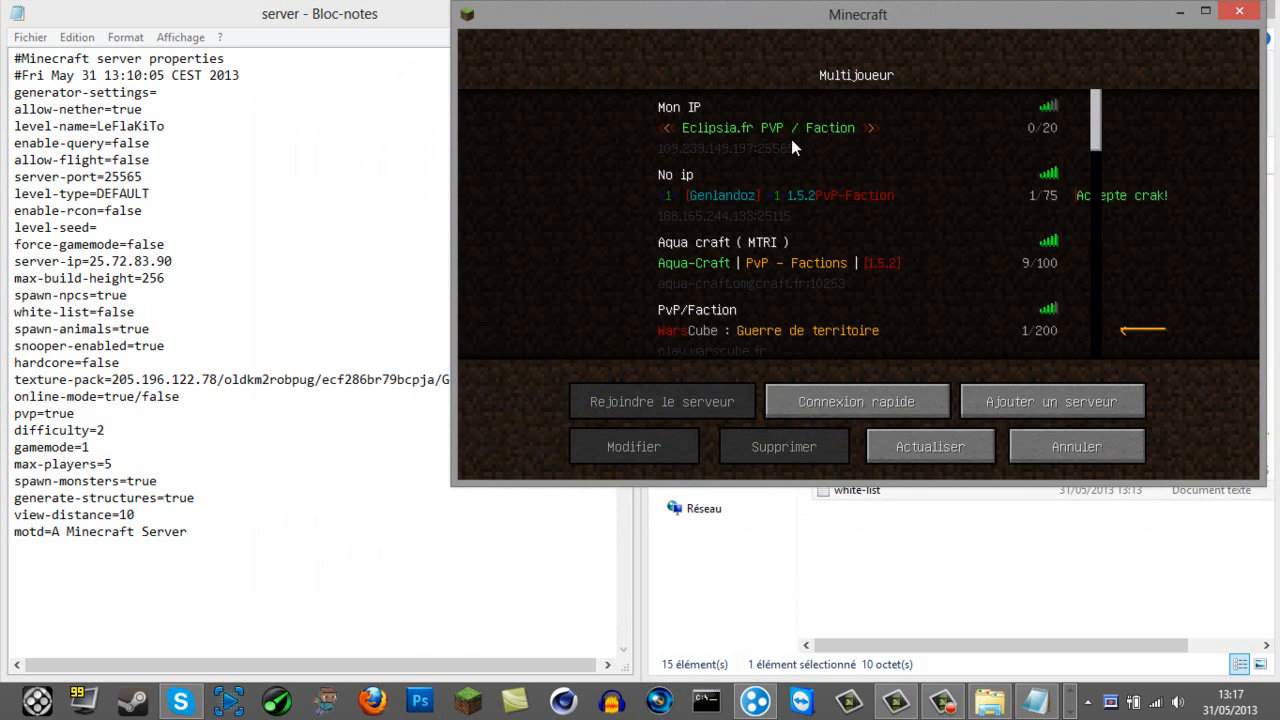
scroll(790, 147, down, 1)
scroll(736, 253, down, 8)
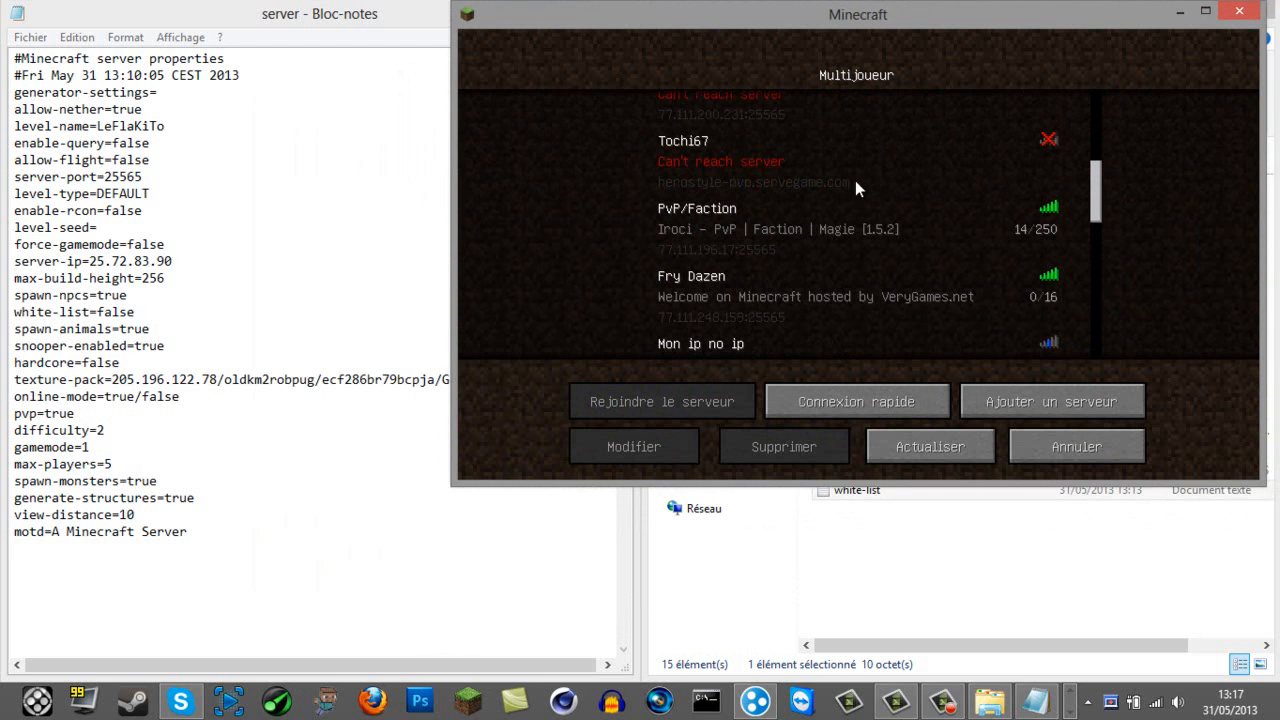
click(1248, 15)
Replace the last properties line with "motd:Serveur TUTO Le flakito", then save and close the file
drag(172, 532, 200, 535)
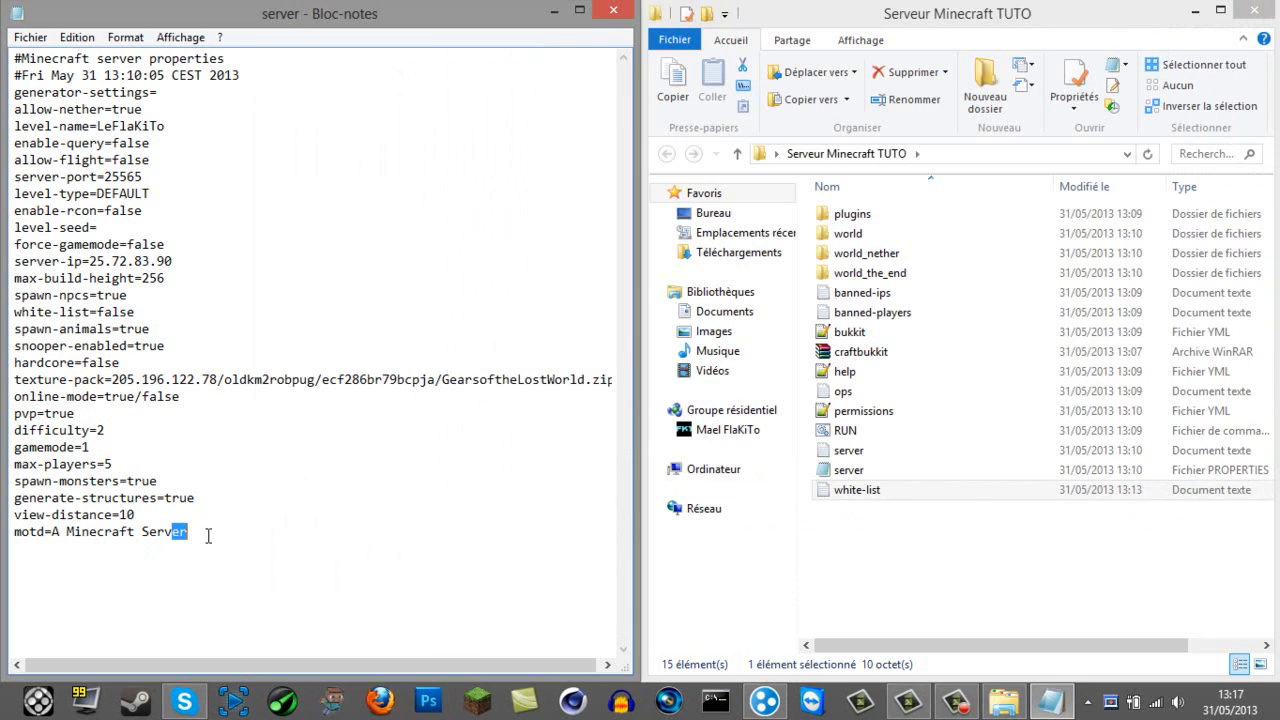
key(Down)
key(Right)
key(Right)
key(Right)
key(Right)
key(Right)
key(Right)
key(Right)
key(Right)
key(Right)
key(Right)
key(Right)
key(Right)
key(Right)
key(Right)
key(Right)
key(Right)
key(Right)
key(Right)
key(Right)
key(Right)
key(Right)
key(Right)
key(Right)
key(Right)
key(Right)
key(BackSpace)
key(BackSpace)
key(BackSpace)
key(BackSpace)
key(BackSpace)
key(BackSpace)
key(BackSpace)
key(BackSpace)
key(BackSpace)
key(BackSpace)
key(BackSpace)
key(BackSpace)
key(BackSpace)
key(BackSpace)
key(BackSpace)
key(BackSpace)
key(BackSpace)
key(BackSpace)
key(BackSpace)
key(BackSpace)
text(d:Serveur TUTO Le flakito)
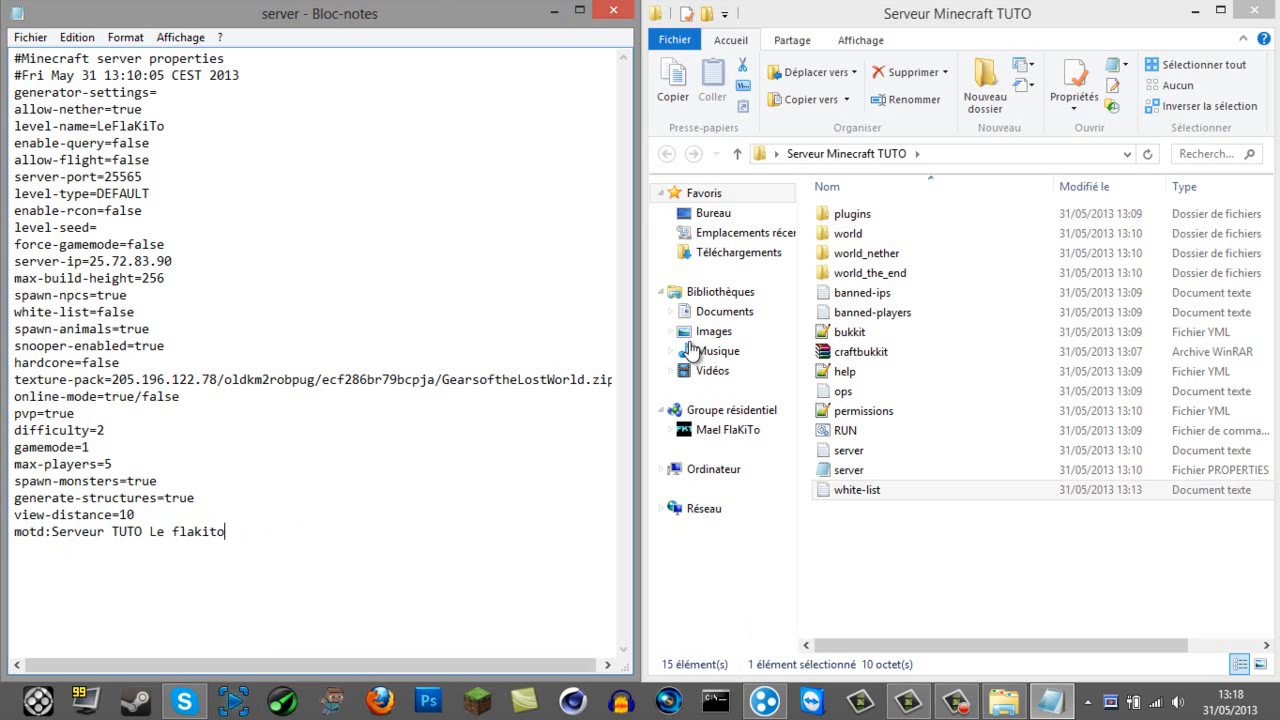
click(614, 11)
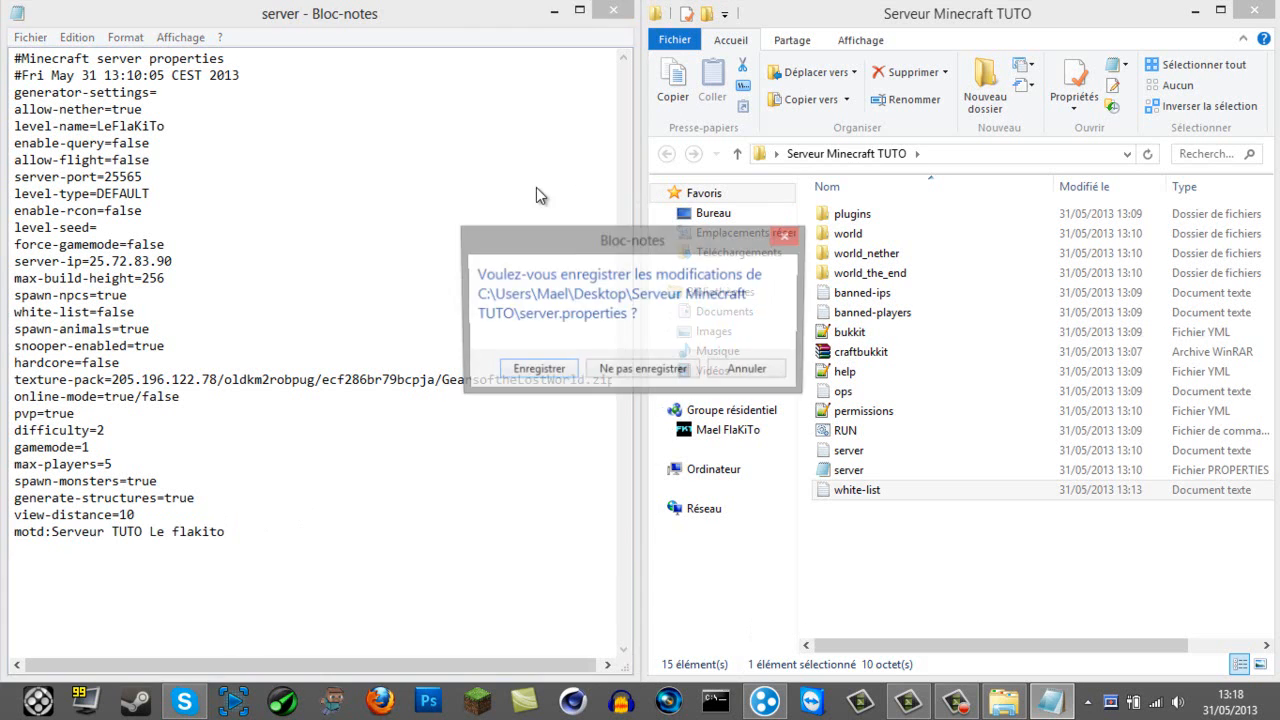
click(537, 371)
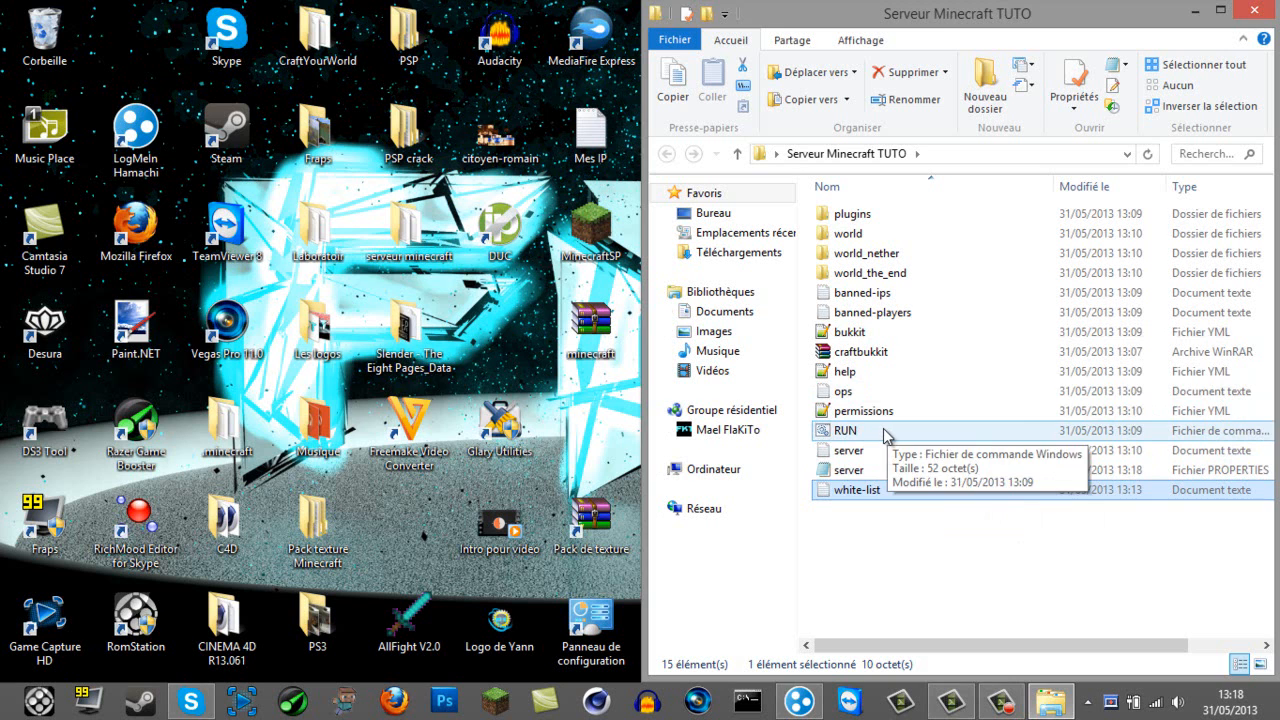
Add the player's username to the ops text file, then save and close it
double_click(860, 393)
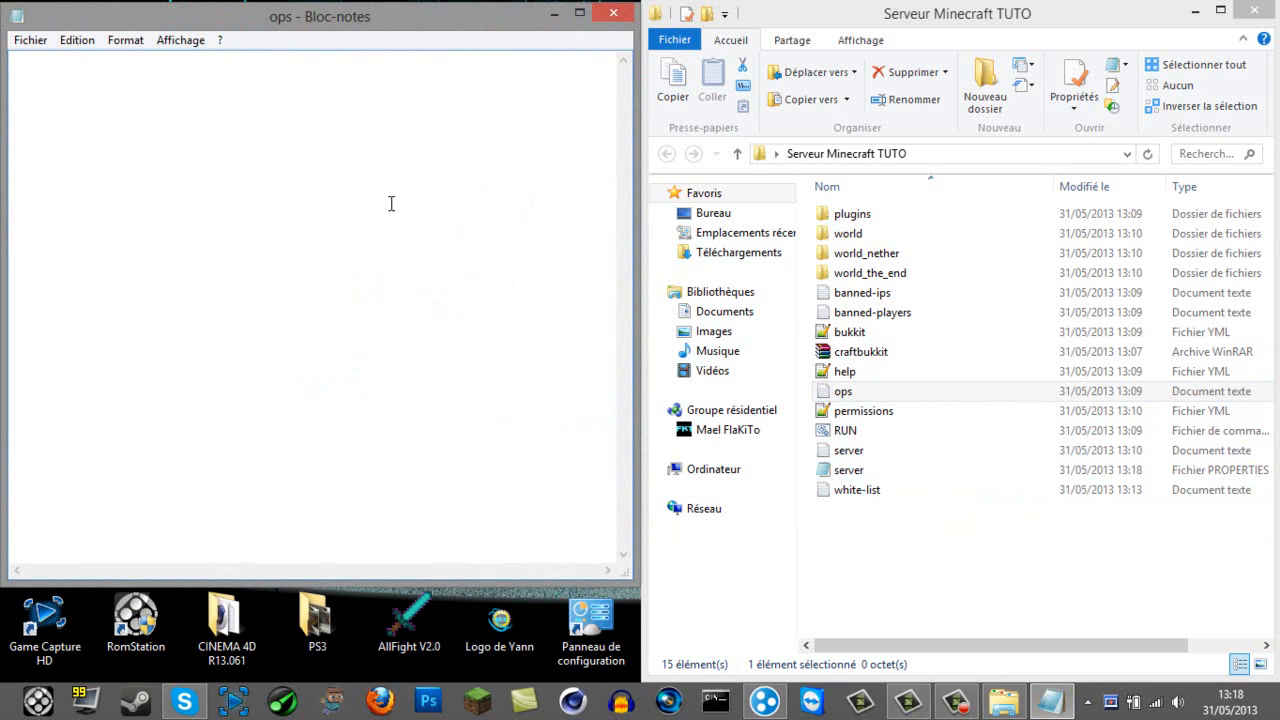
text(Mael_du_67)
click(611, 13)
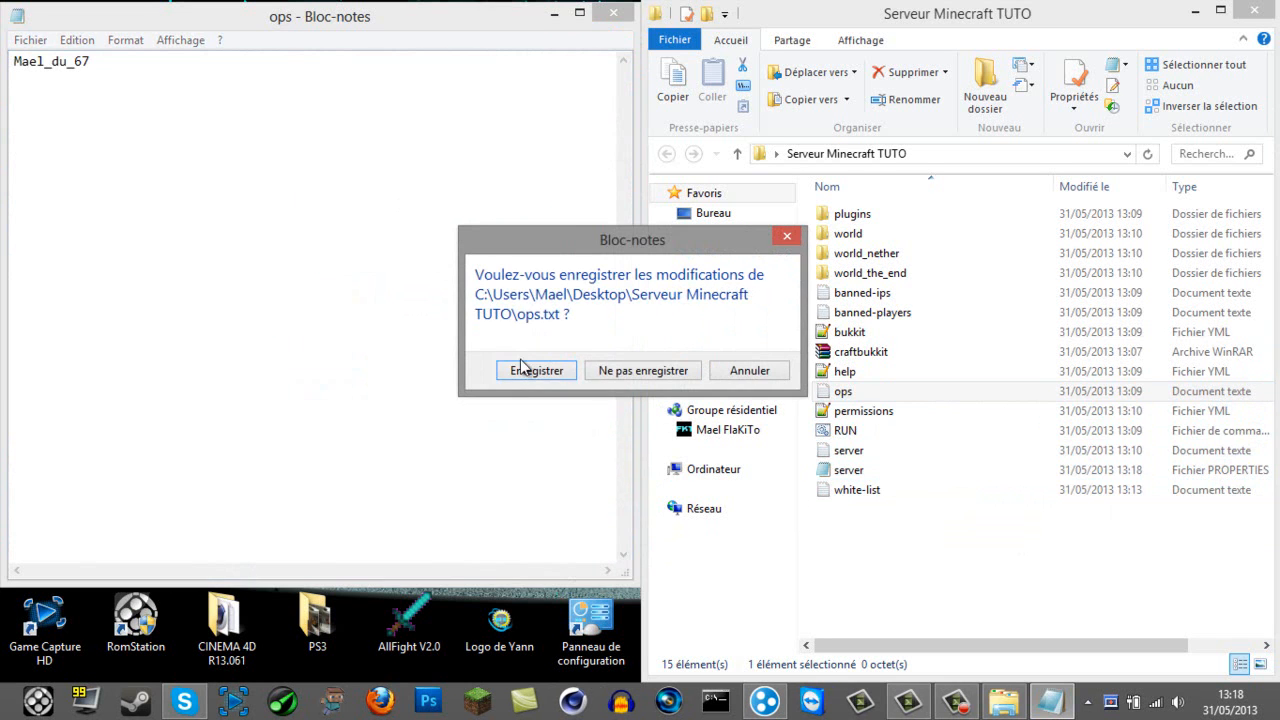
key(Return)
Start the server with the RUN file and delete the old world, world_nether and world_the_end folders
double_click(812, 432)
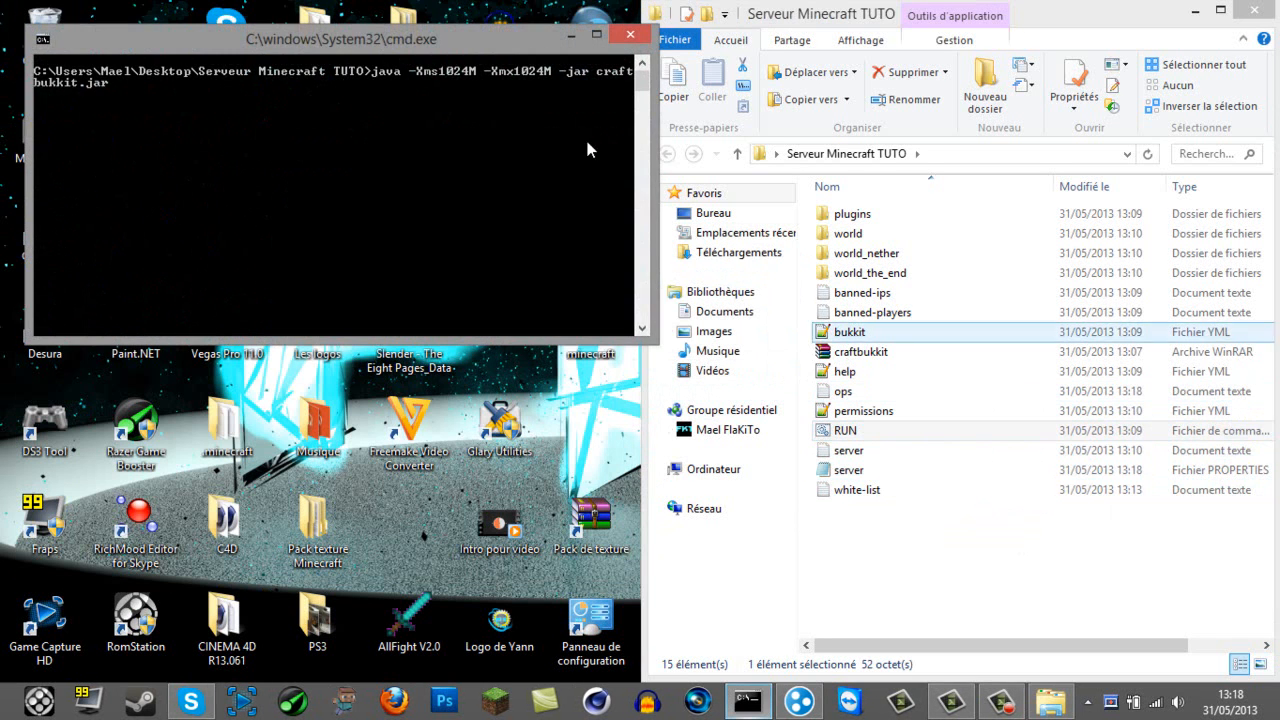
key(super+Left)
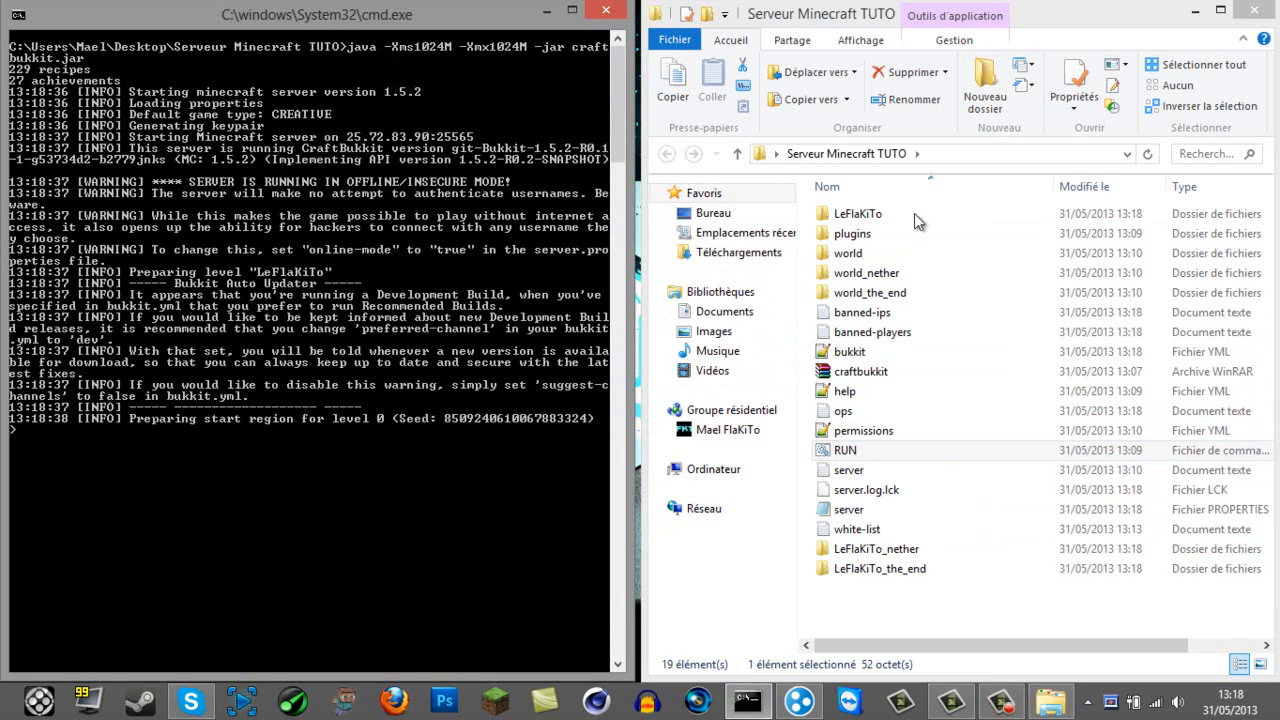
drag(805, 298, 856, 244)
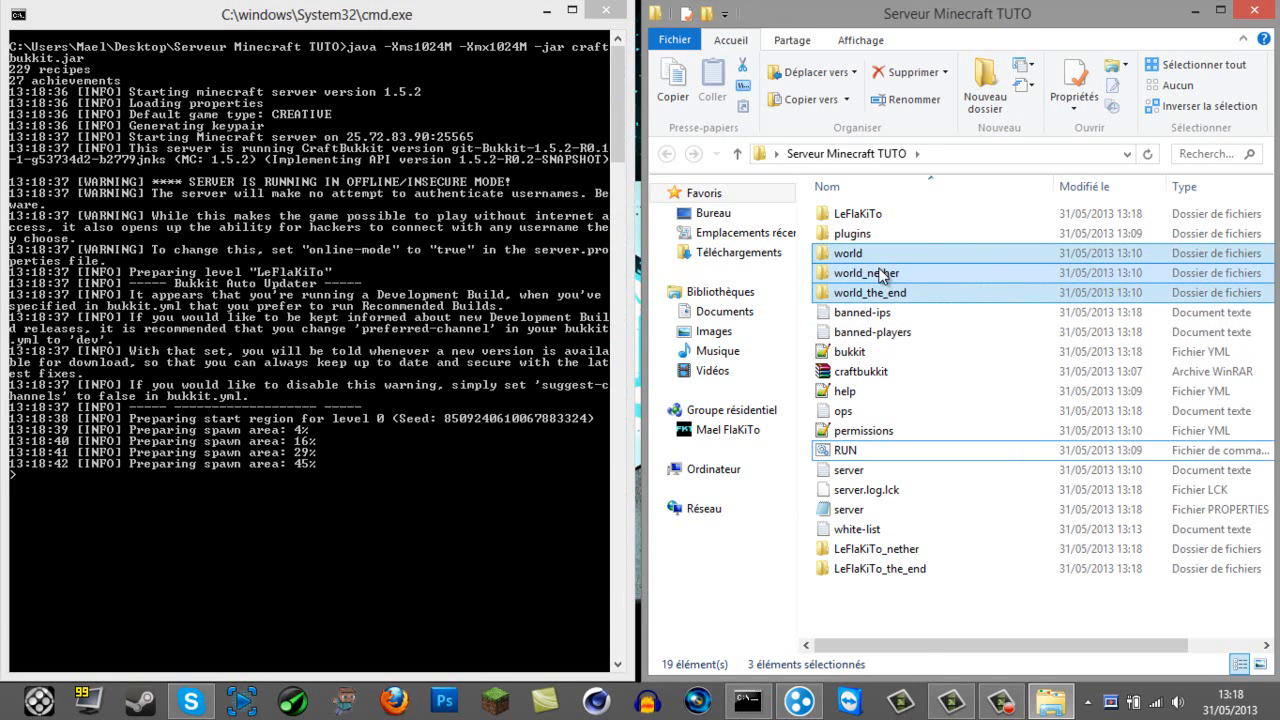
right_click(876, 276)
click(975, 573)
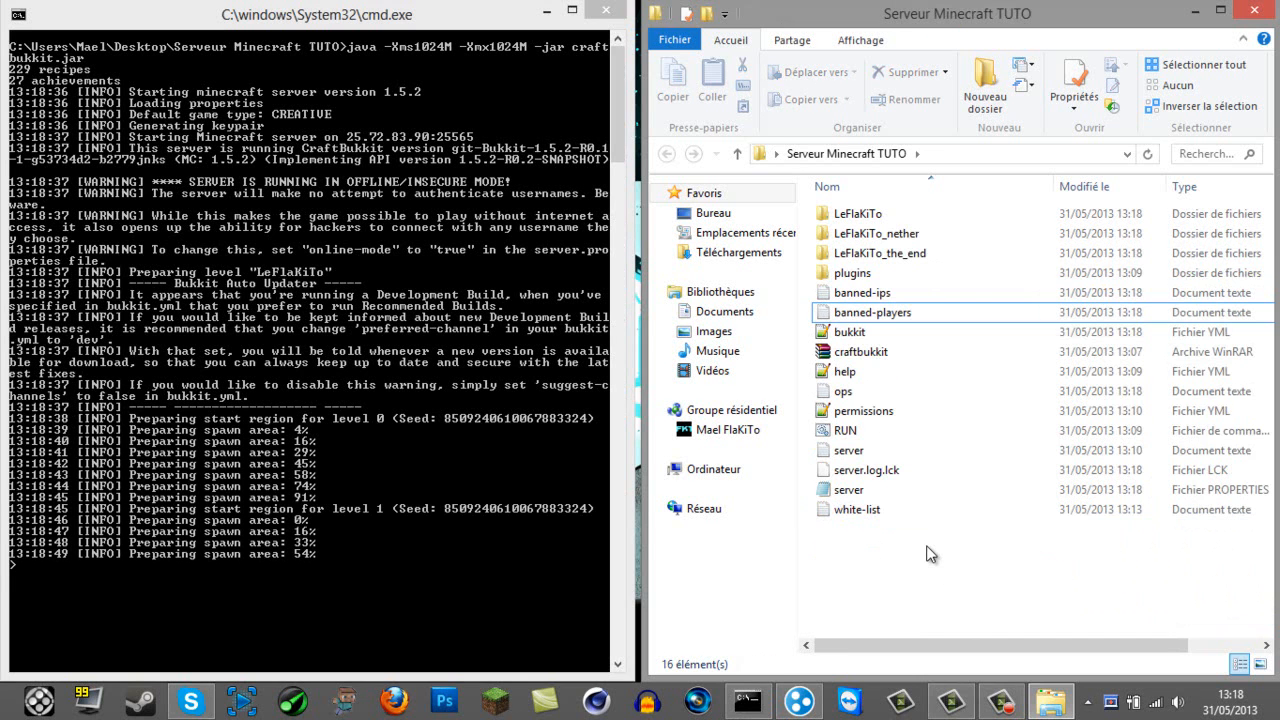
Check the server's startup progress in its console window
click(547, 11)
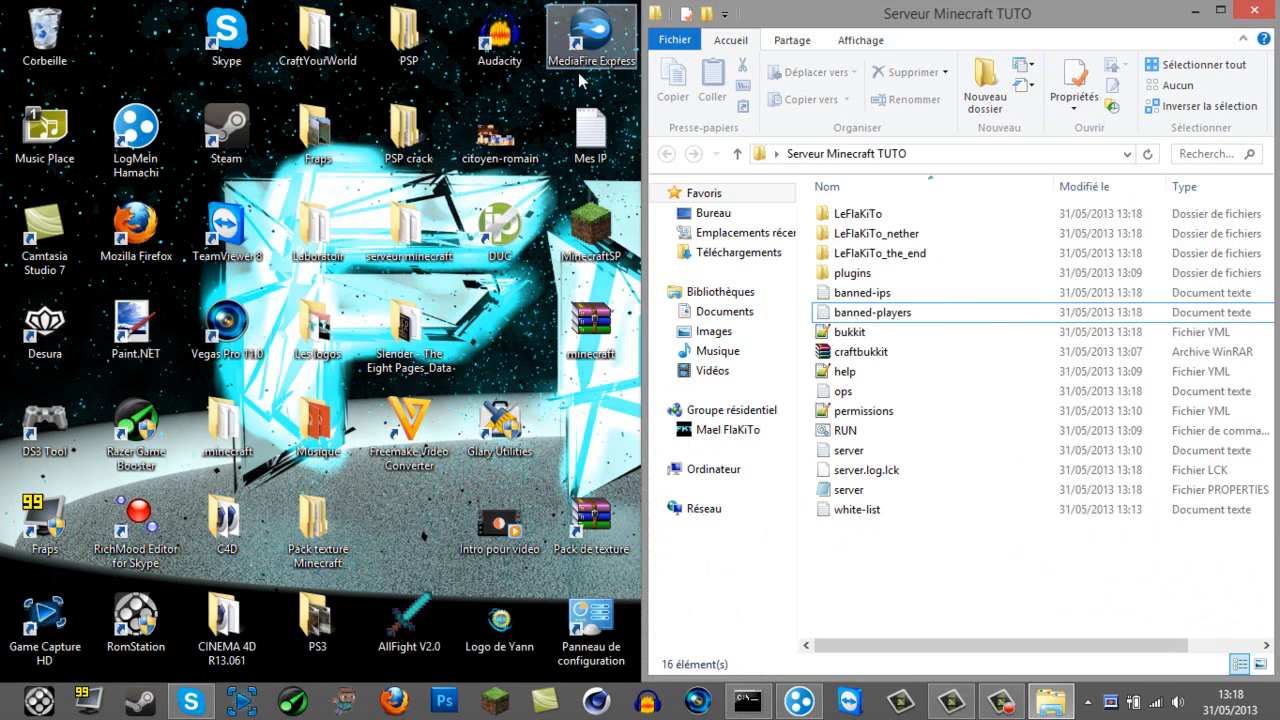
click(1003, 703)
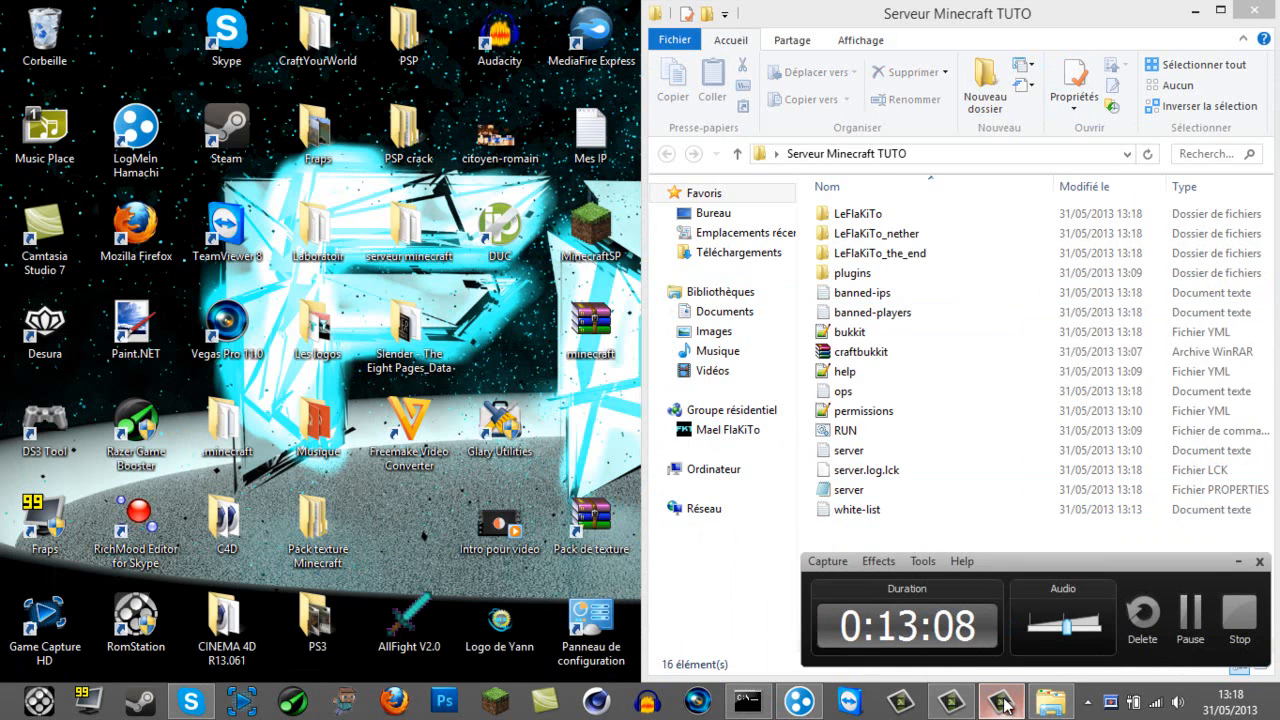
click(1005, 705)
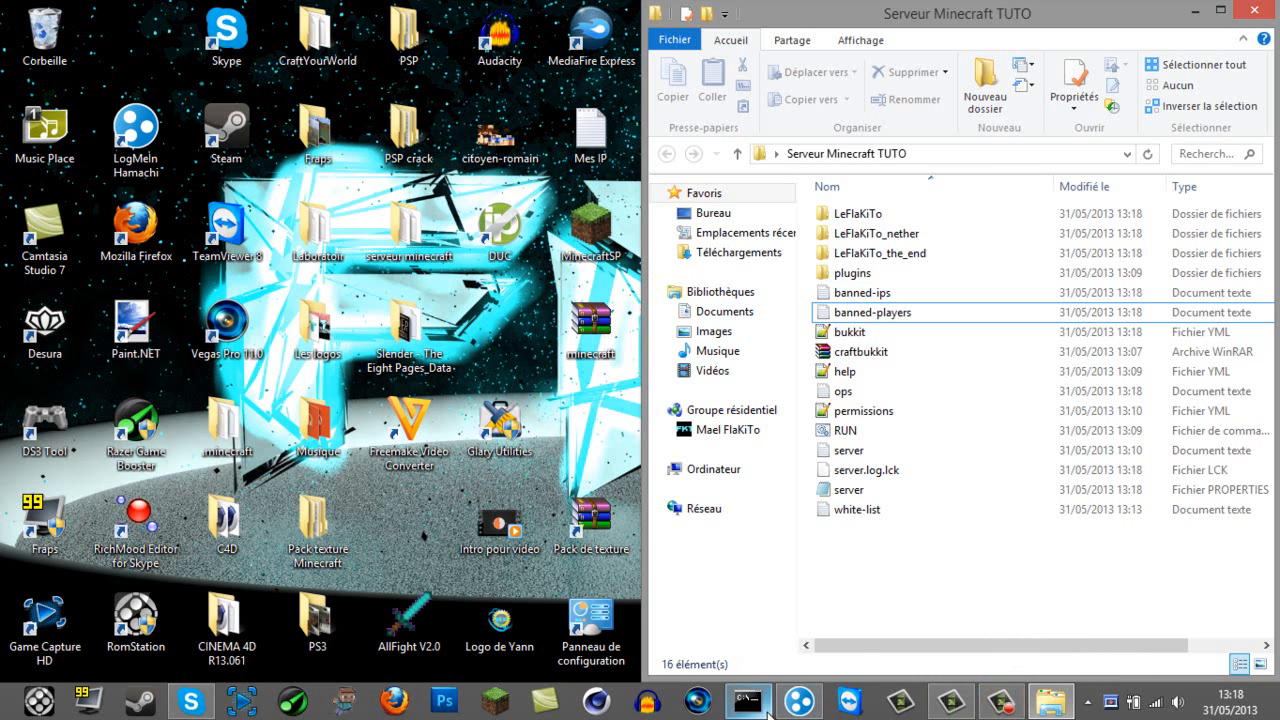
mouse_move(760, 703)
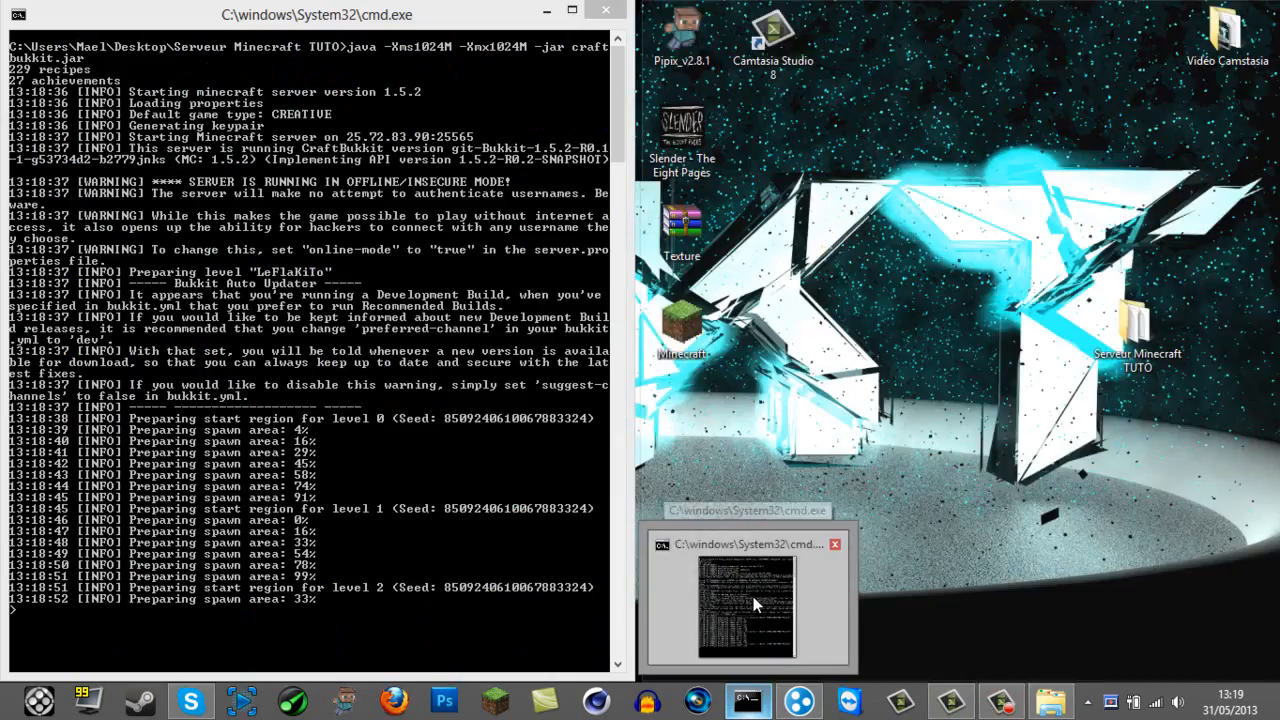
click(773, 592)
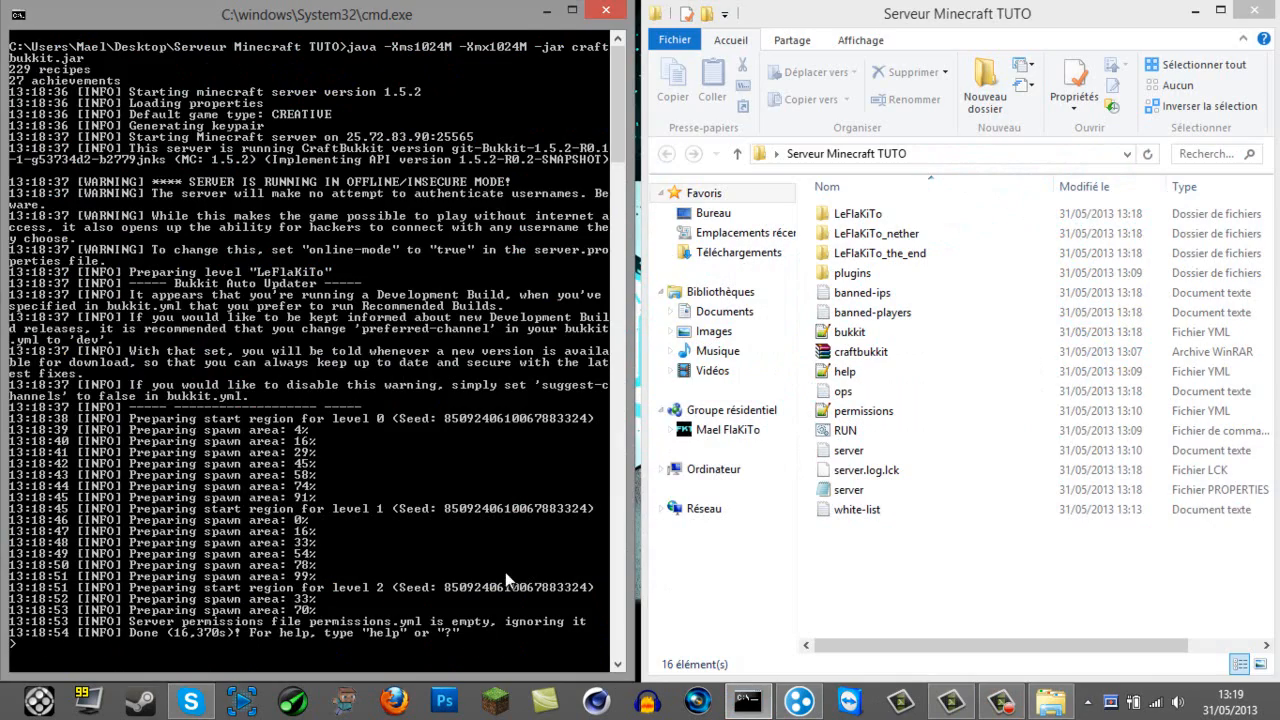
Minimize the server console, launch Minecraft with the saved login and maximize the game window
click(545, 10)
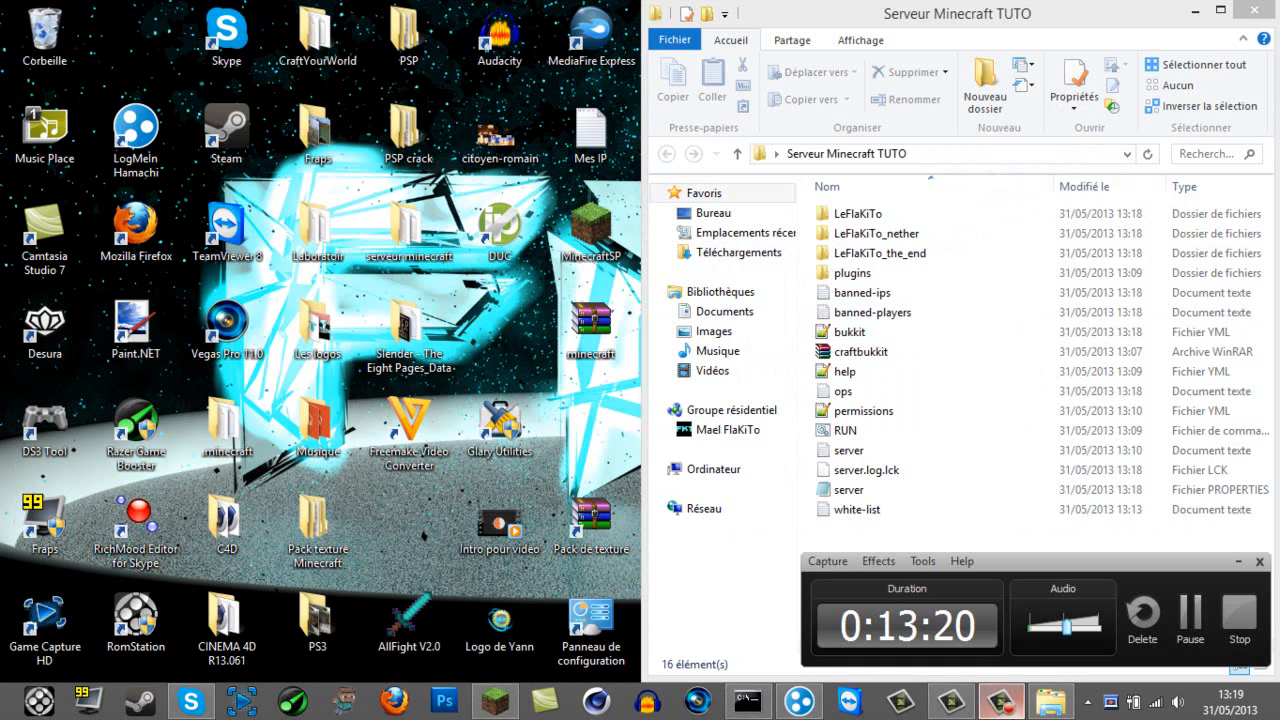
click(1002, 704)
click(589, 487)
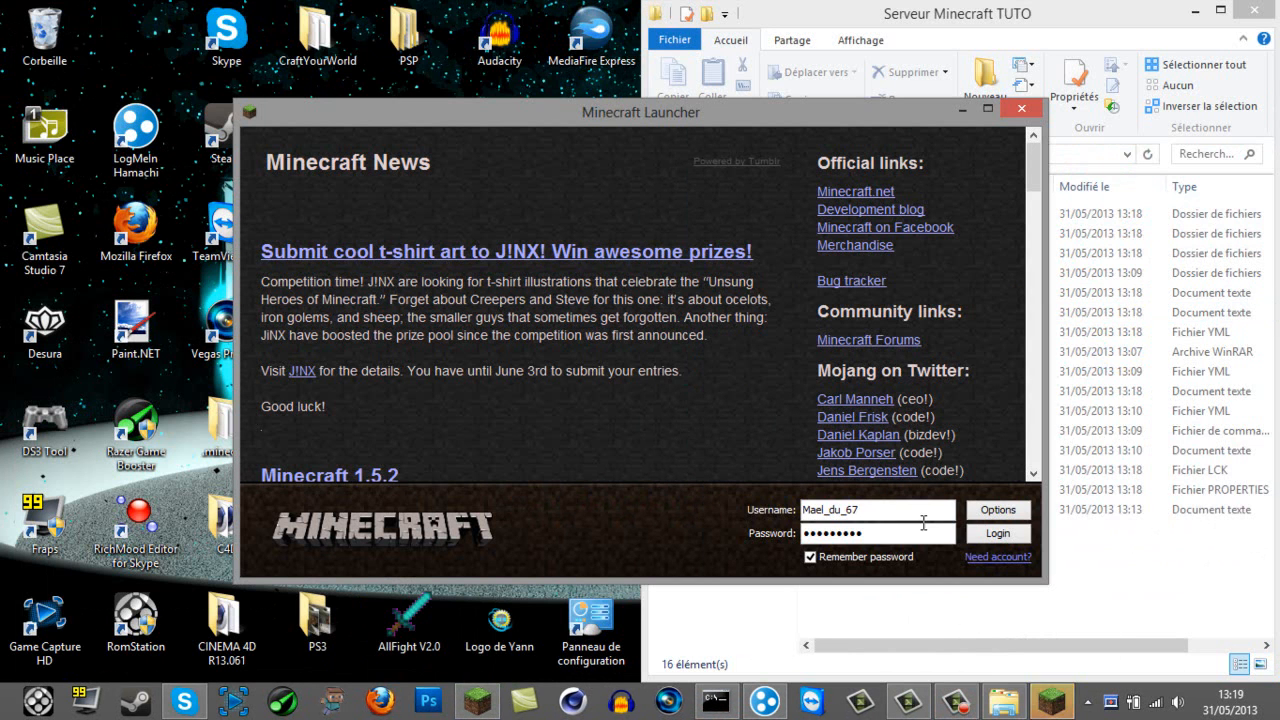
click(997, 533)
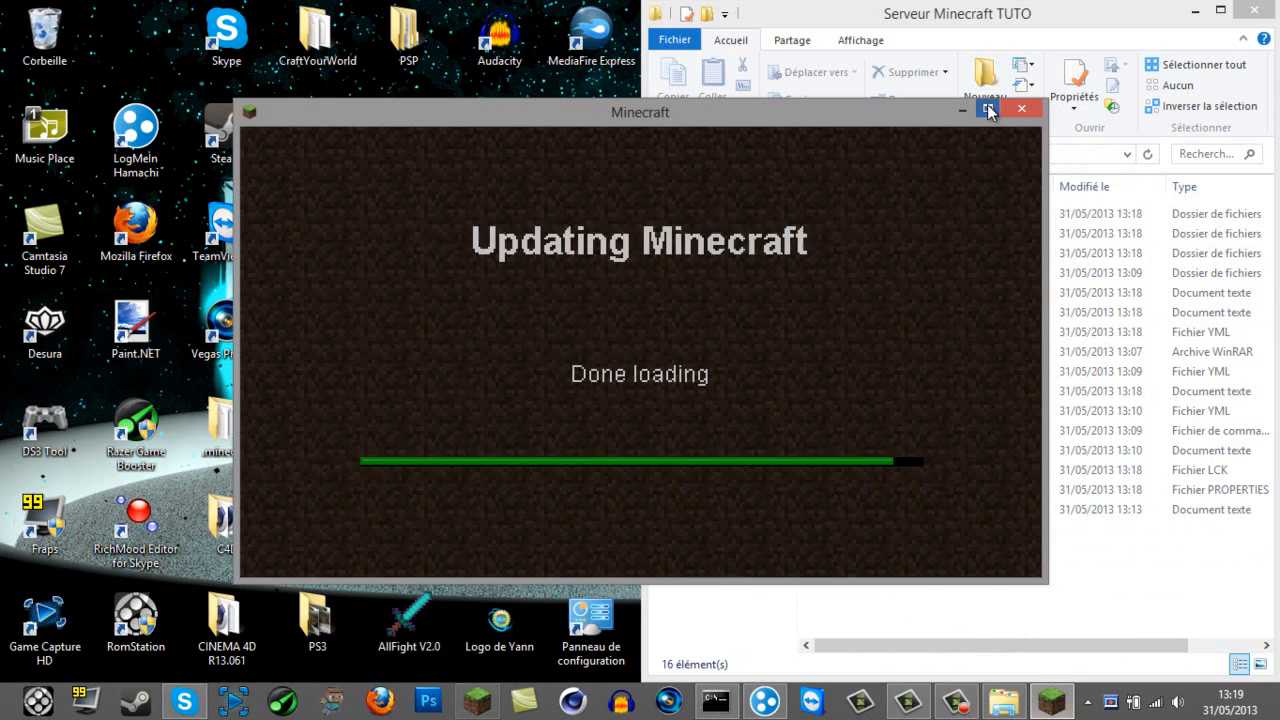
click(988, 109)
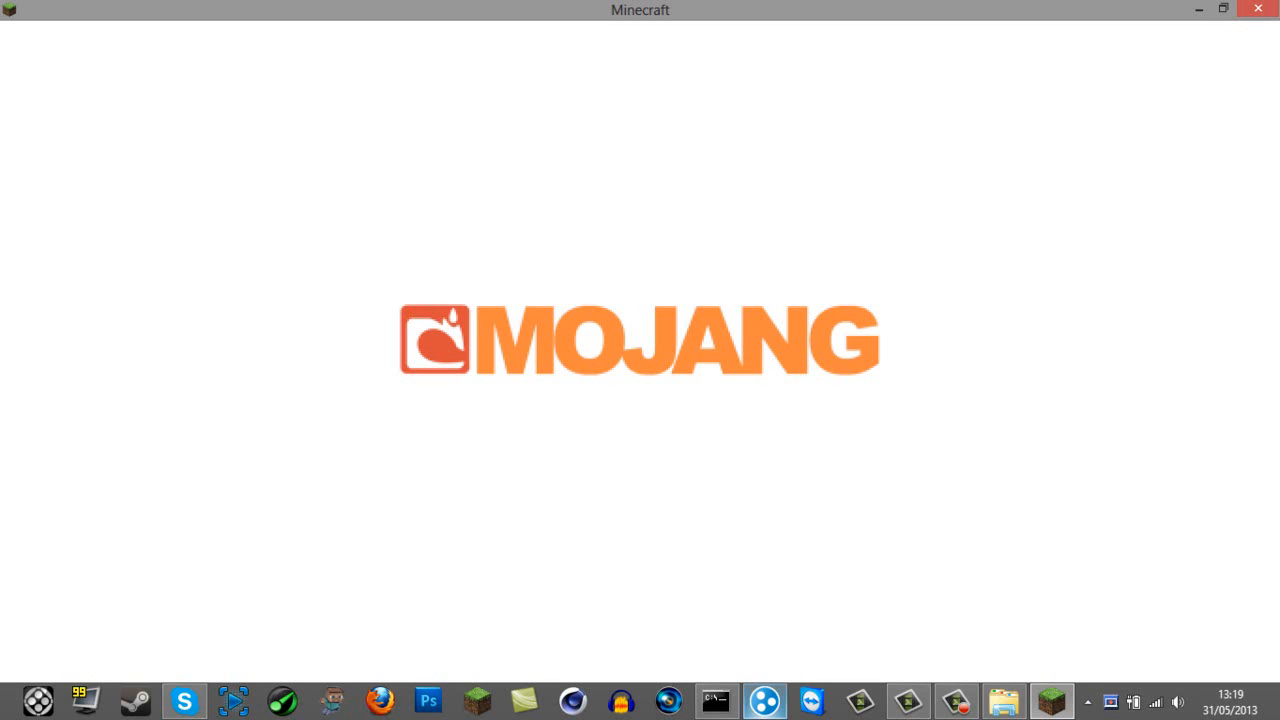
Switch to LogMeIn Hamachi and copy this computer's IPv4 address
click(764, 701)
click(835, 136)
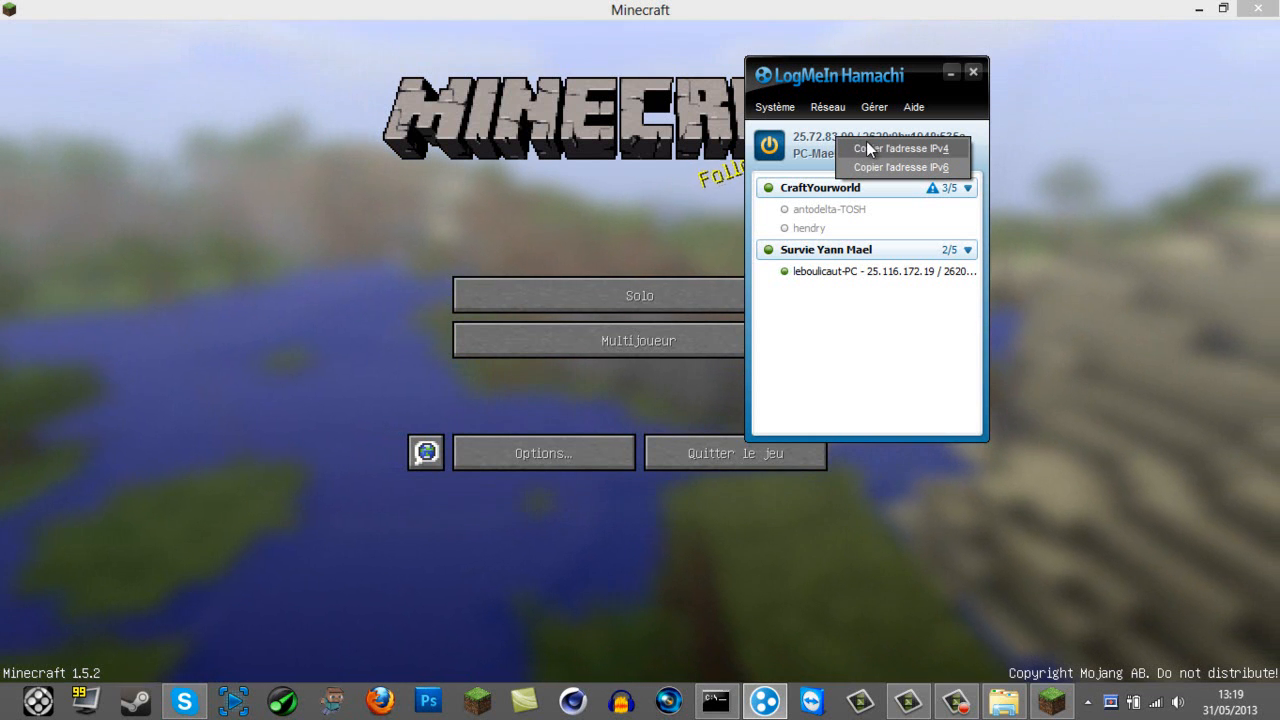
click(874, 148)
right_click(844, 131)
click(870, 143)
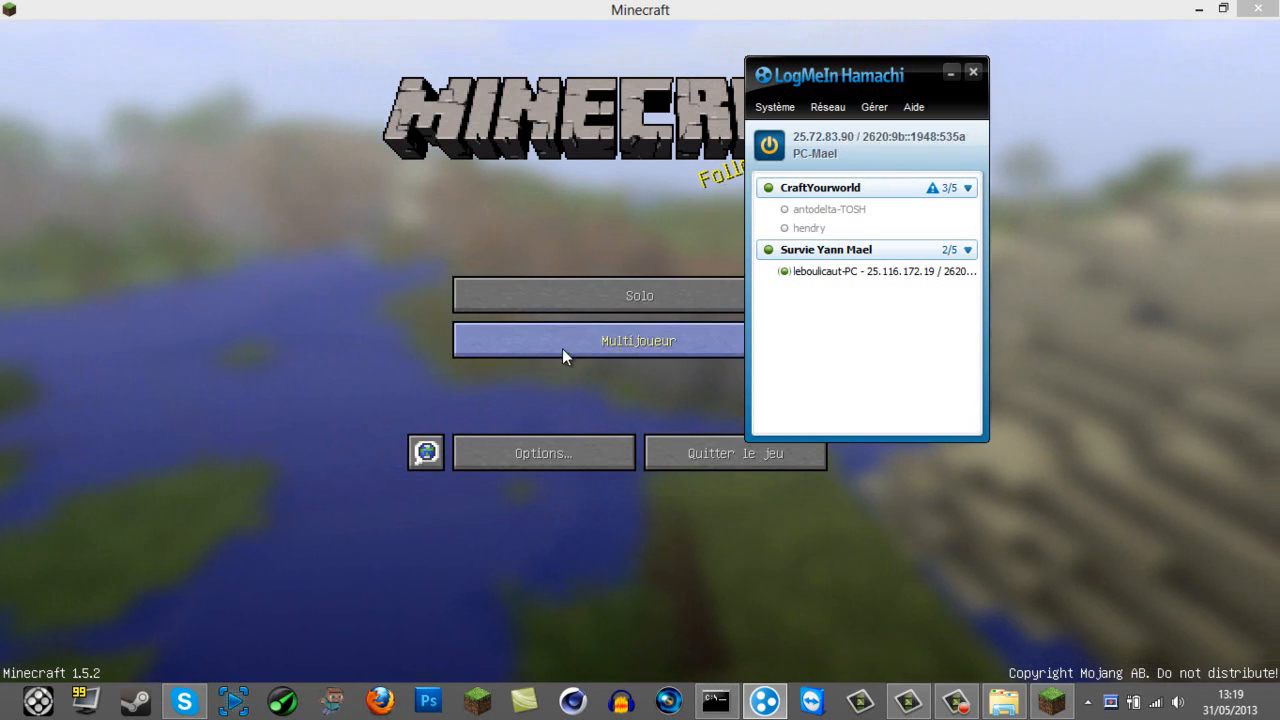
click(563, 347)
scroll(690, 390, down, 5)
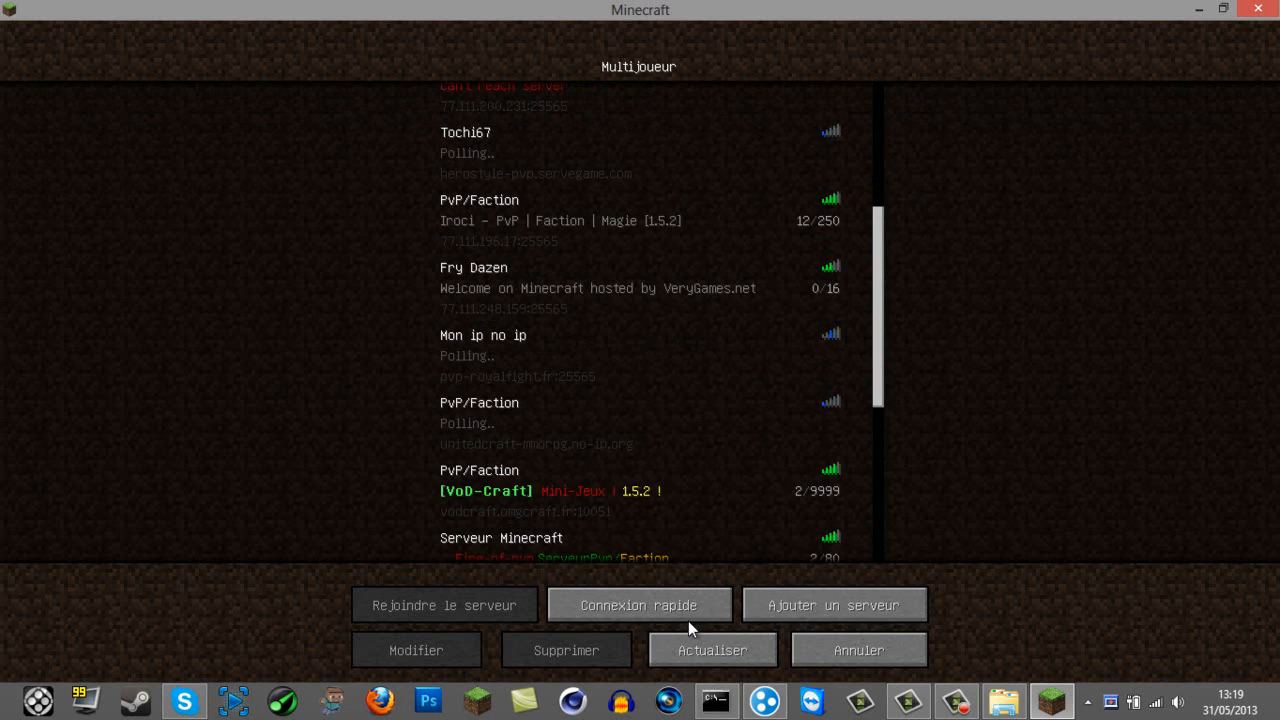
click(690, 610)
key(BackSpace)
key(BackSpace)
key(BackSpace)
key(BackSpace)
key(BackSpace)
key(BackSpace)
key(BackSpace)
key(BackSpace)
key(BackSpace)
key(BackSpace)
key(BackSpace)
key(BackSpace)
key(BackSpace)
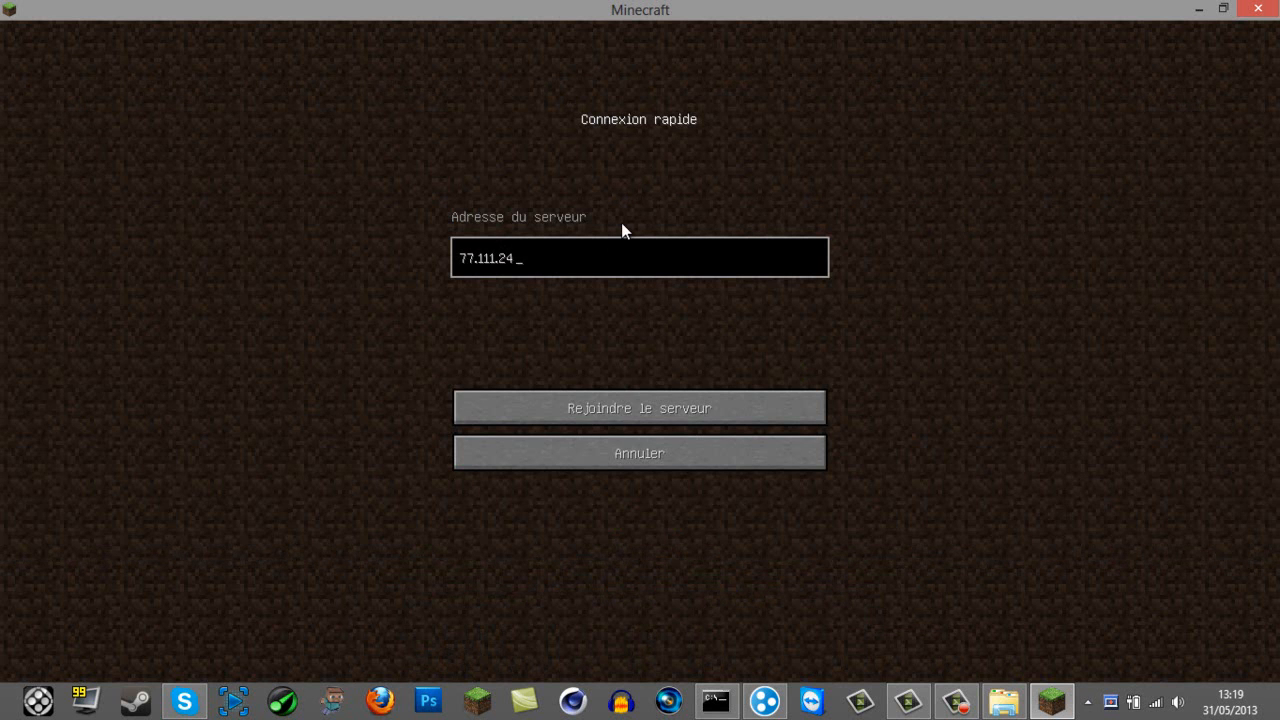
text(25.72.83.90)
key(Return)
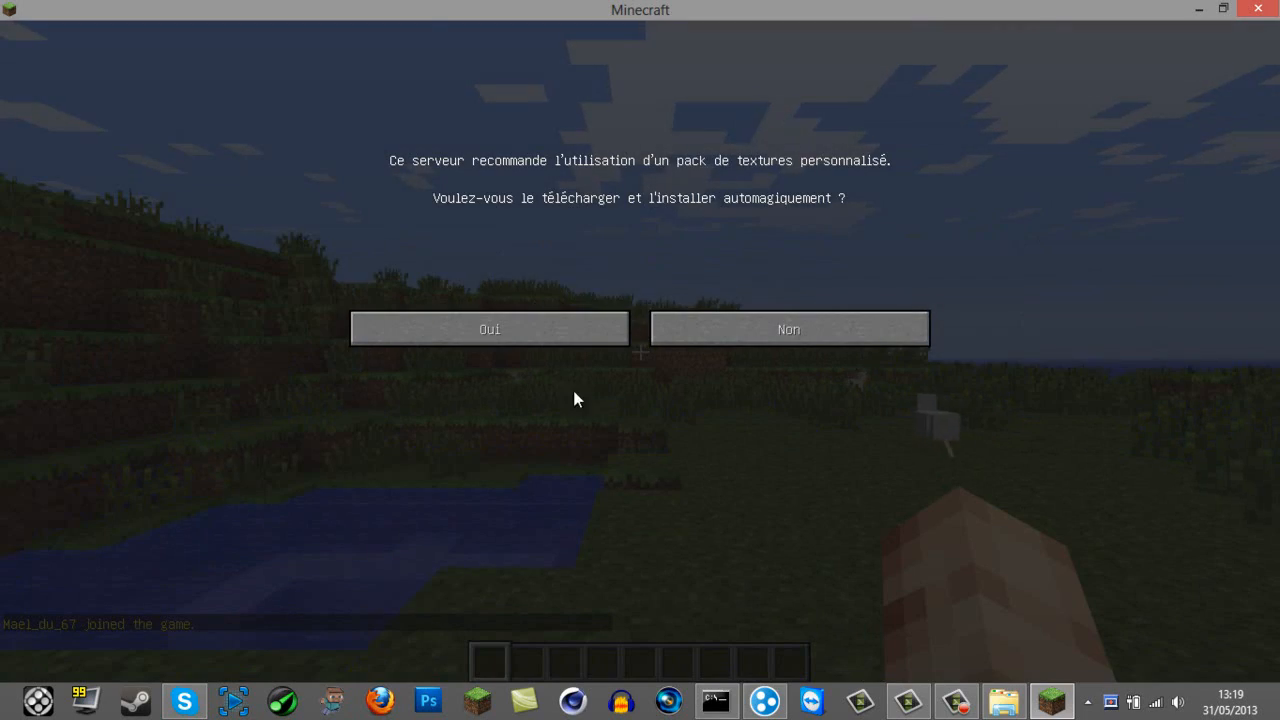
click(536, 326)
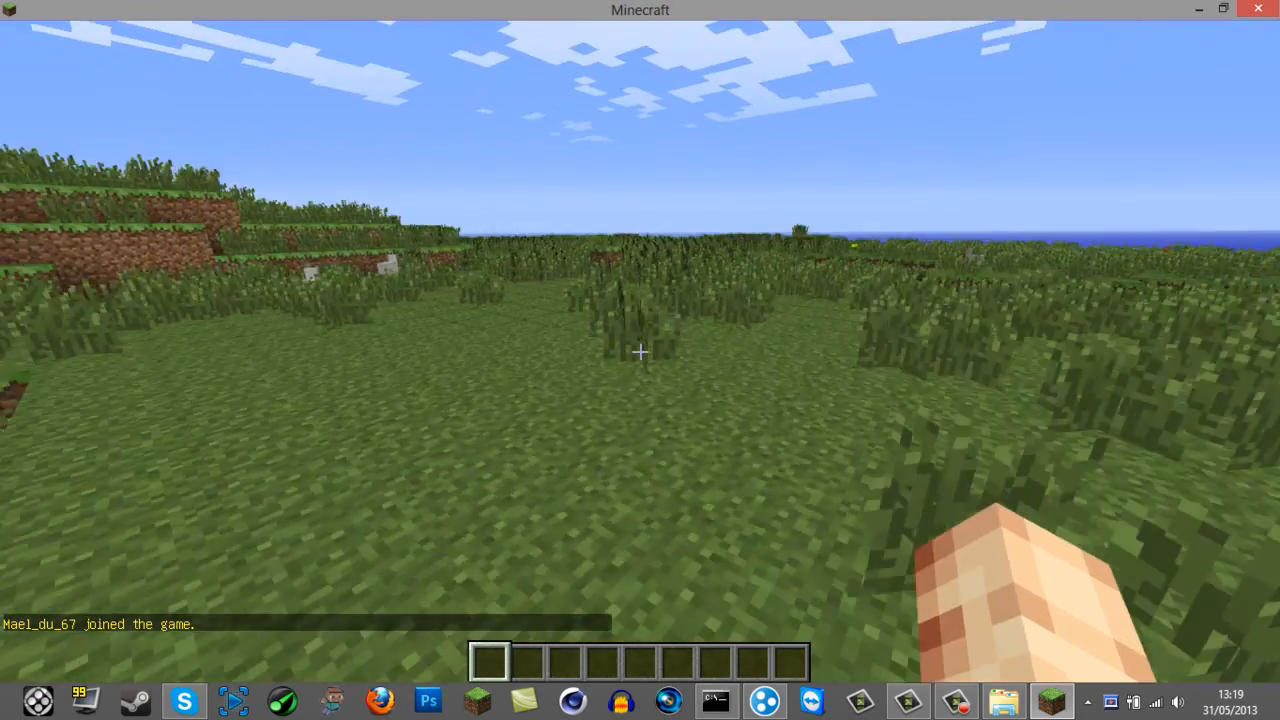
key(w)
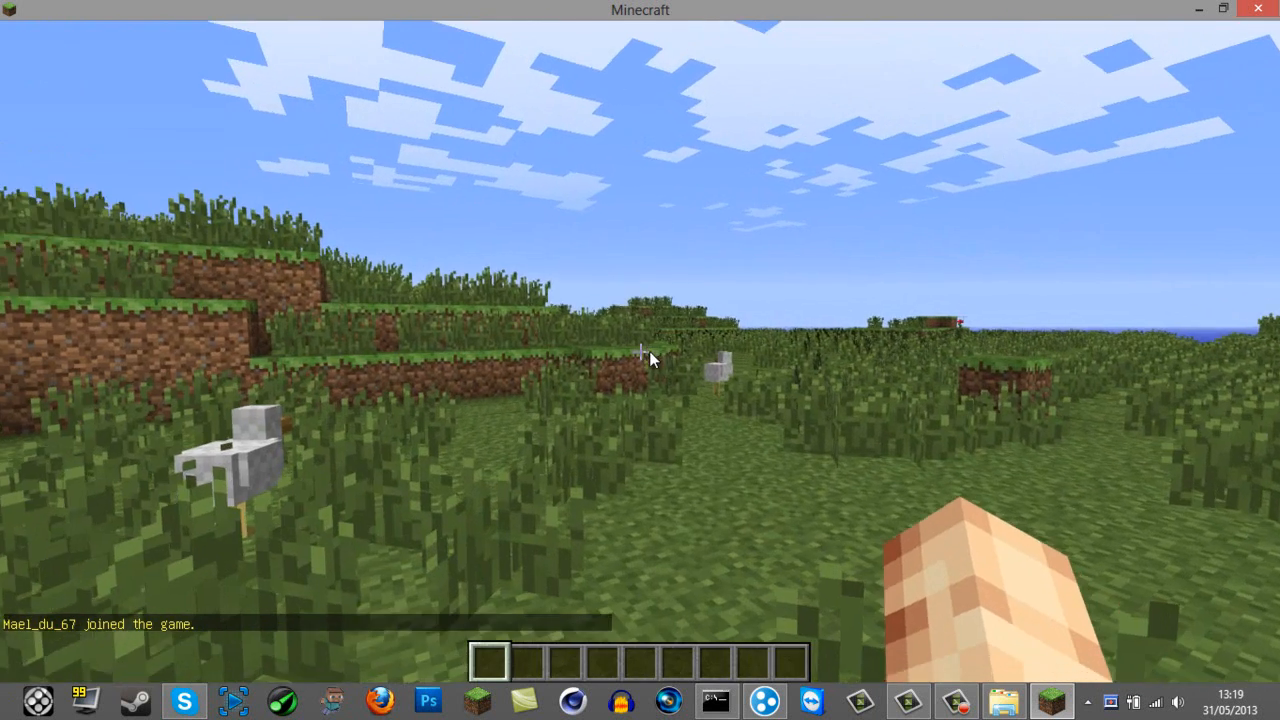
Pause the game and open the texture pack selection from its options
key(Escape)
click(614, 348)
click(594, 408)
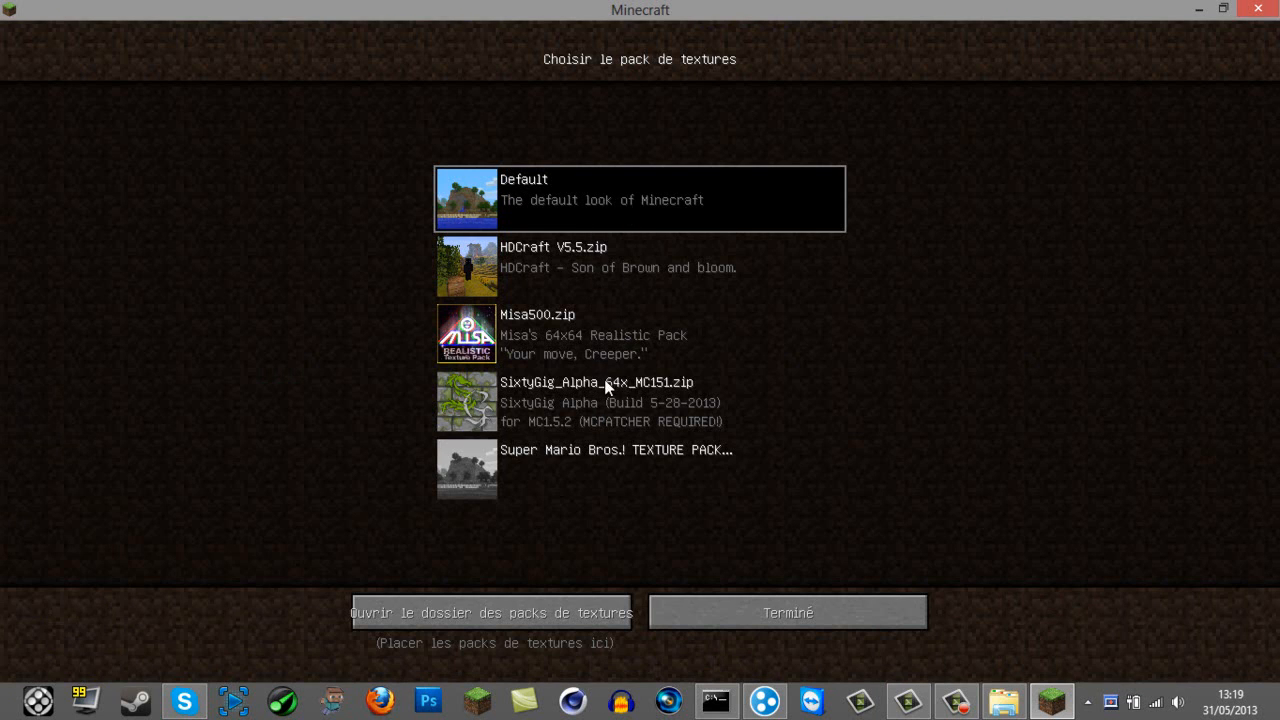
Leave the texture pack selection and disconnect from the server to the main menu
key(Escape)
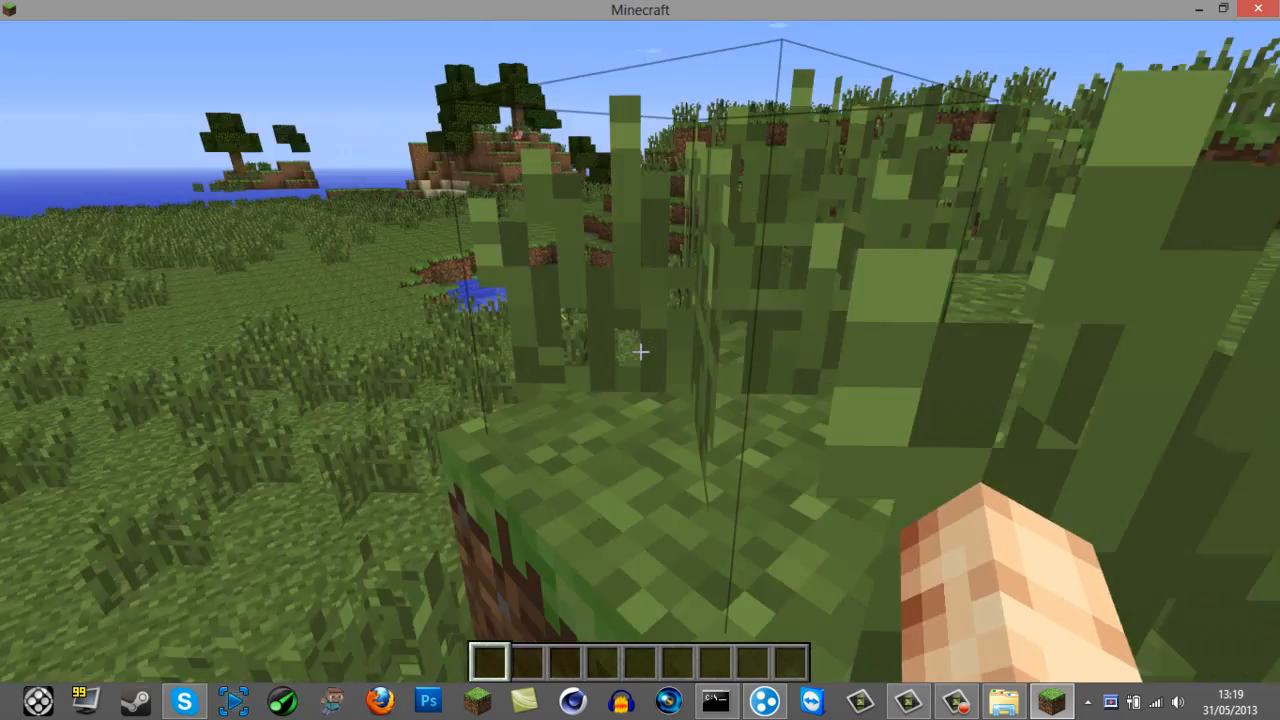
key(Escape)
click(655, 390)
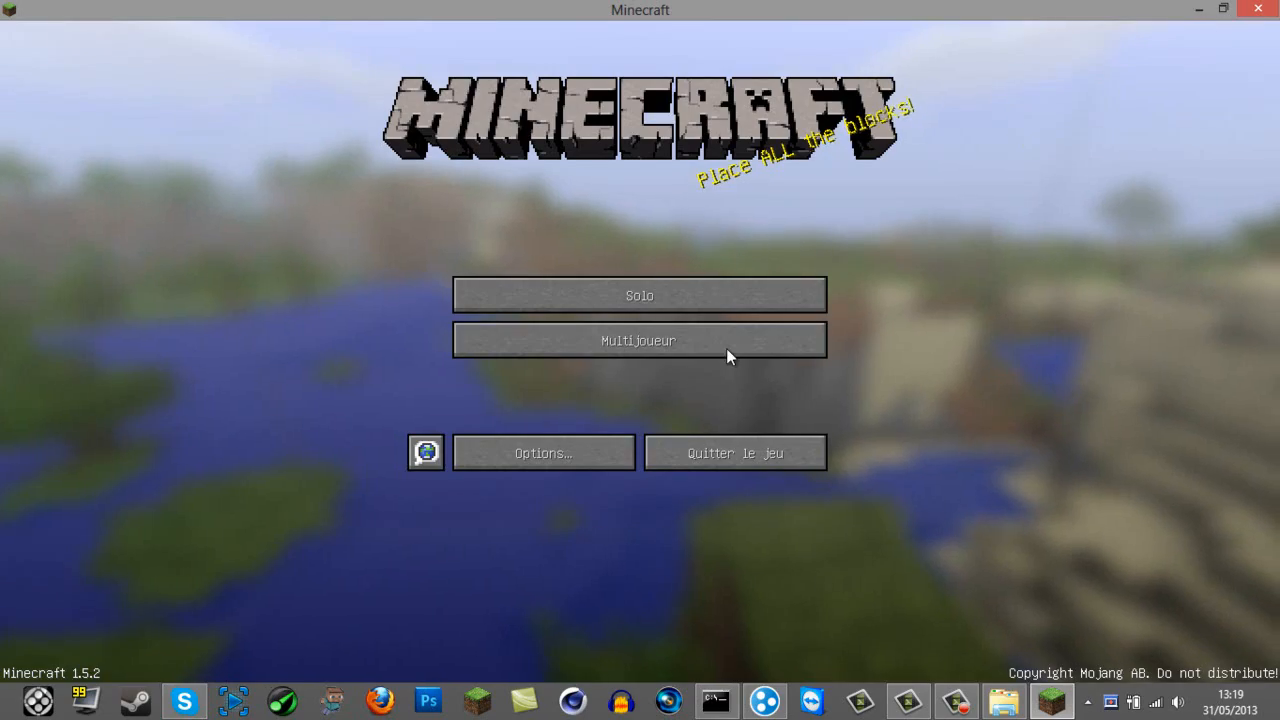
Rejoin the server through the multiplayer quick connection and accept its recommended texture pack
click(726, 348)
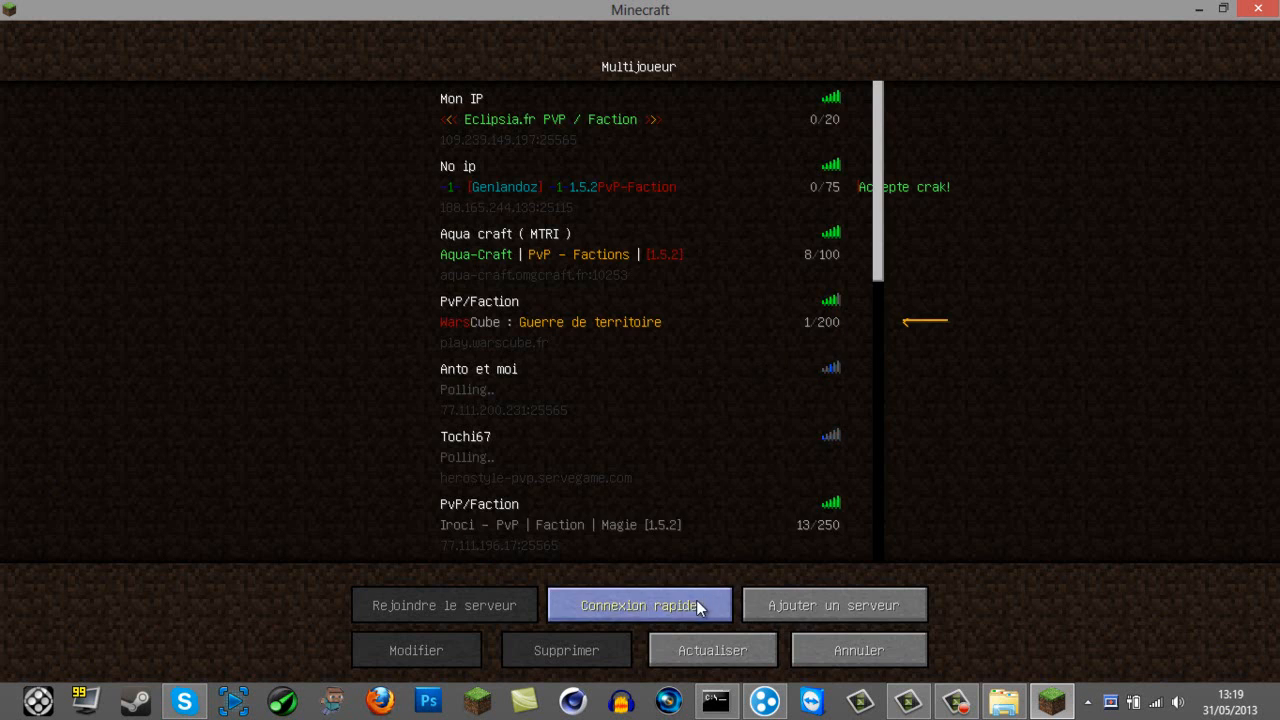
click(700, 607)
key(Return)
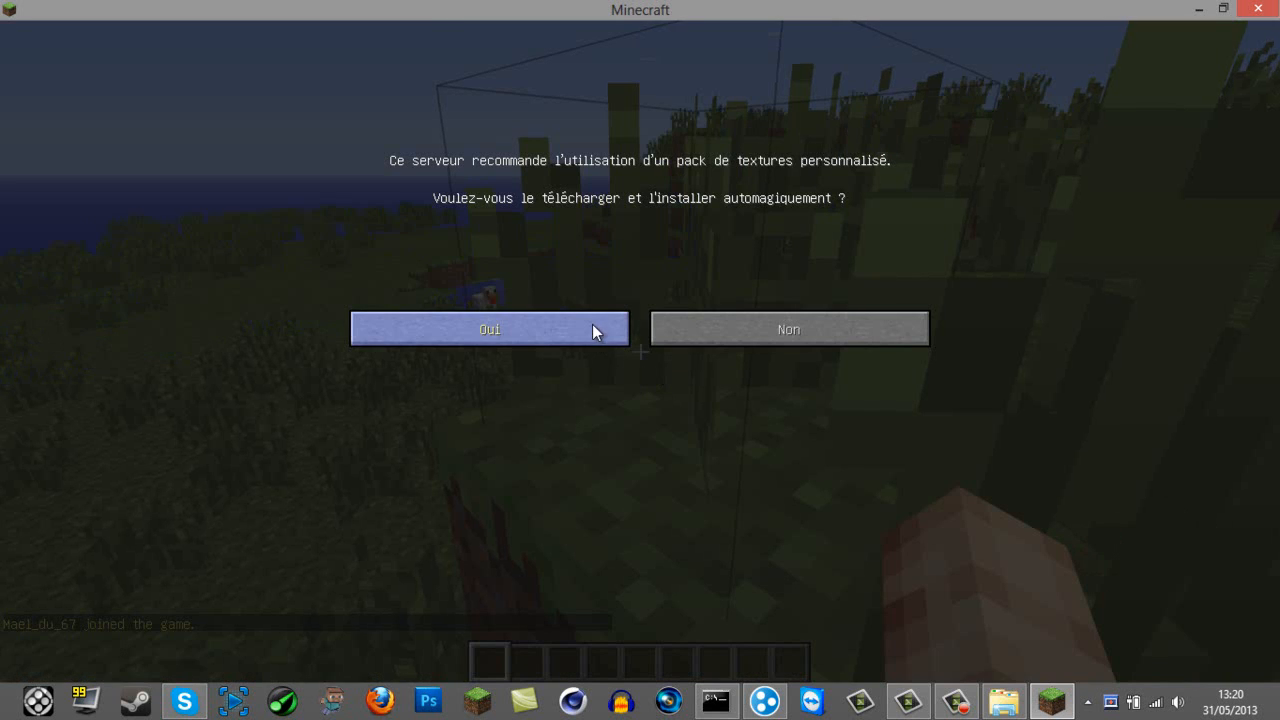
click(592, 329)
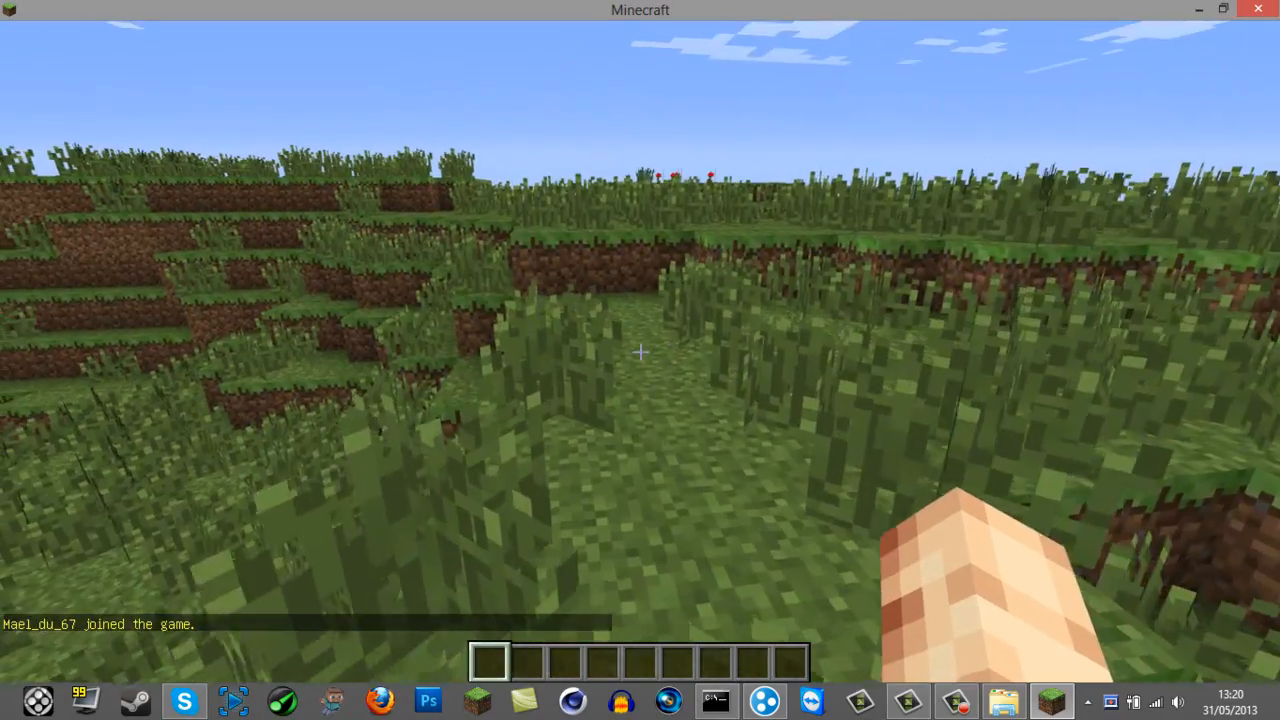
Fly up over the grassy island and examine the server world's terrain from above
key(w)
key(space)
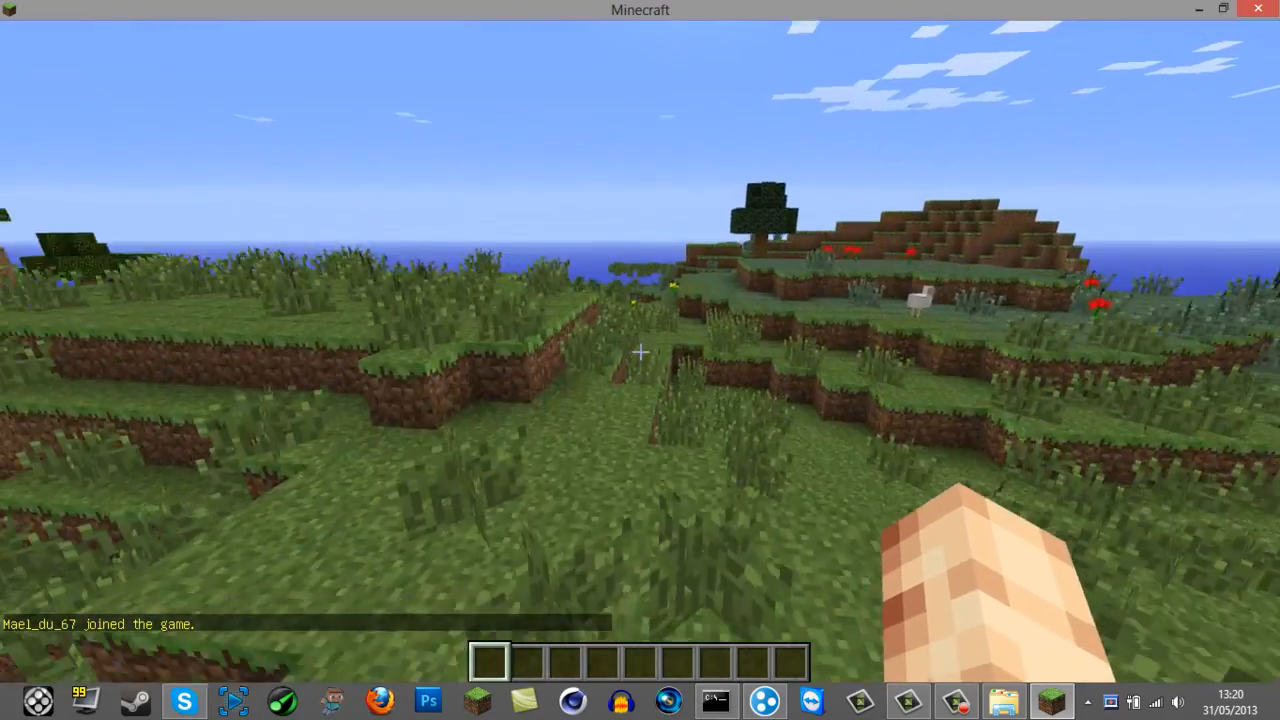
key(w)
key(space)
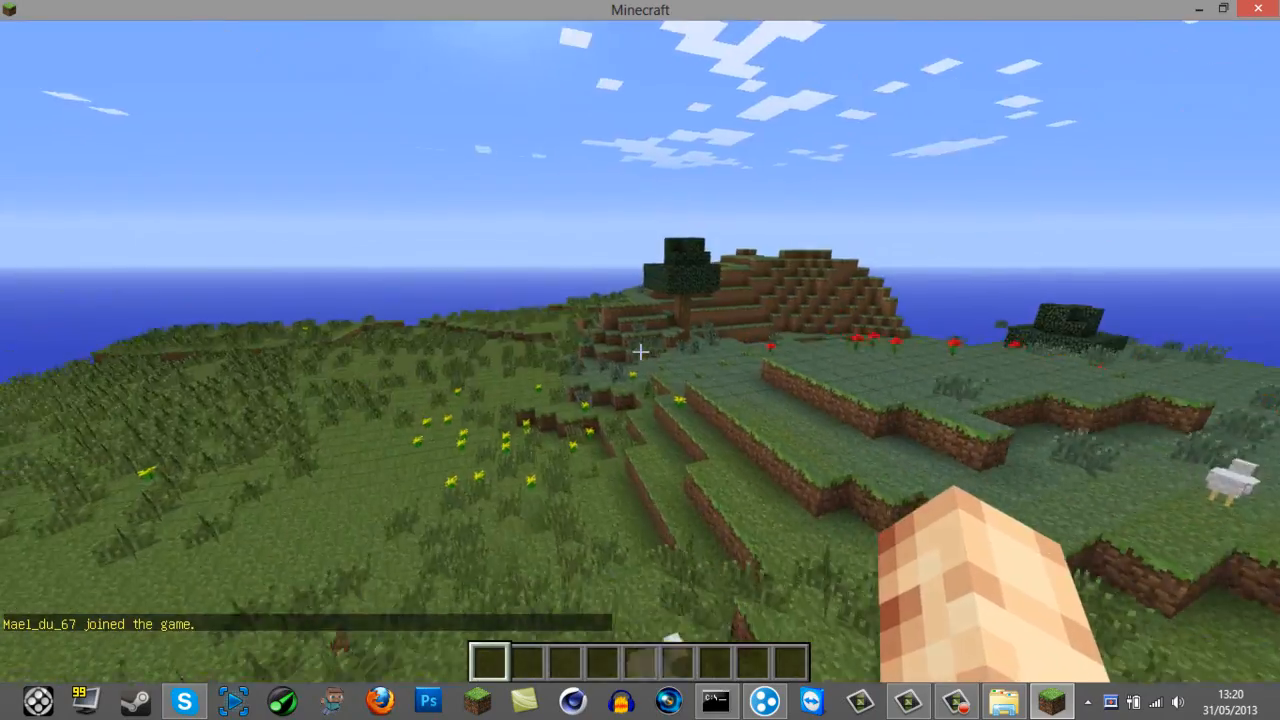
key(w)
key(space)
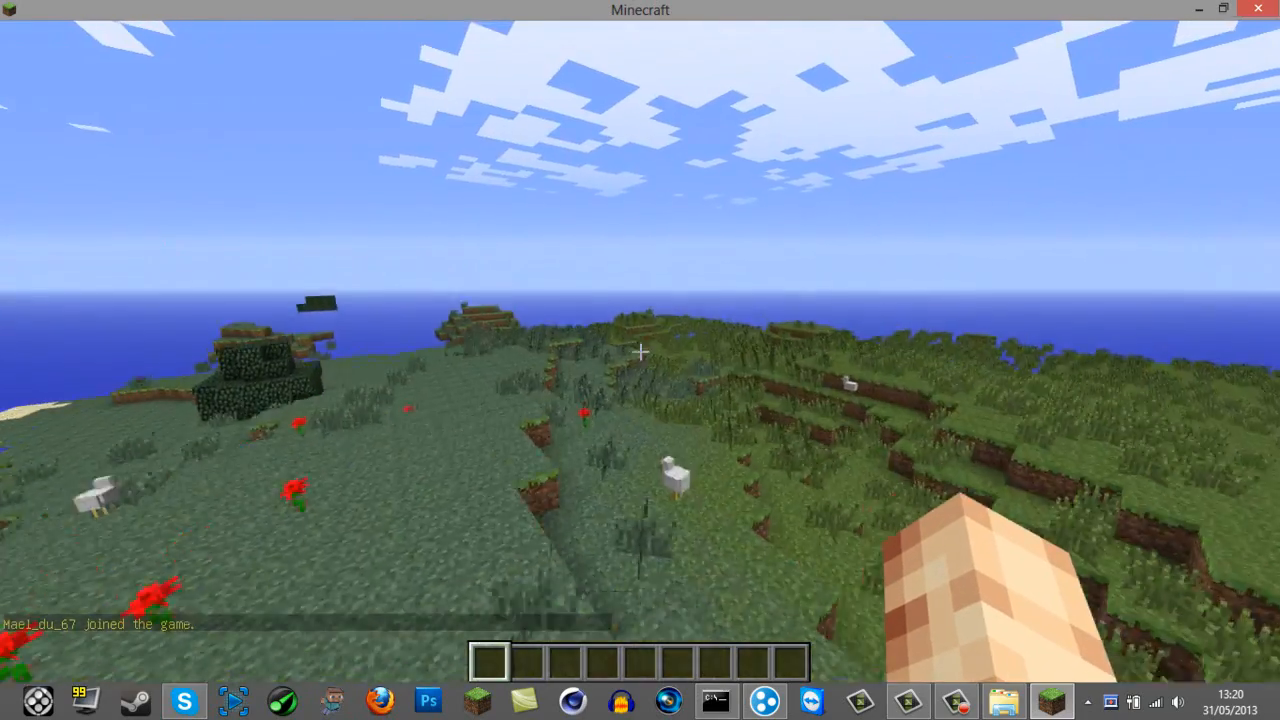
key(space)
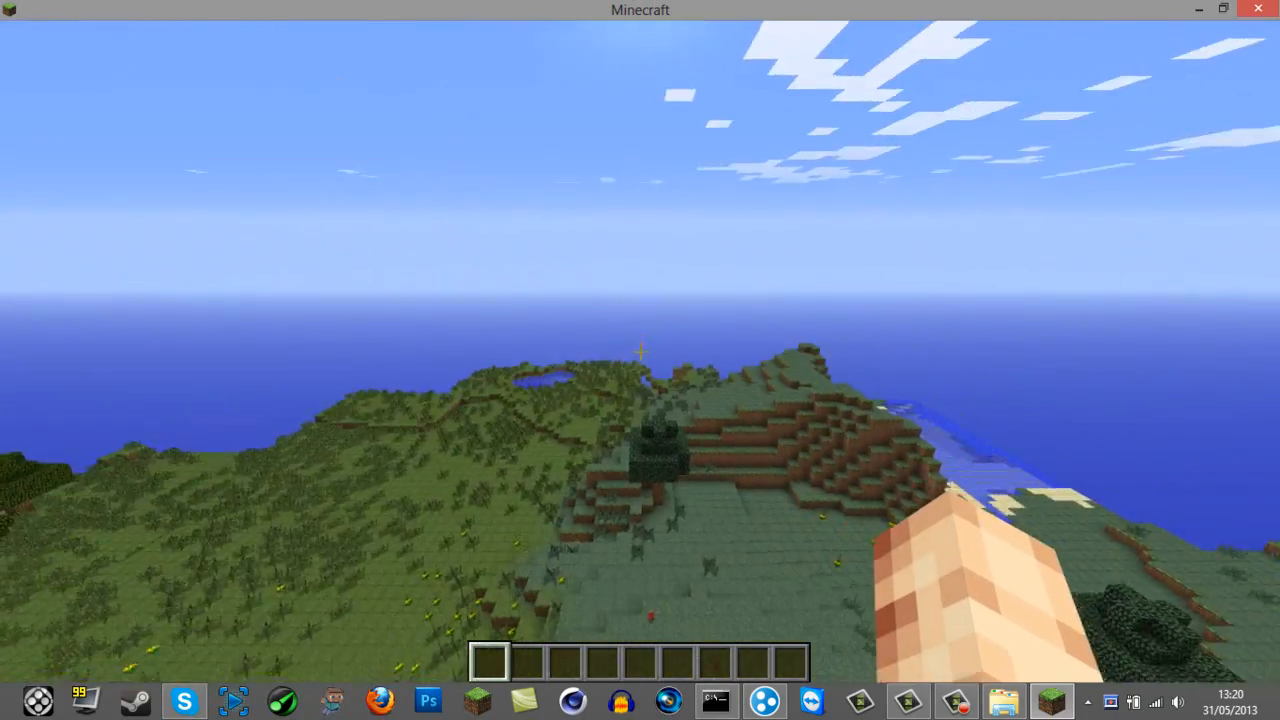
key(w)
key(space)
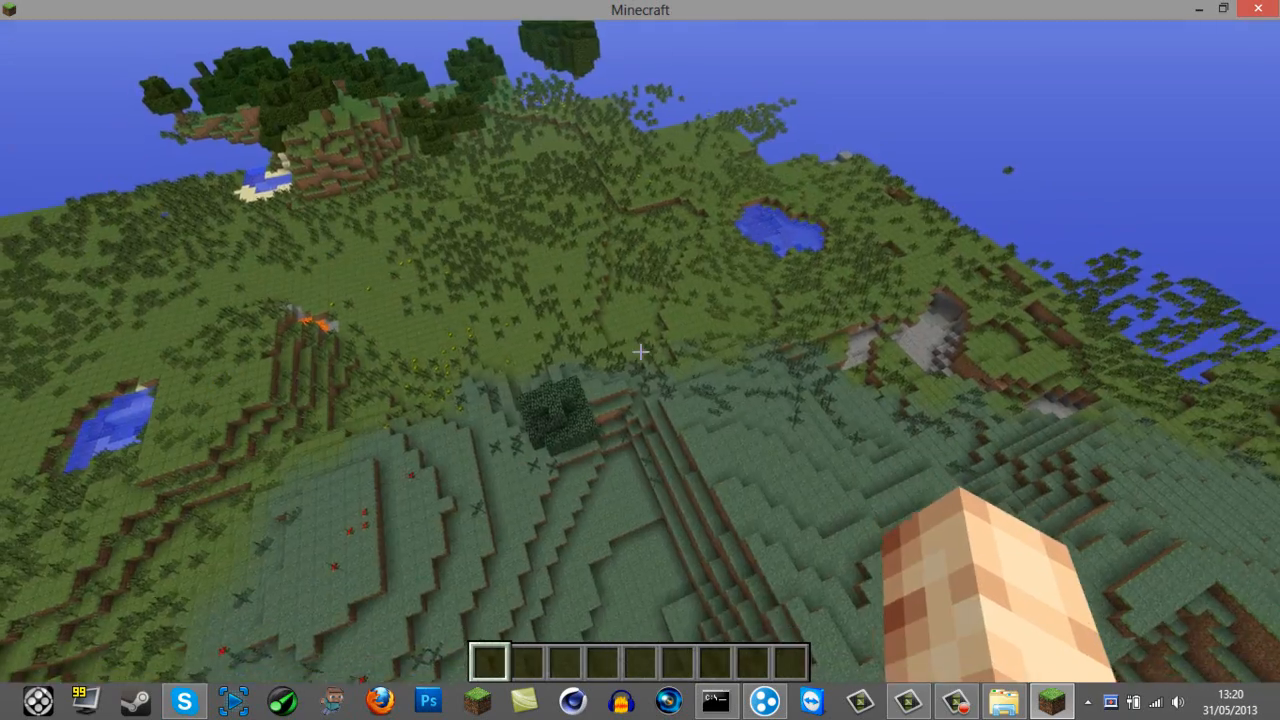
Pause the game and bring up the screen recorder window
key(Escape)
key(Escape)
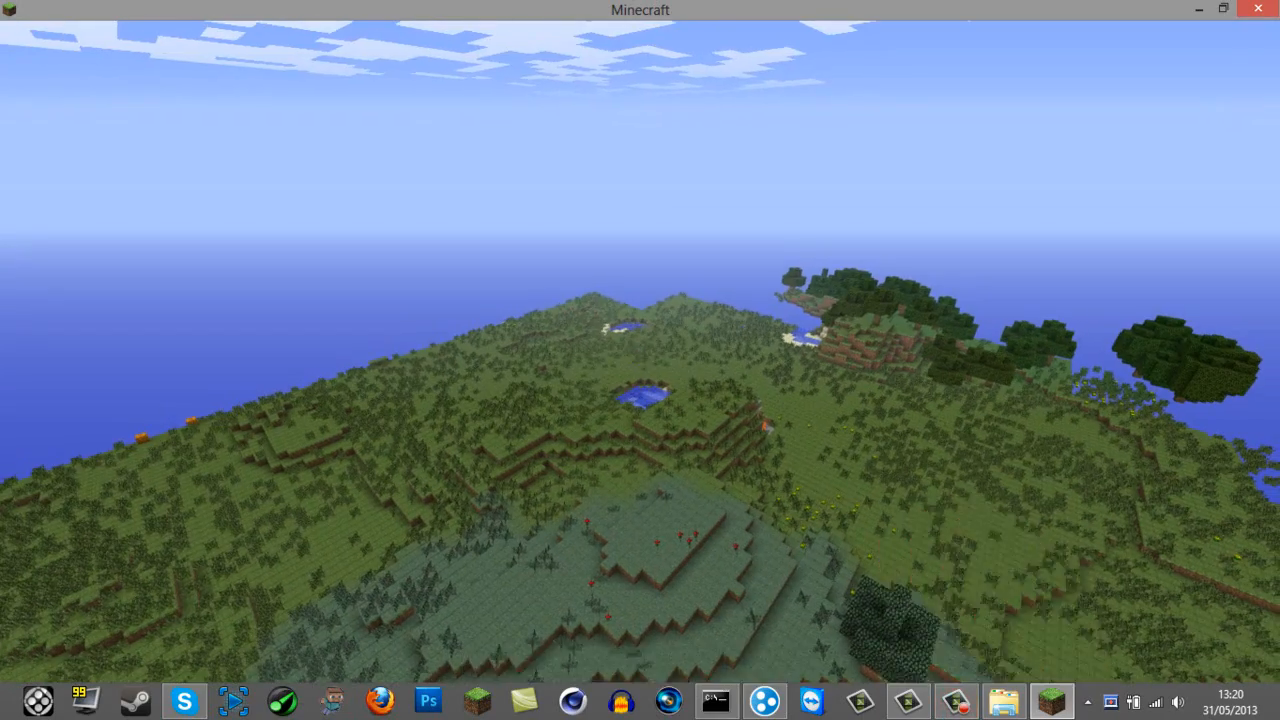
key(Escape)
click(955, 703)
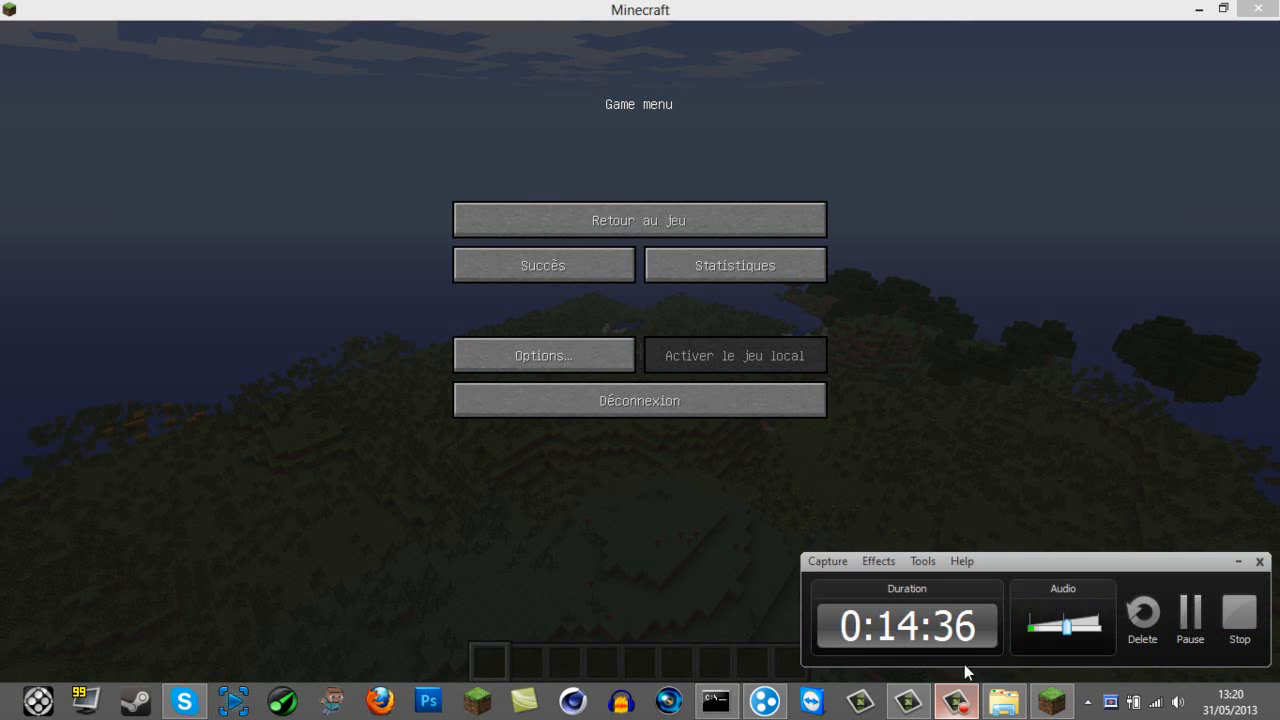